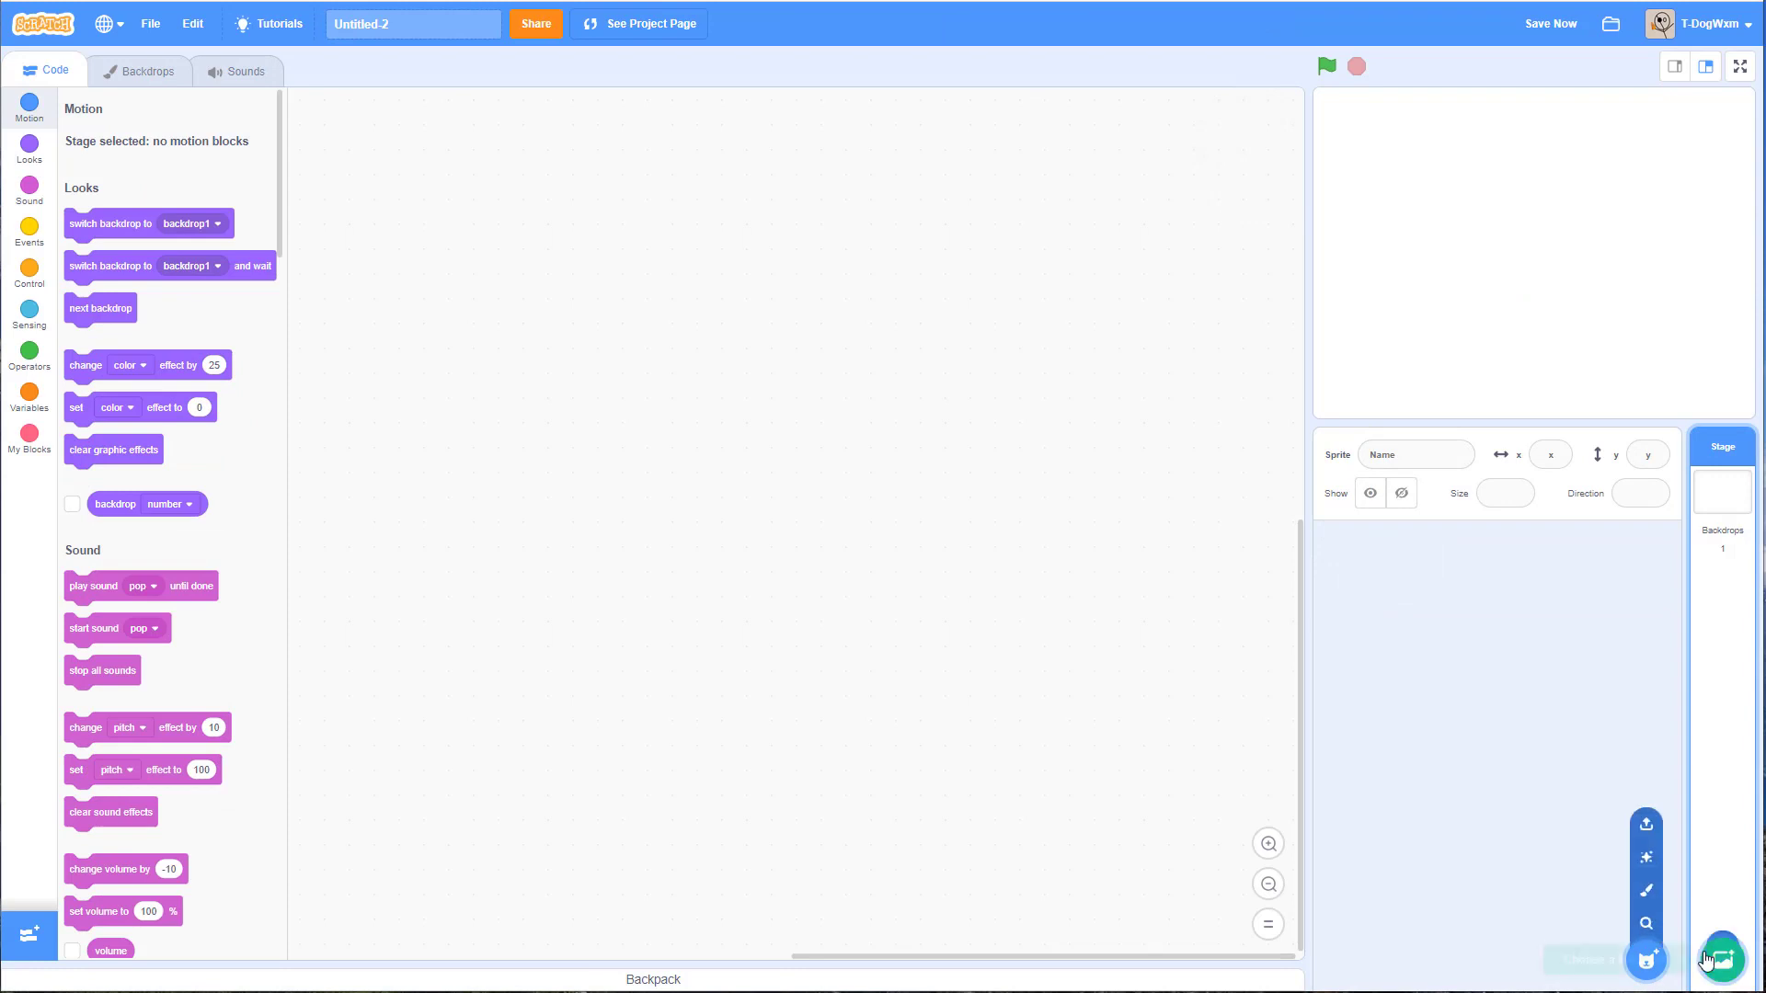
Step: Browse the ready-made characters in the sprite library and return to the project
{"action": "left_click", "coordinate": [1647, 924]}
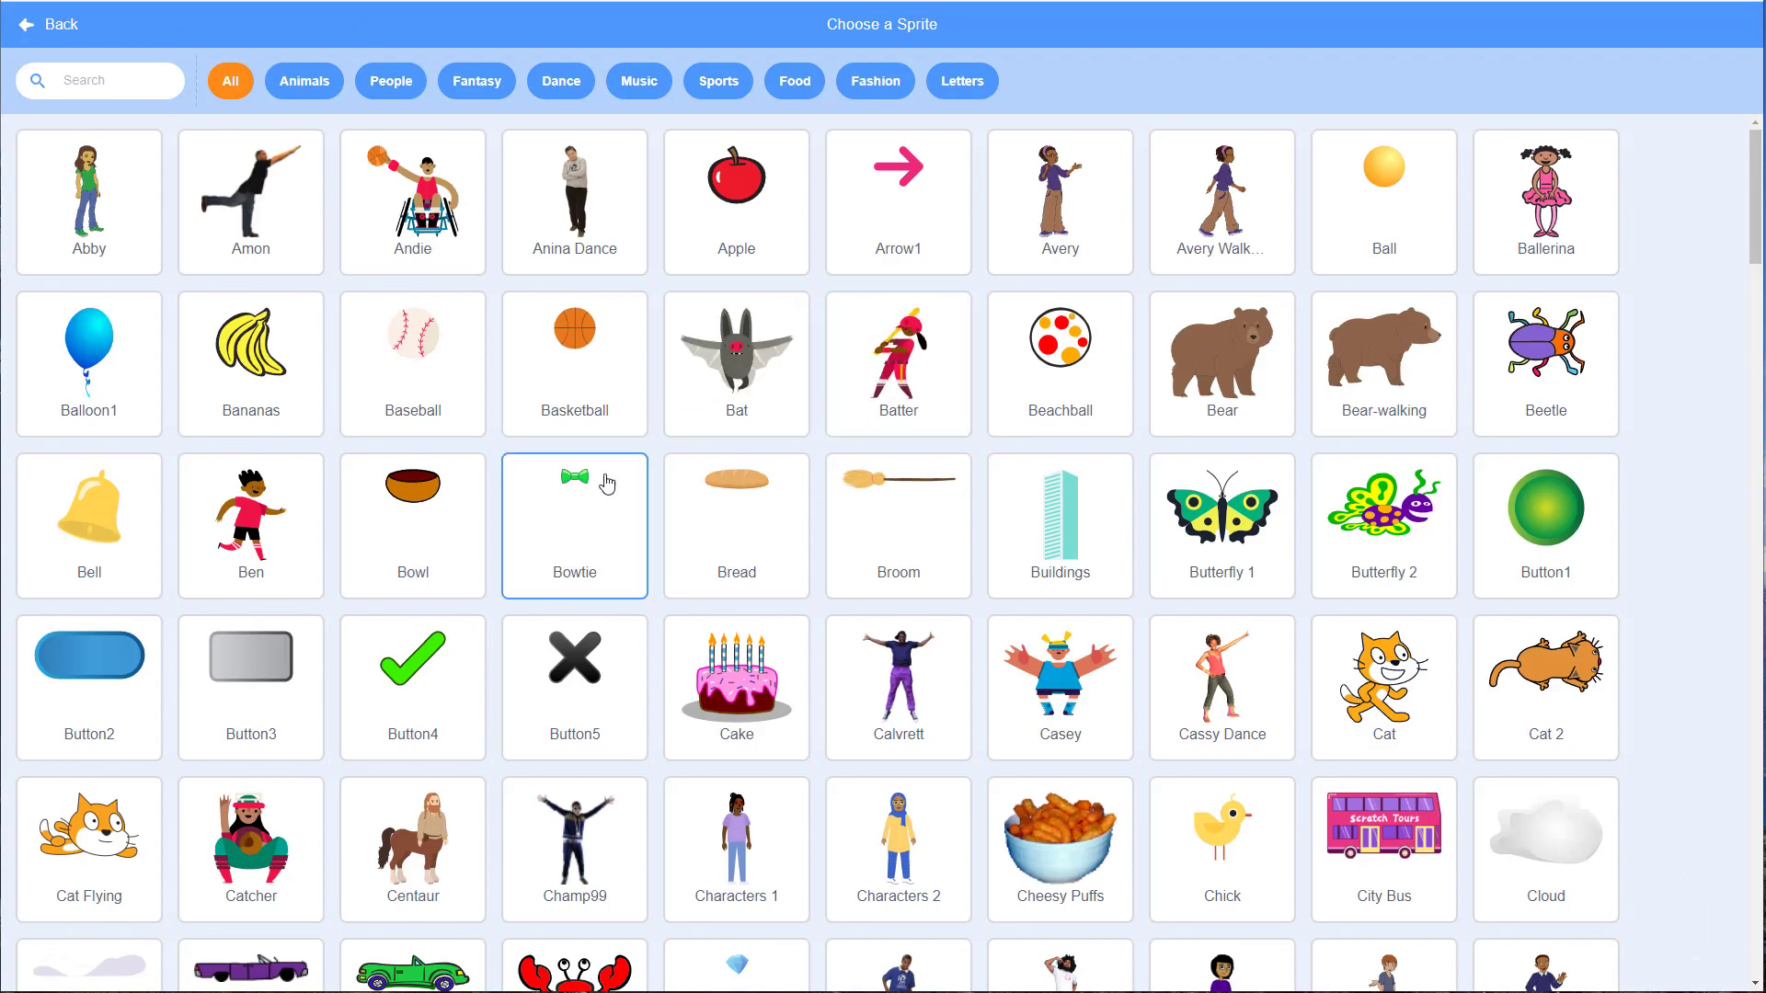
{"action": "scroll", "coordinate": [737, 368], "scroll_direction": "down", "scroll_amount": 5}
{"action": "scroll", "coordinate": [410, 461], "scroll_direction": "down", "scroll_amount": 3}
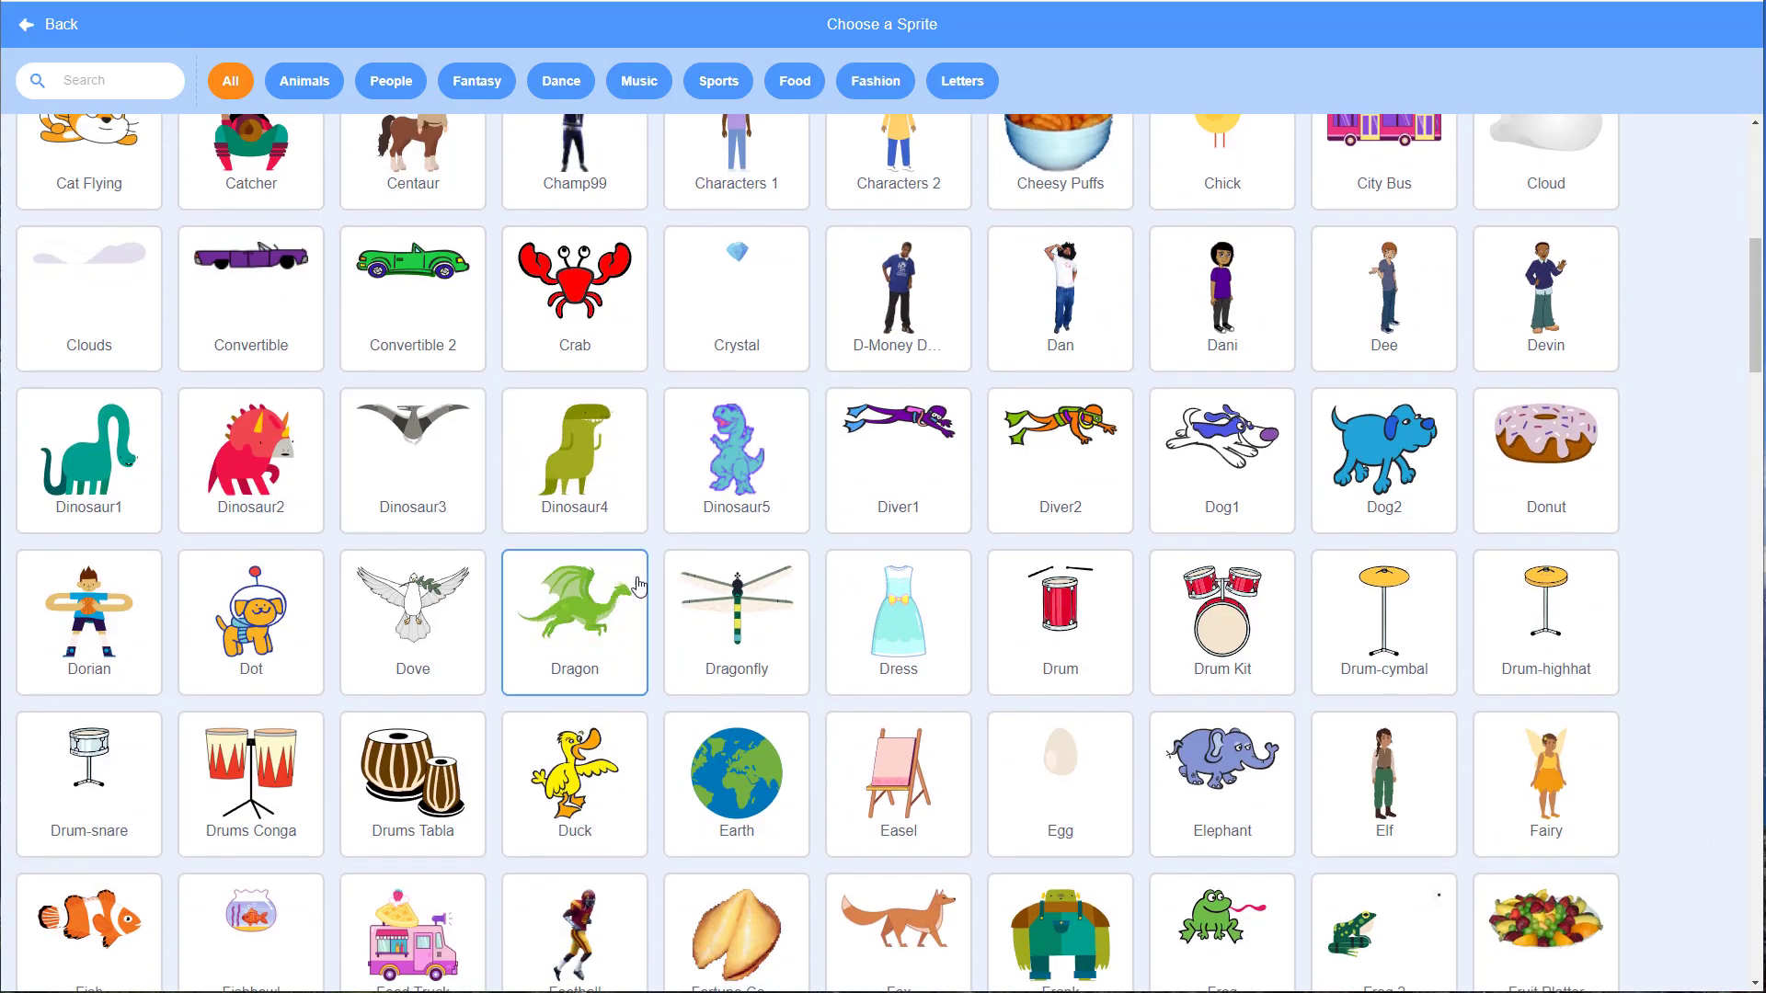
{"action": "scroll", "coordinate": [488, 611], "scroll_direction": "down", "scroll_amount": 4}
{"action": "scroll", "coordinate": [607, 657], "scroll_direction": "up", "scroll_amount": 4}
{"action": "scroll", "coordinate": [607, 656], "scroll_direction": "up", "scroll_amount": 8}
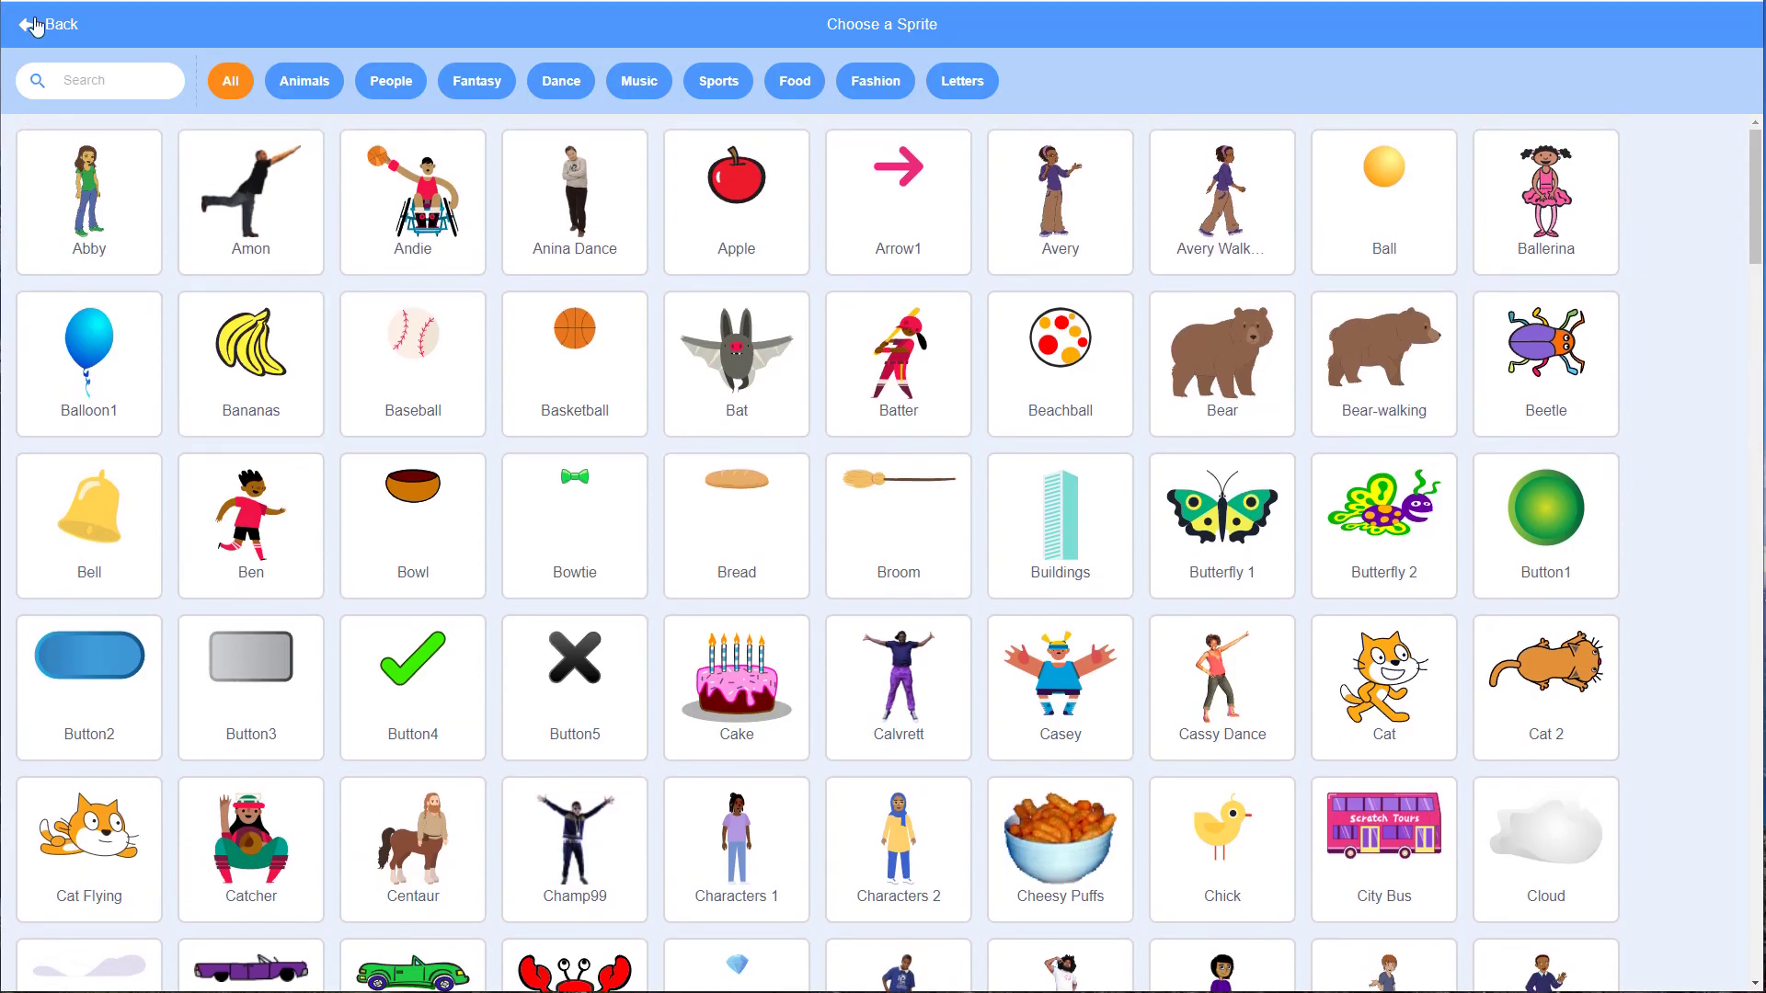
{"action": "left_click", "coordinate": [35, 25]}
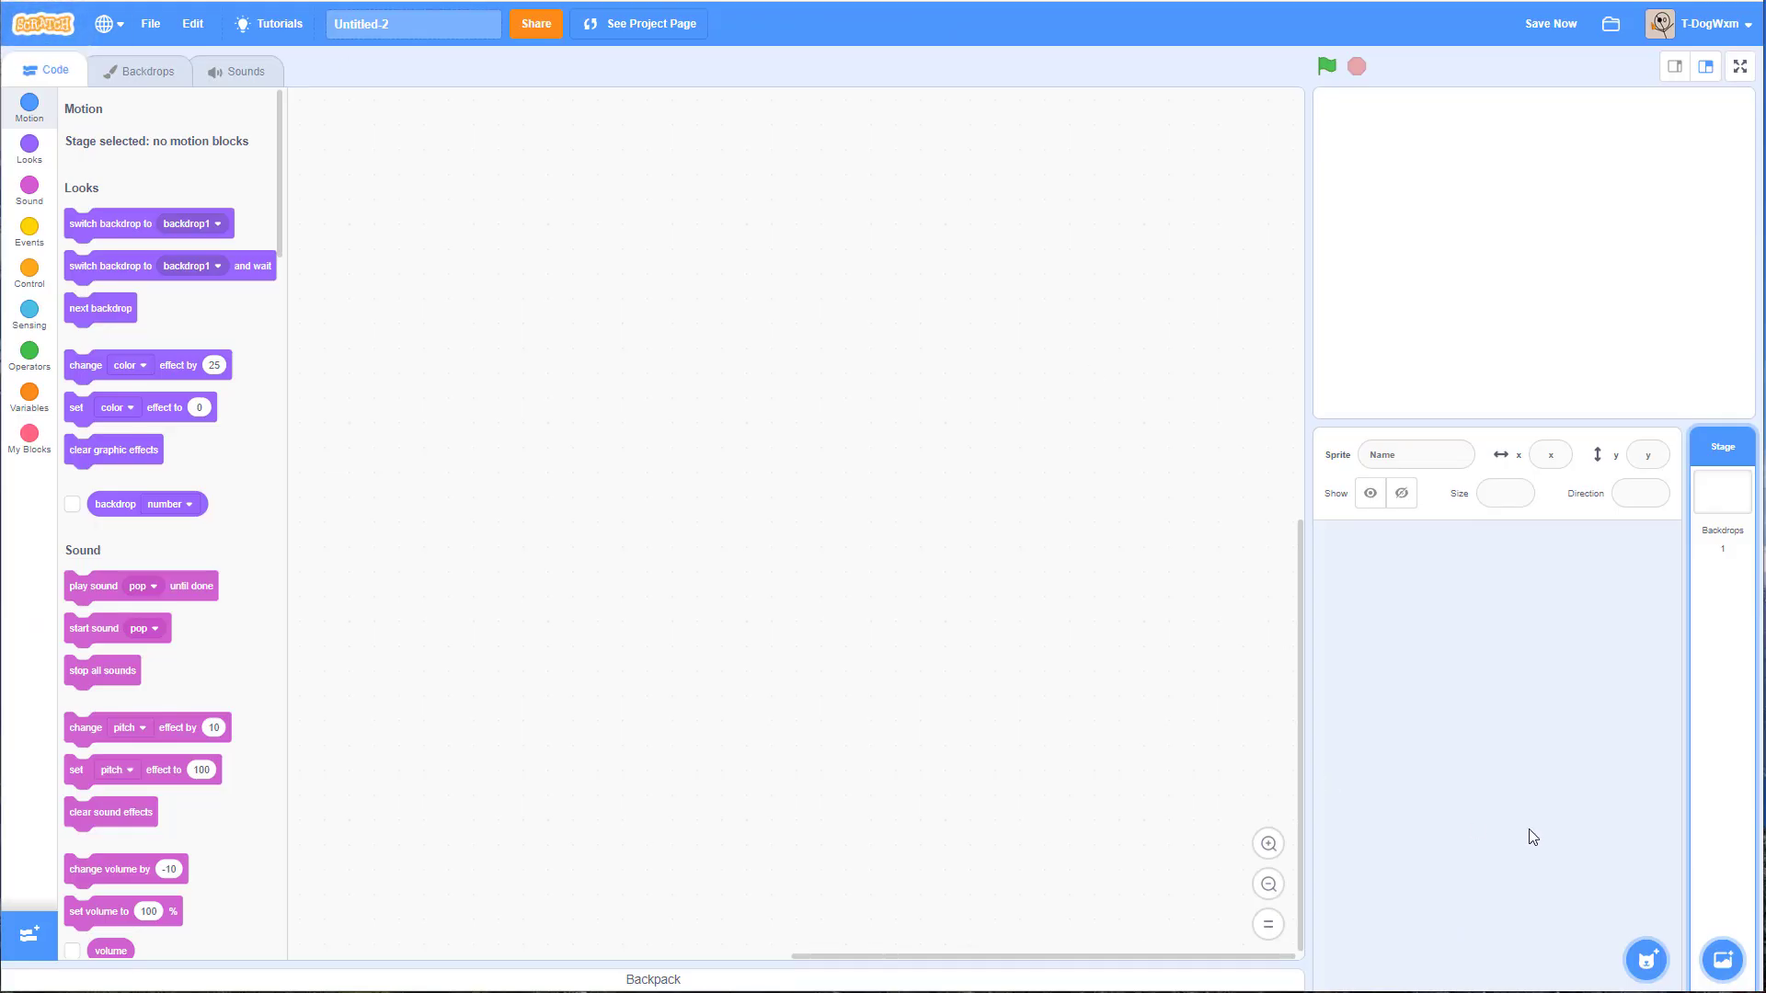
Step: Start painting a new sprite and set the Rectangle tool's fill to white with saturation 0
{"action": "mouse_move", "coordinate": [1648, 973]}
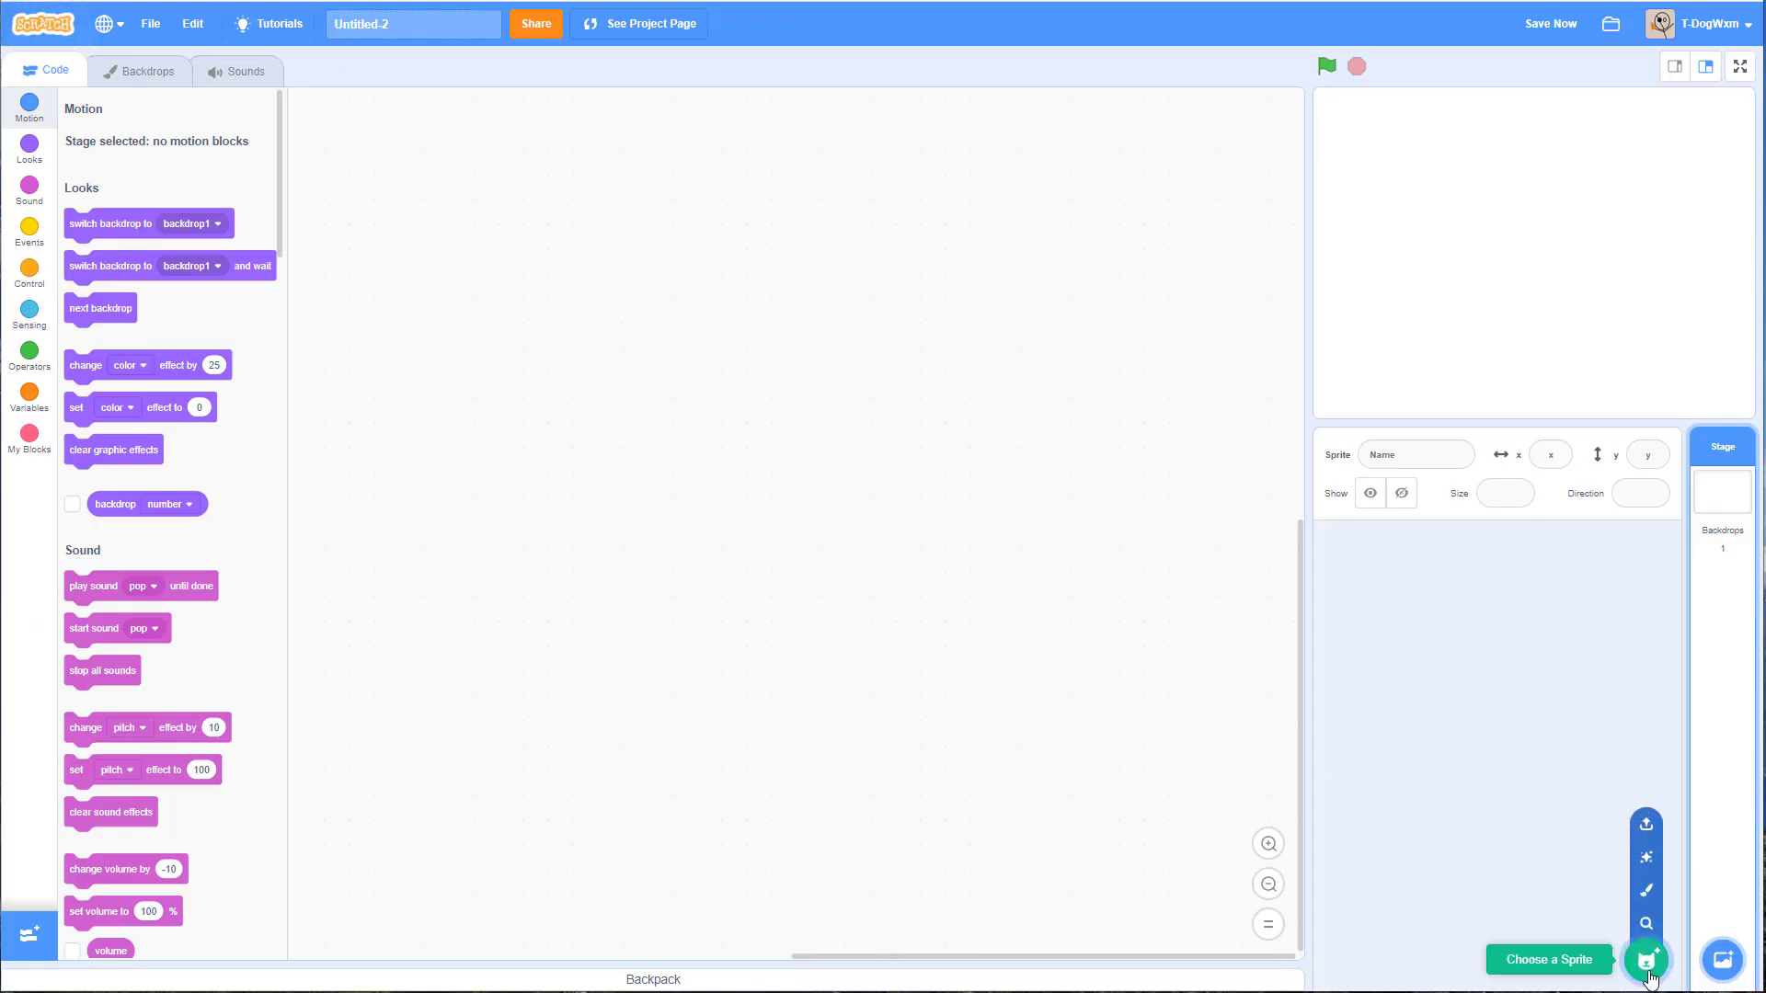
{"action": "left_click", "coordinate": [1647, 890]}
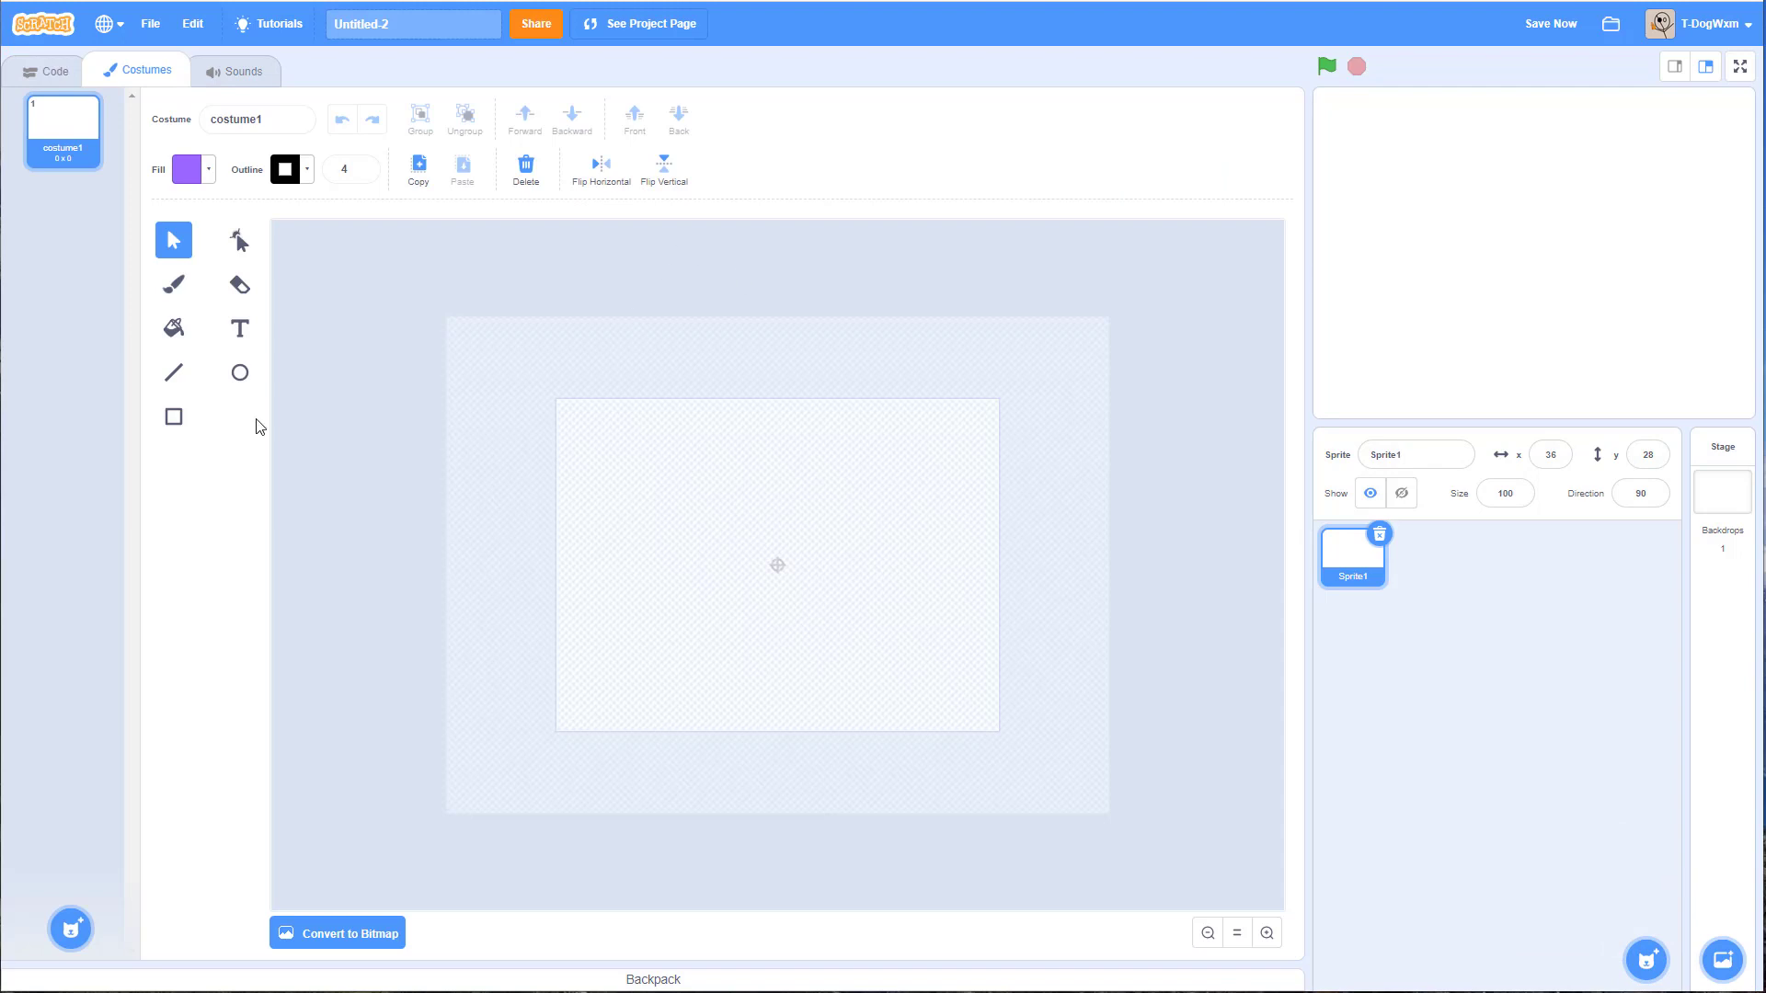
{"action": "left_click", "coordinate": [174, 417]}
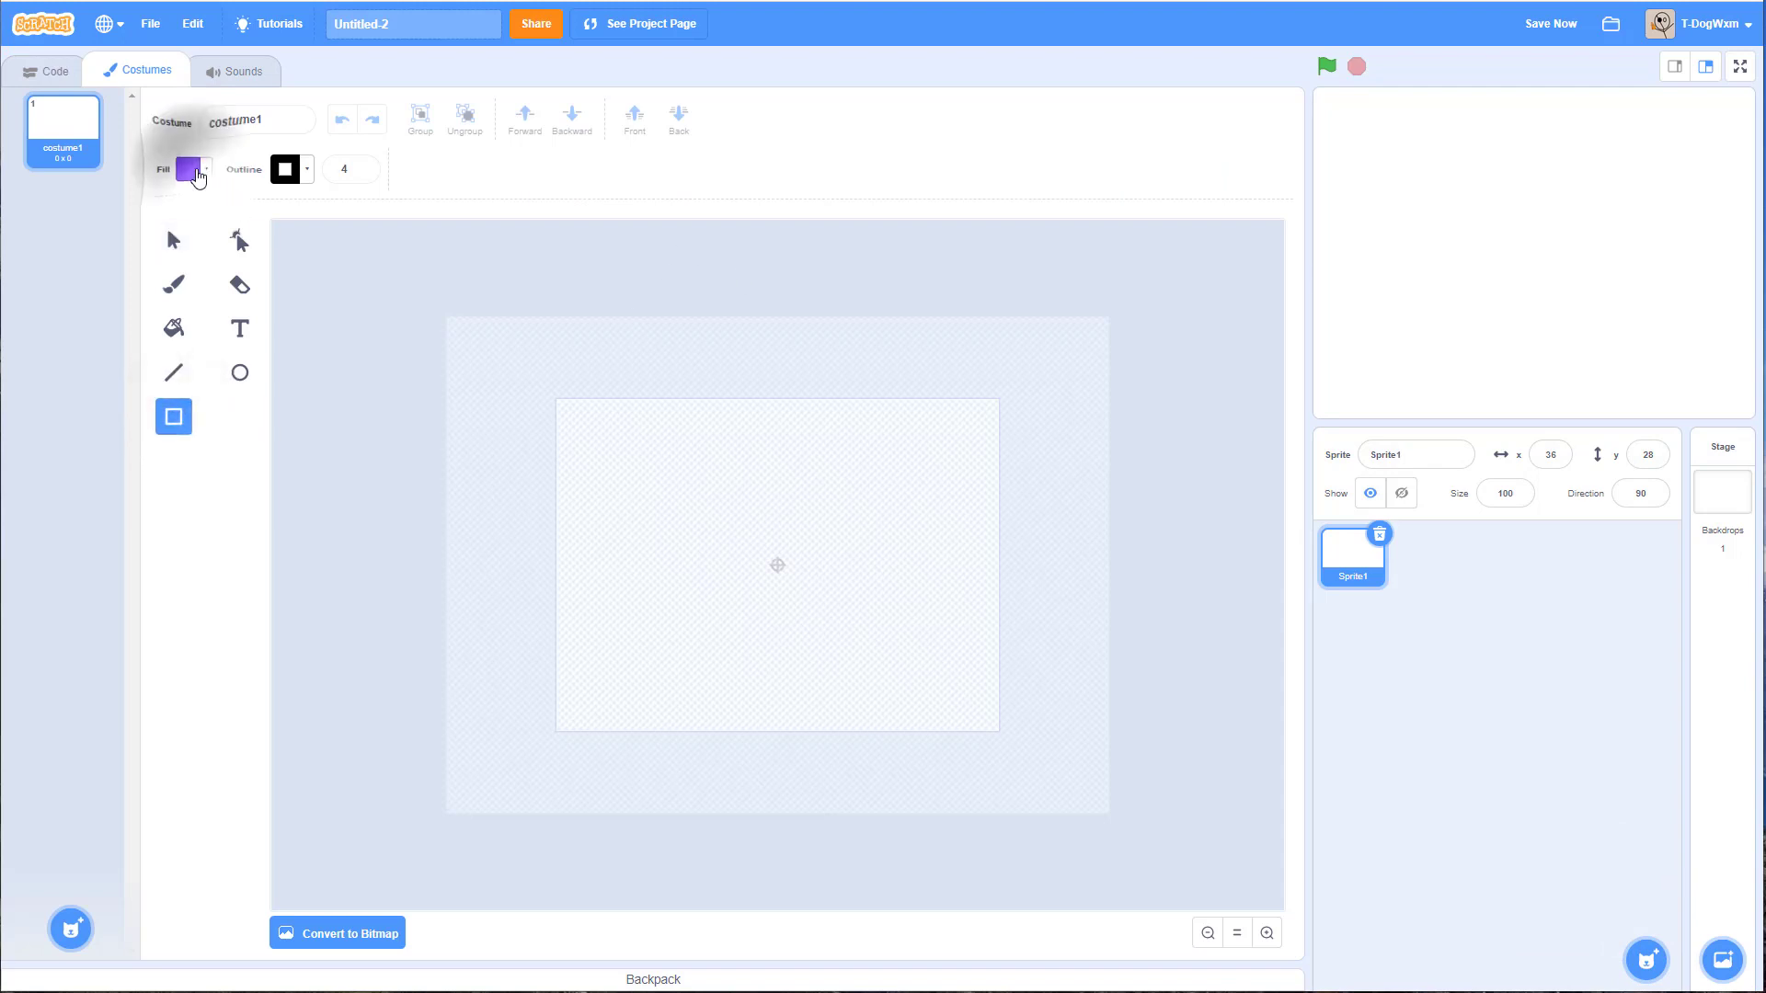
{"action": "left_click", "coordinate": [188, 169]}
{"action": "left_click_drag", "start_coordinate": [194, 324], "coordinate": [64, 327]}
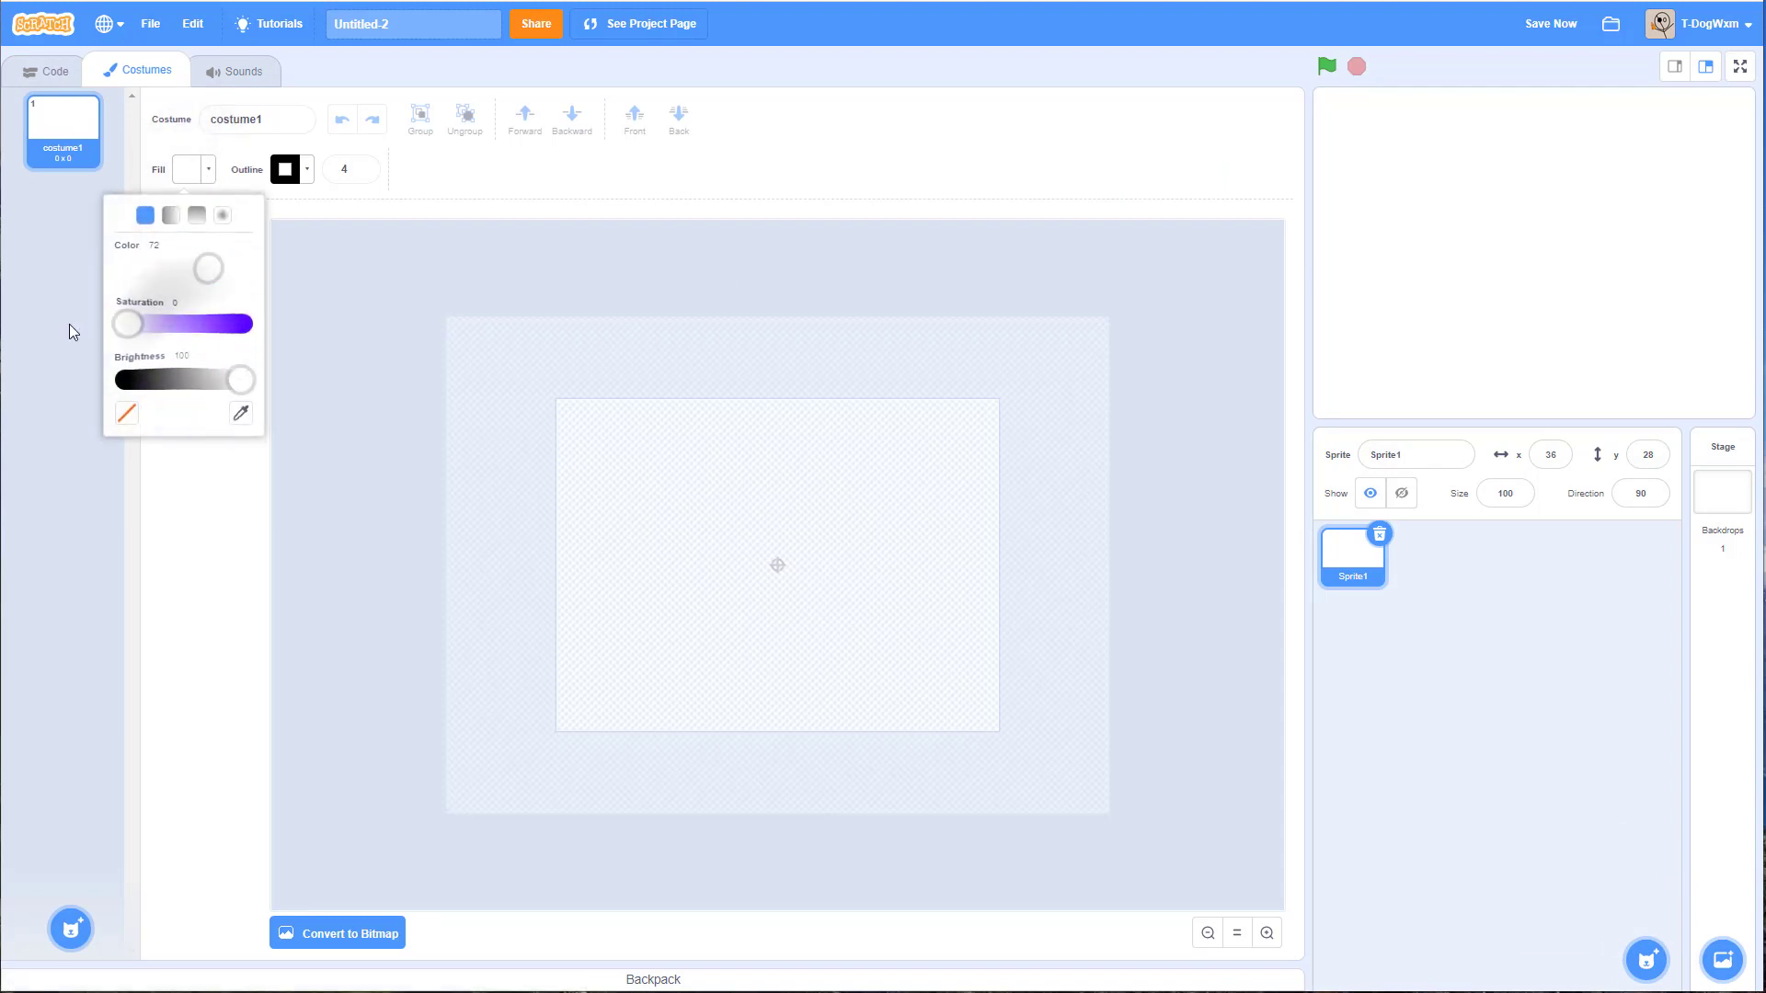
{"action": "left_click", "coordinate": [217, 552]}
Step: Draw a wide white rectangle with a black outline just above the canvas centre as the character's head
{"action": "left_click", "coordinate": [1235, 935]}
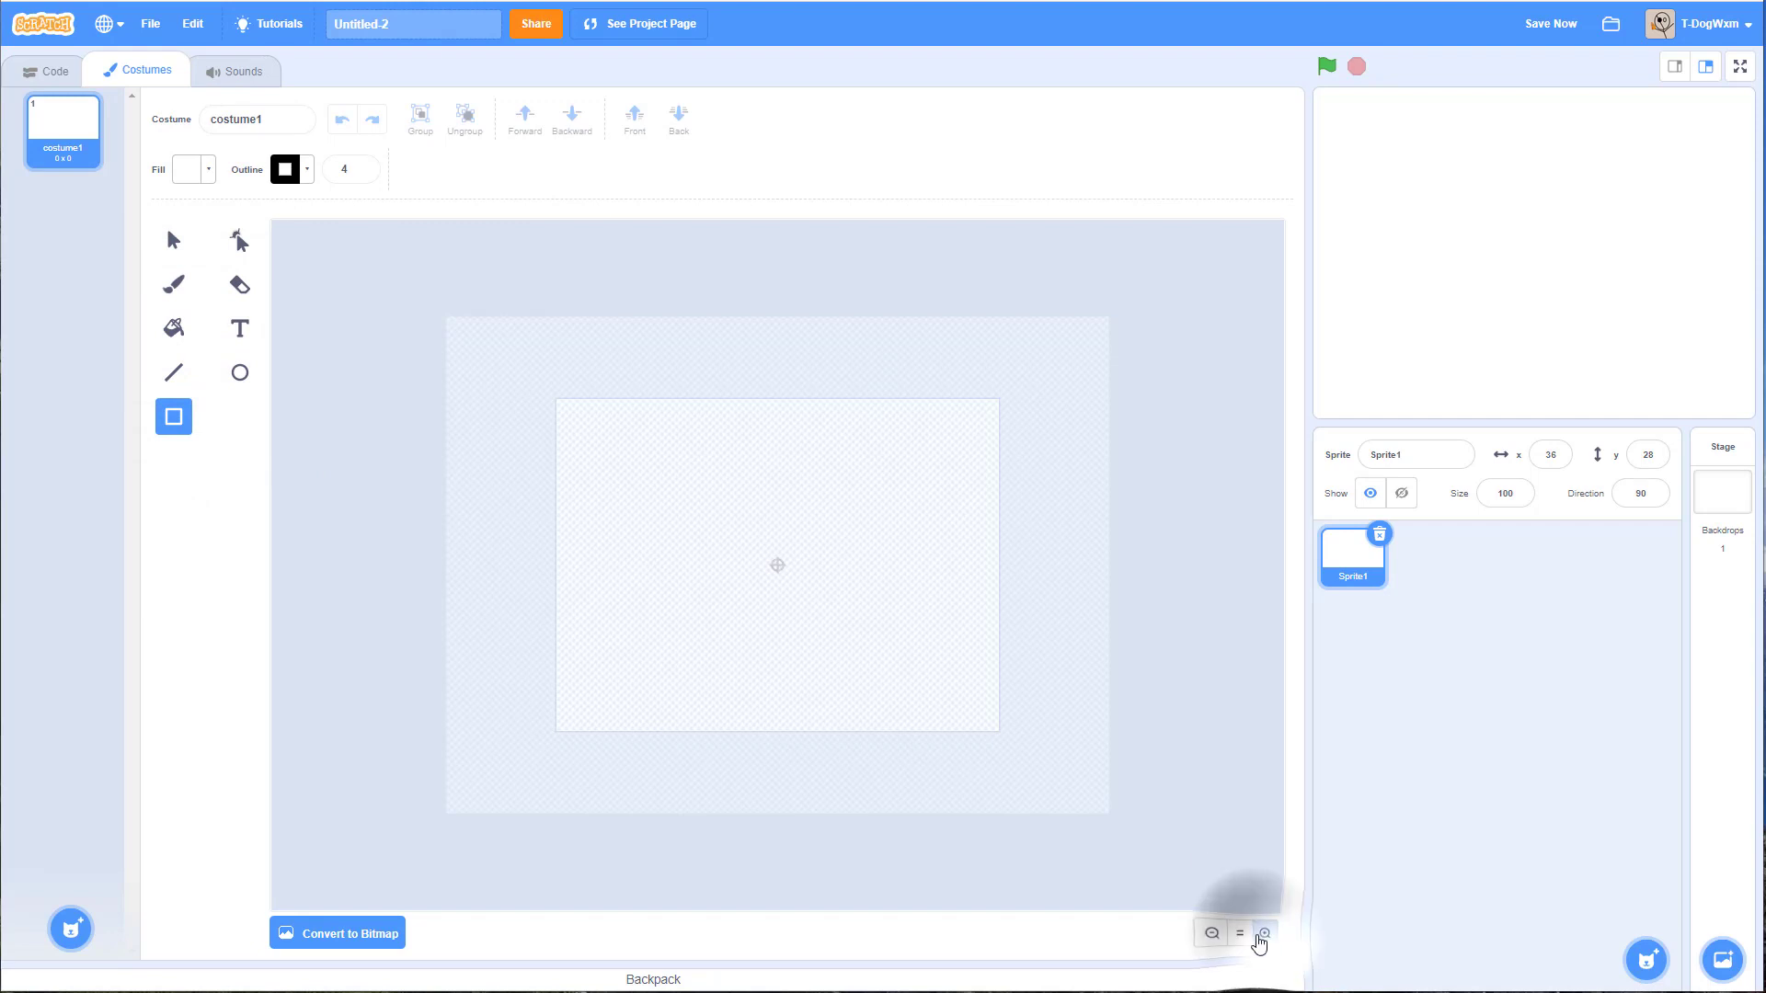
{"action": "left_click", "coordinate": [1208, 933]}
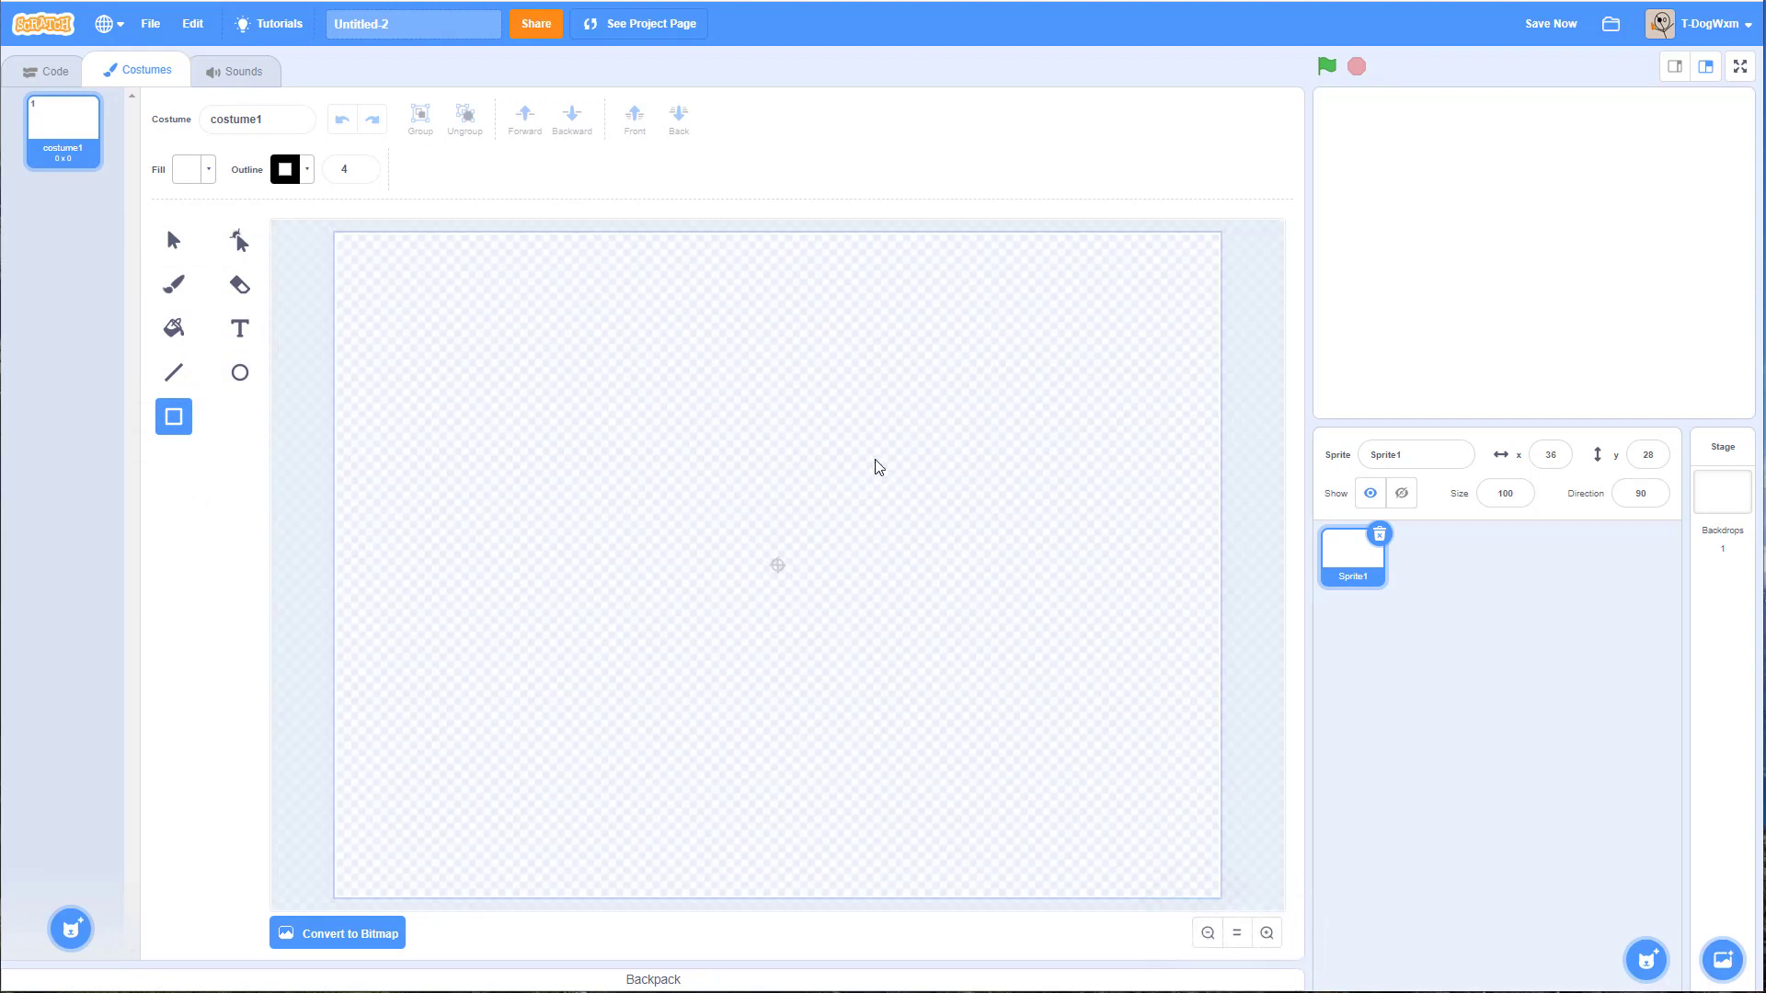
{"action": "left_click_drag", "start_coordinate": [670, 475], "coordinate": [794, 563]}
{"action": "left_click", "coordinate": [726, 604]}
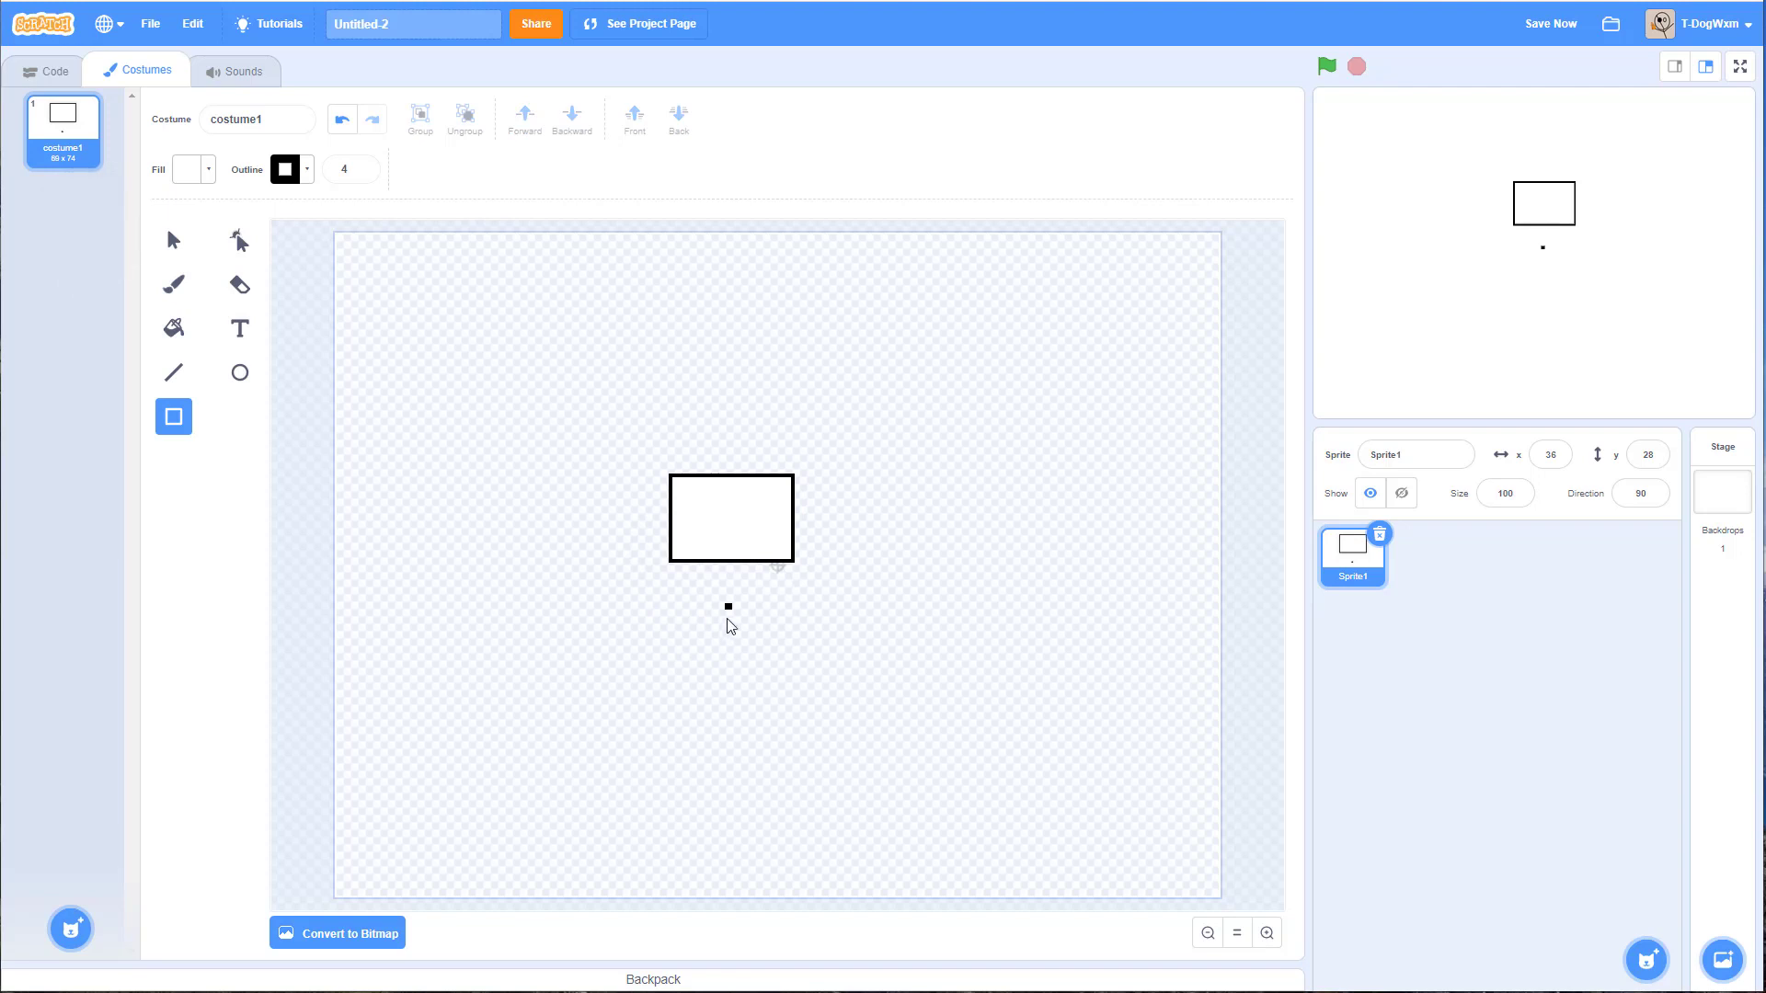
{"action": "left_click_drag", "start_coordinate": [732, 608], "coordinate": [710, 584]}
{"action": "key", "text": "ctrl+z"}
{"action": "left_click", "coordinate": [173, 240]}
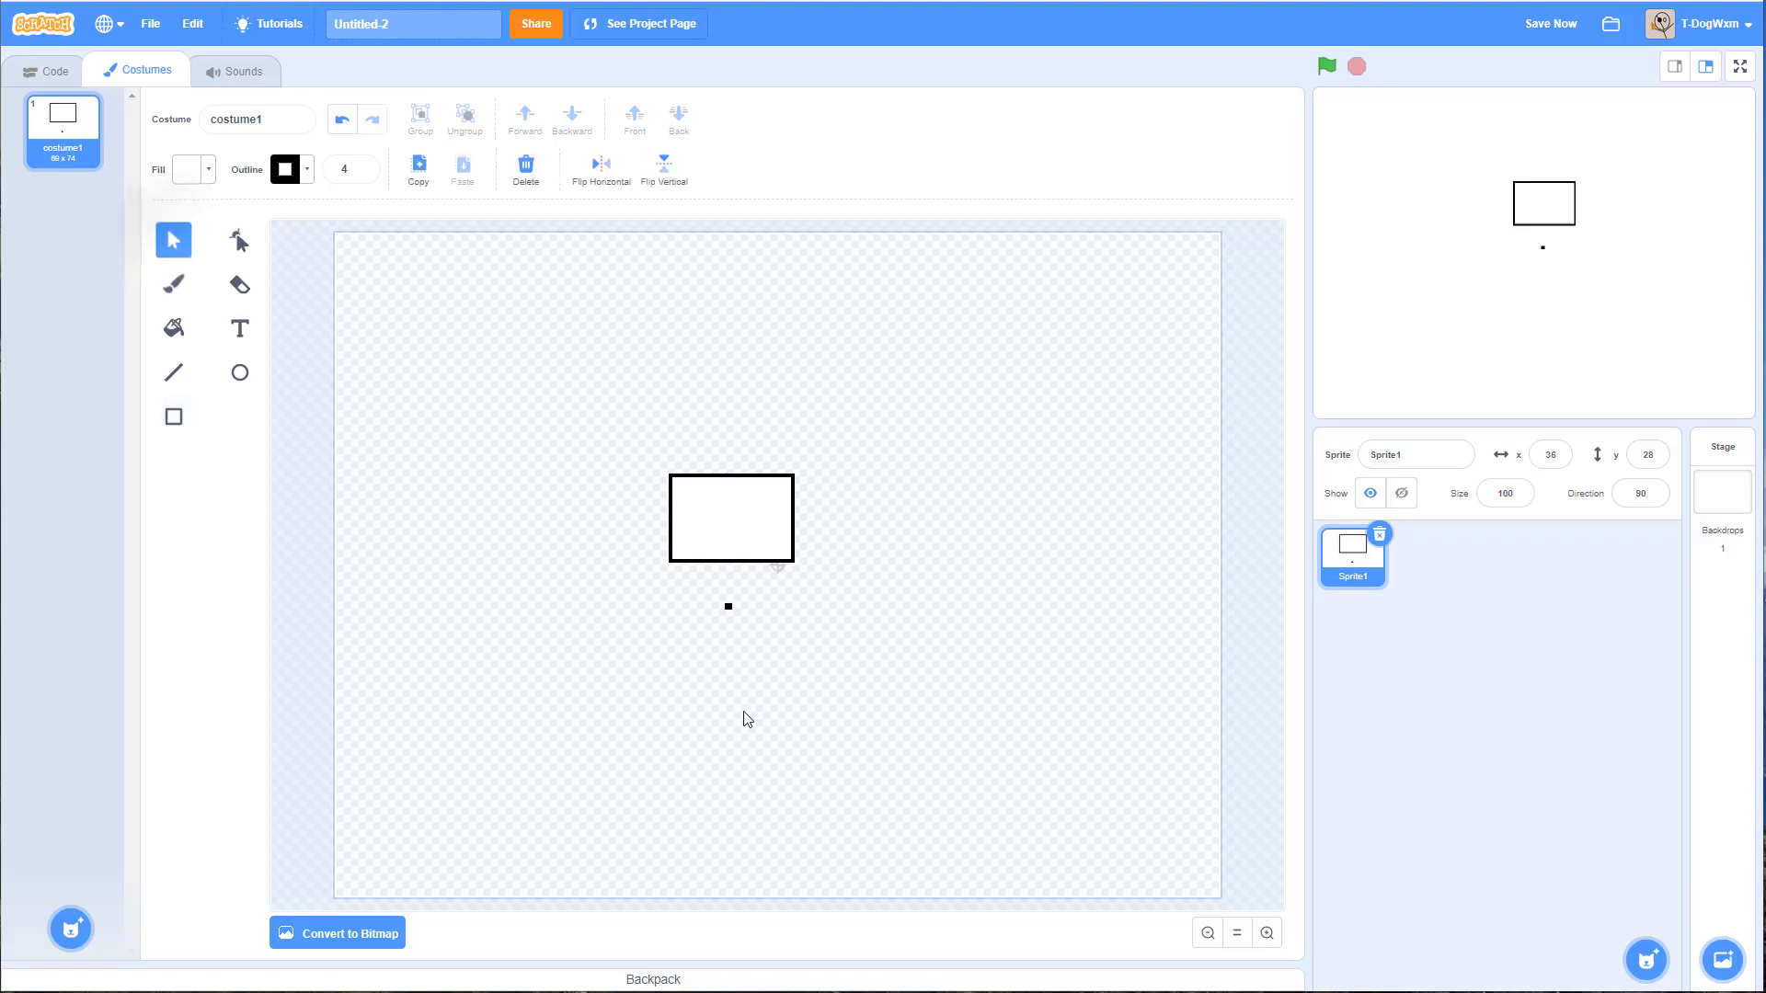
{"action": "left_click", "coordinate": [728, 608]}
{"action": "key", "text": "Delete"}
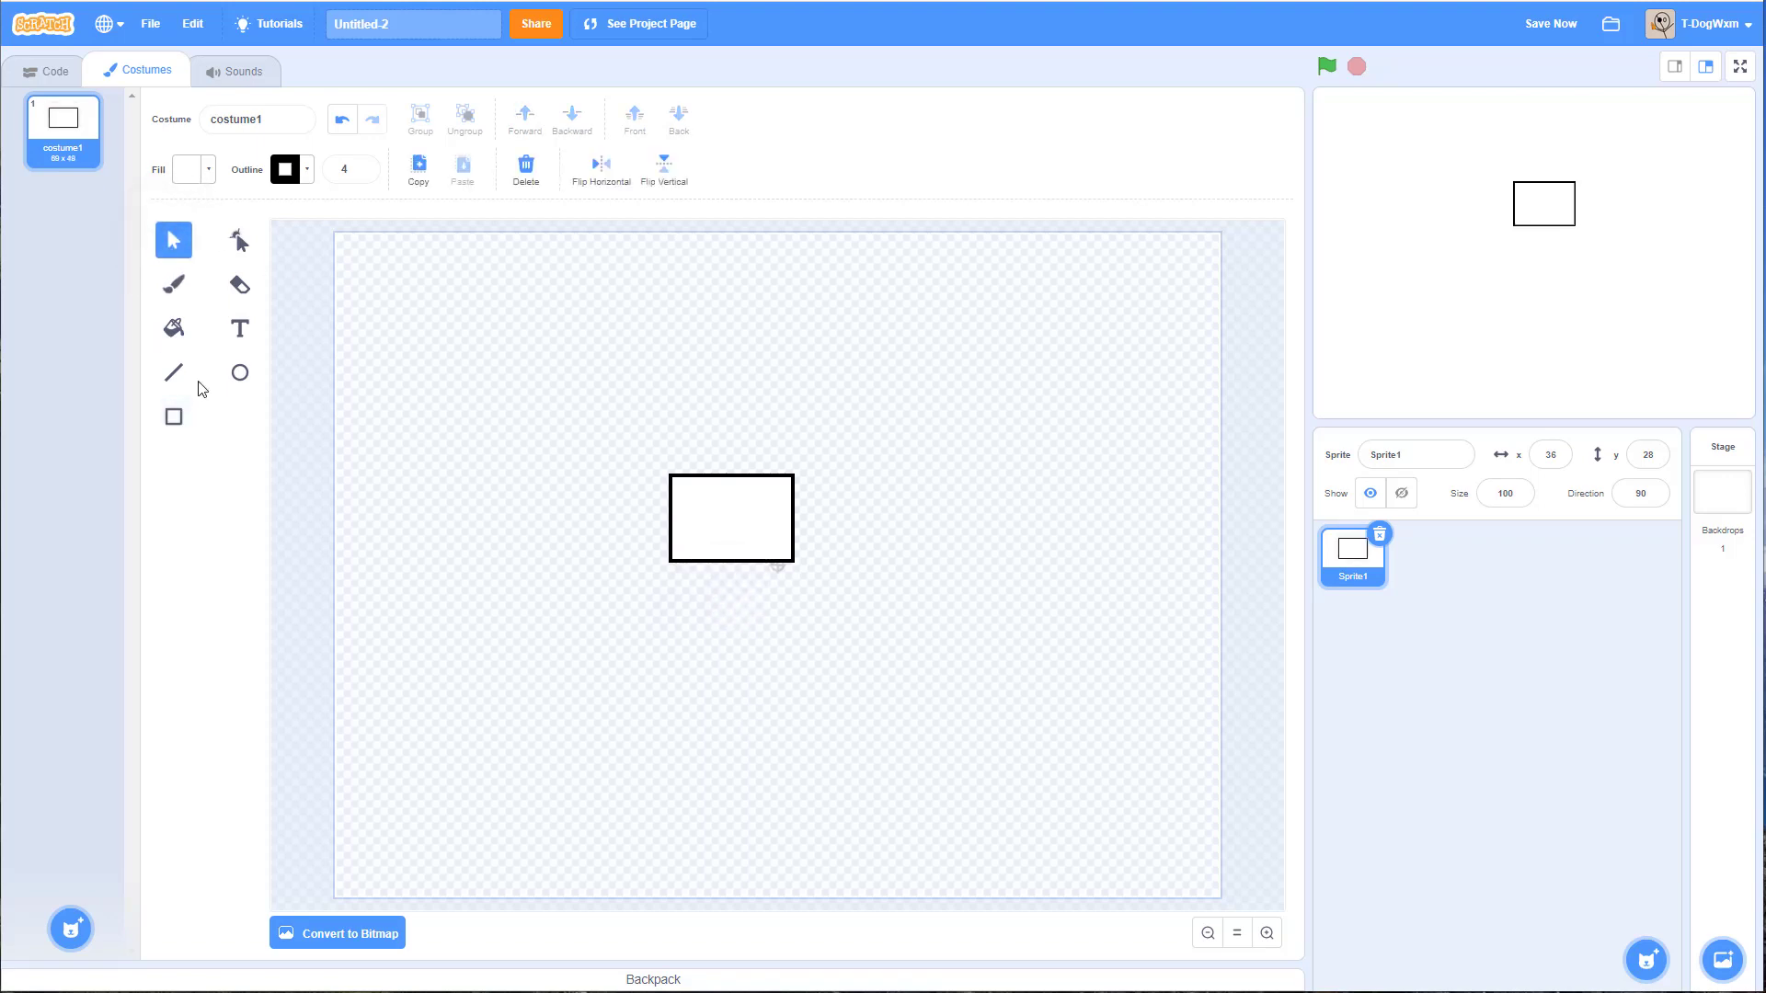
Step: Draw a smaller rectangle under the head as the body and two small rectangles beneath it as legs
{"action": "left_click", "coordinate": [174, 417]}
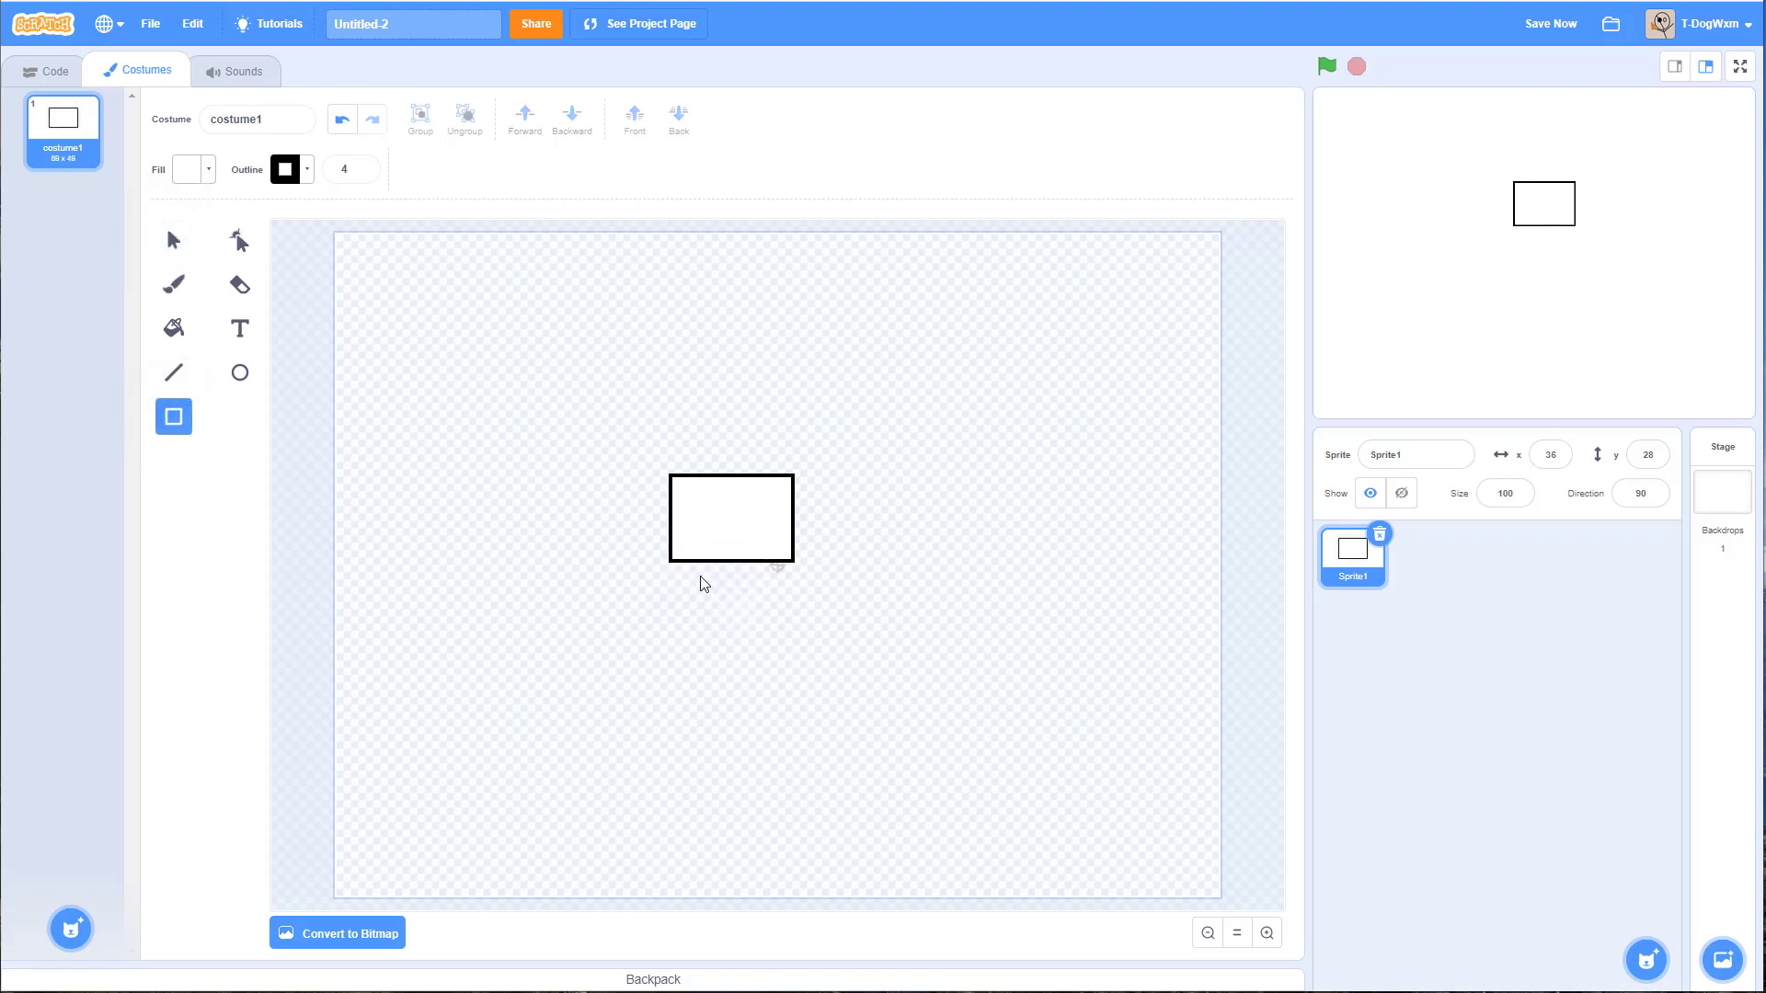
{"action": "left_click_drag", "start_coordinate": [691, 562], "coordinate": [770, 664]}
{"action": "left_click", "coordinate": [697, 635]}
{"action": "left_click", "coordinate": [692, 633]}
{"action": "left_click", "coordinate": [729, 718]}
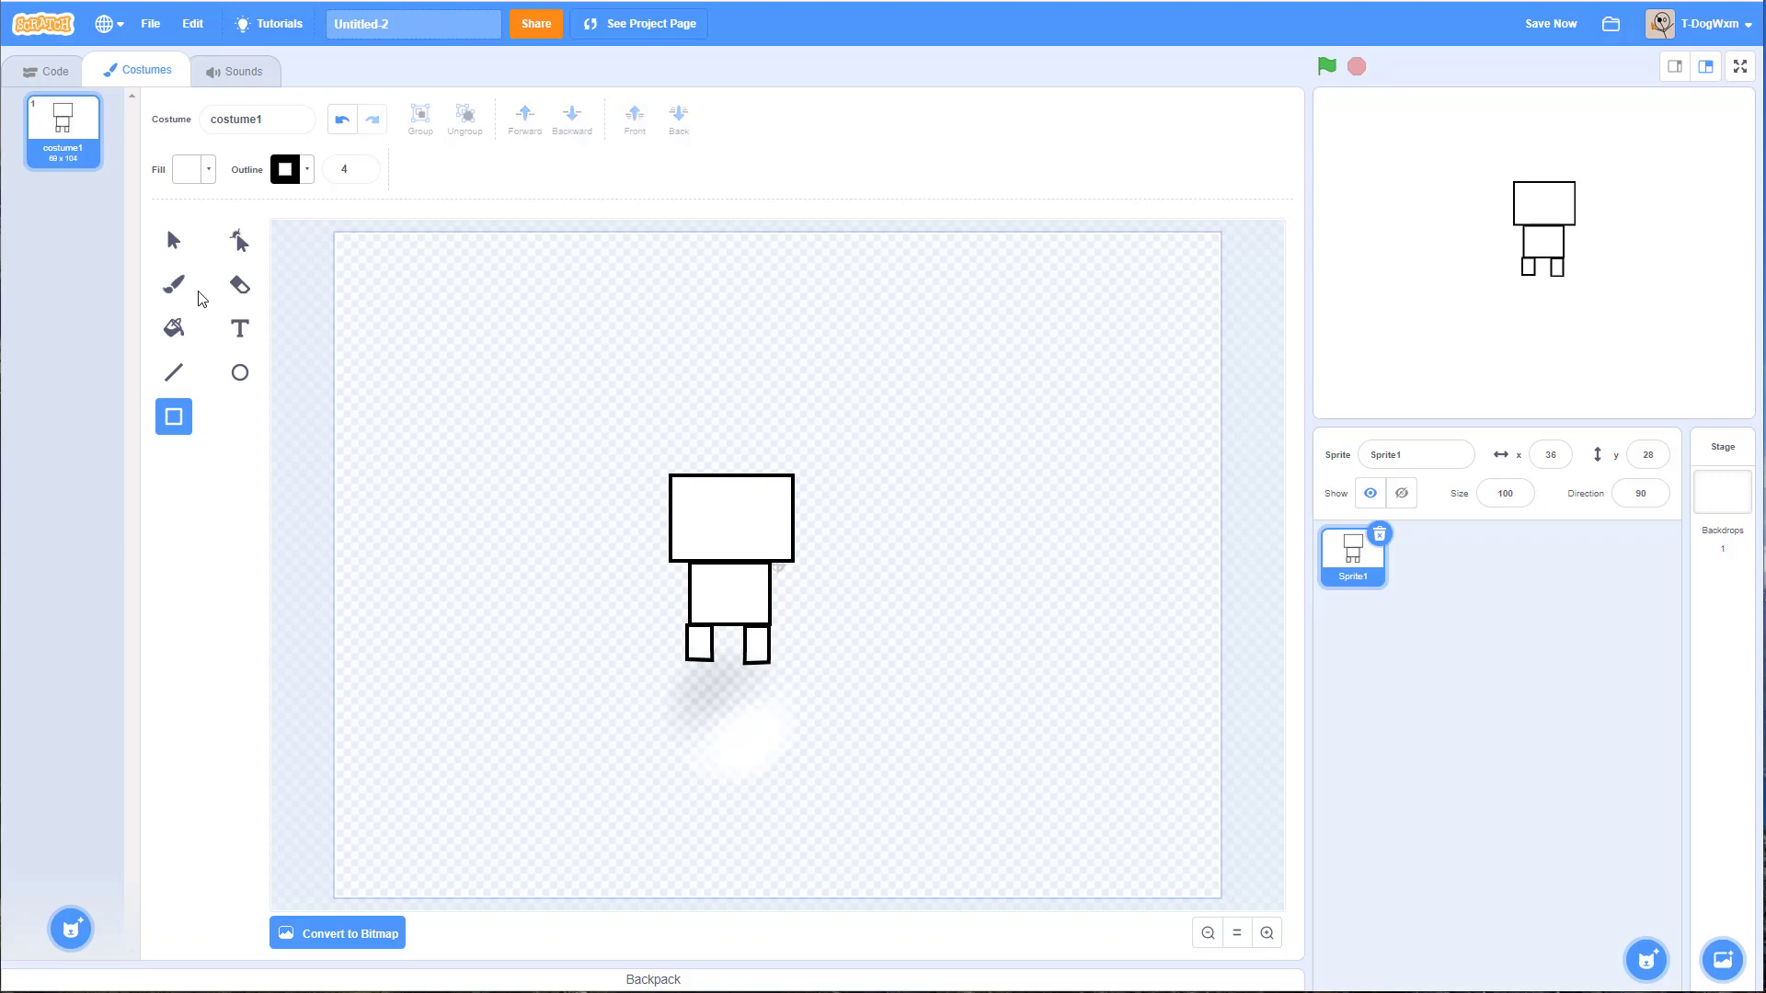
Step: Draw two small outlined circles side by side inside the head as eyes
{"action": "left_click", "coordinate": [239, 372]}
{"action": "left_click_drag", "start_coordinate": [685, 503], "coordinate": [777, 539]}
{"action": "left_click", "coordinate": [752, 510]}
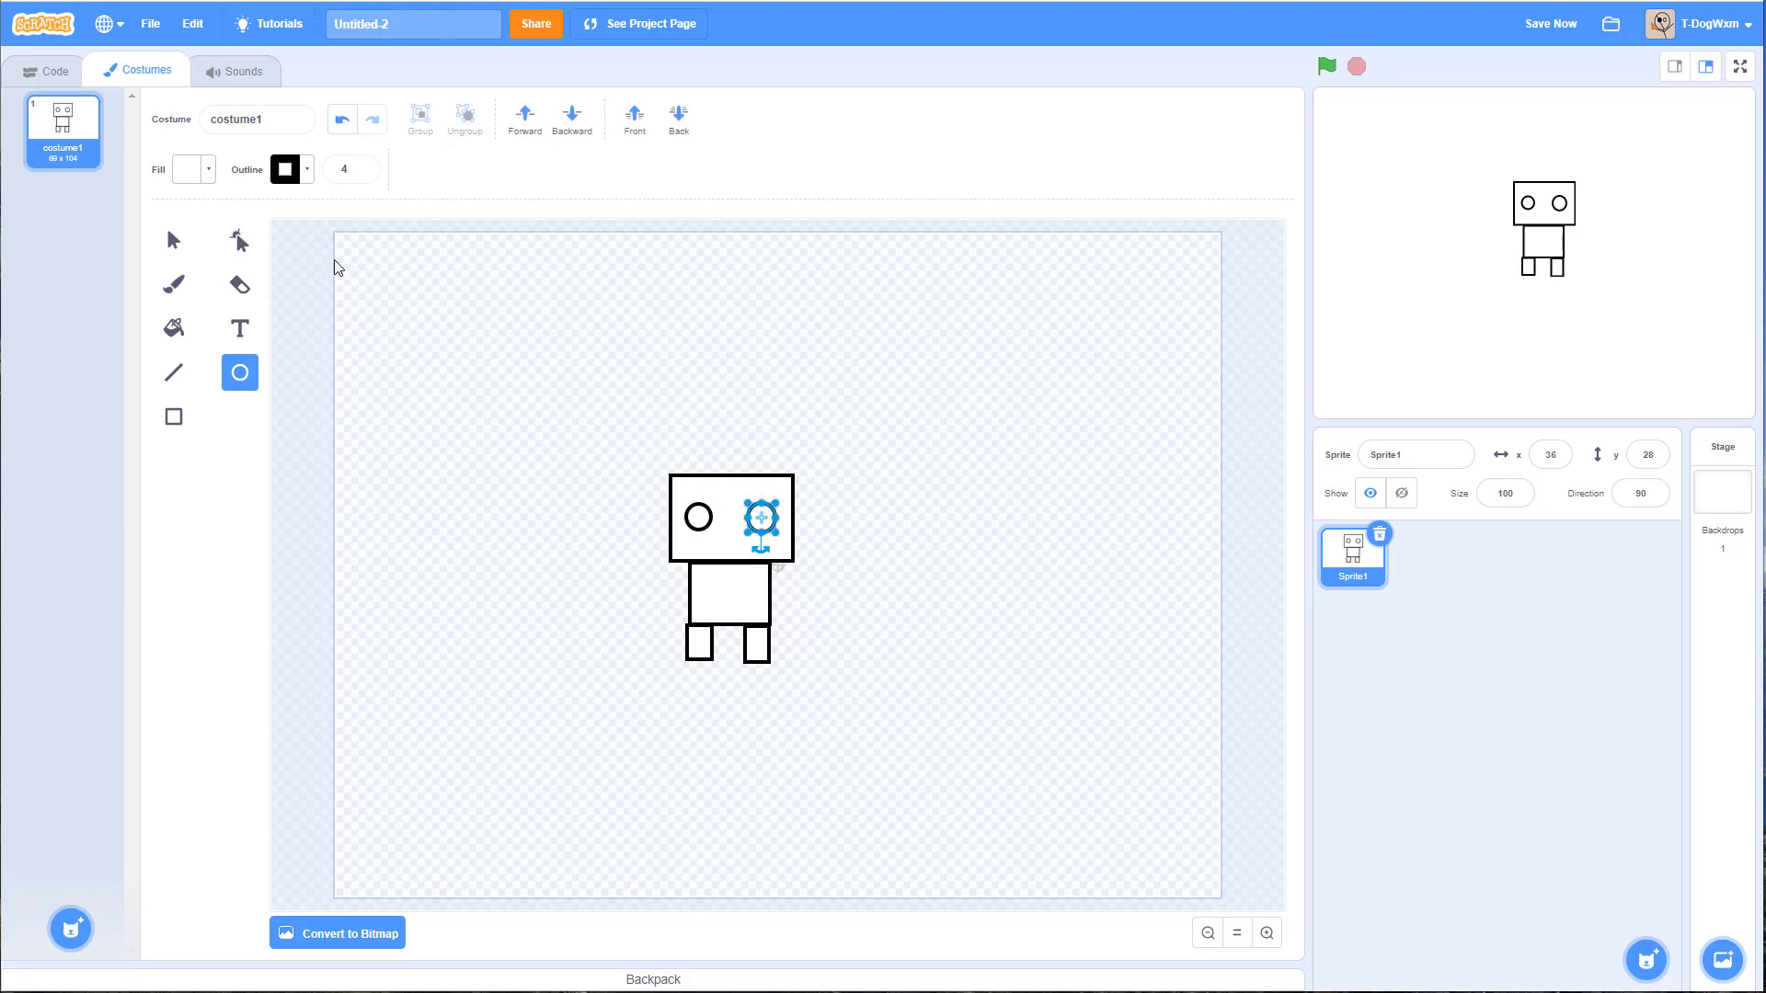
Step: Adjust the two eyes, shifting the left one slightly toward the middle of the face
{"action": "left_click", "coordinate": [172, 239]}
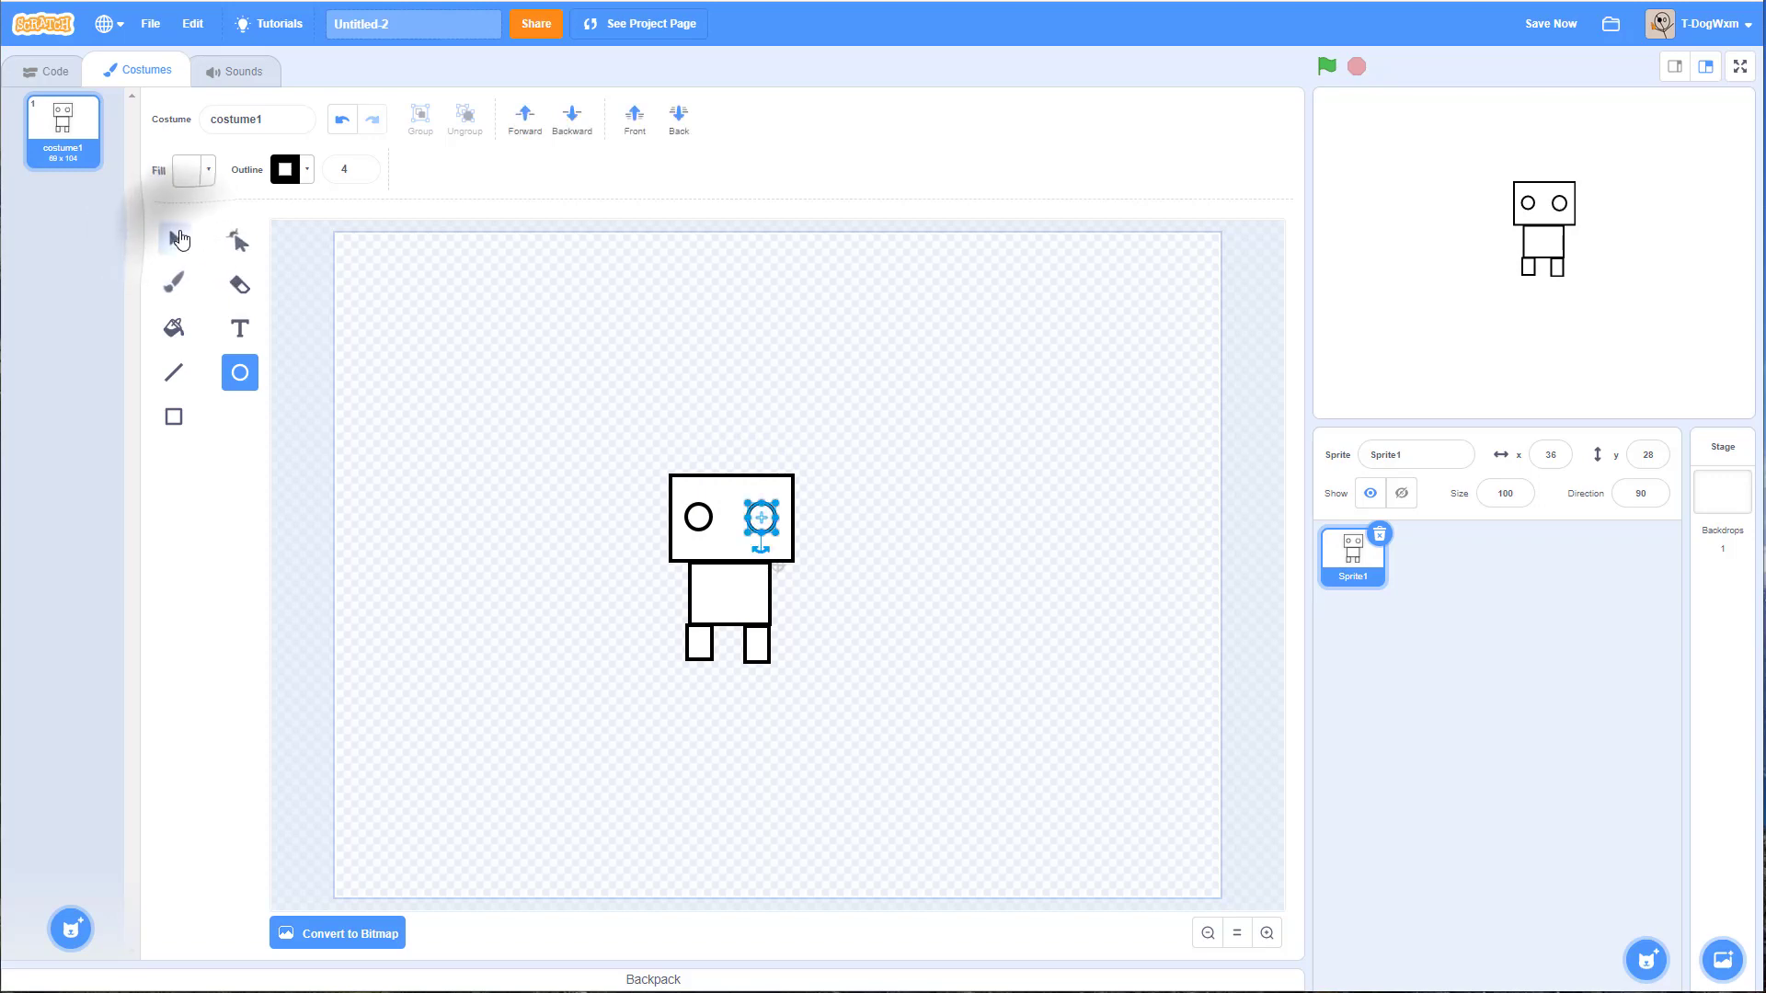
{"action": "left_click", "coordinate": [837, 547]}
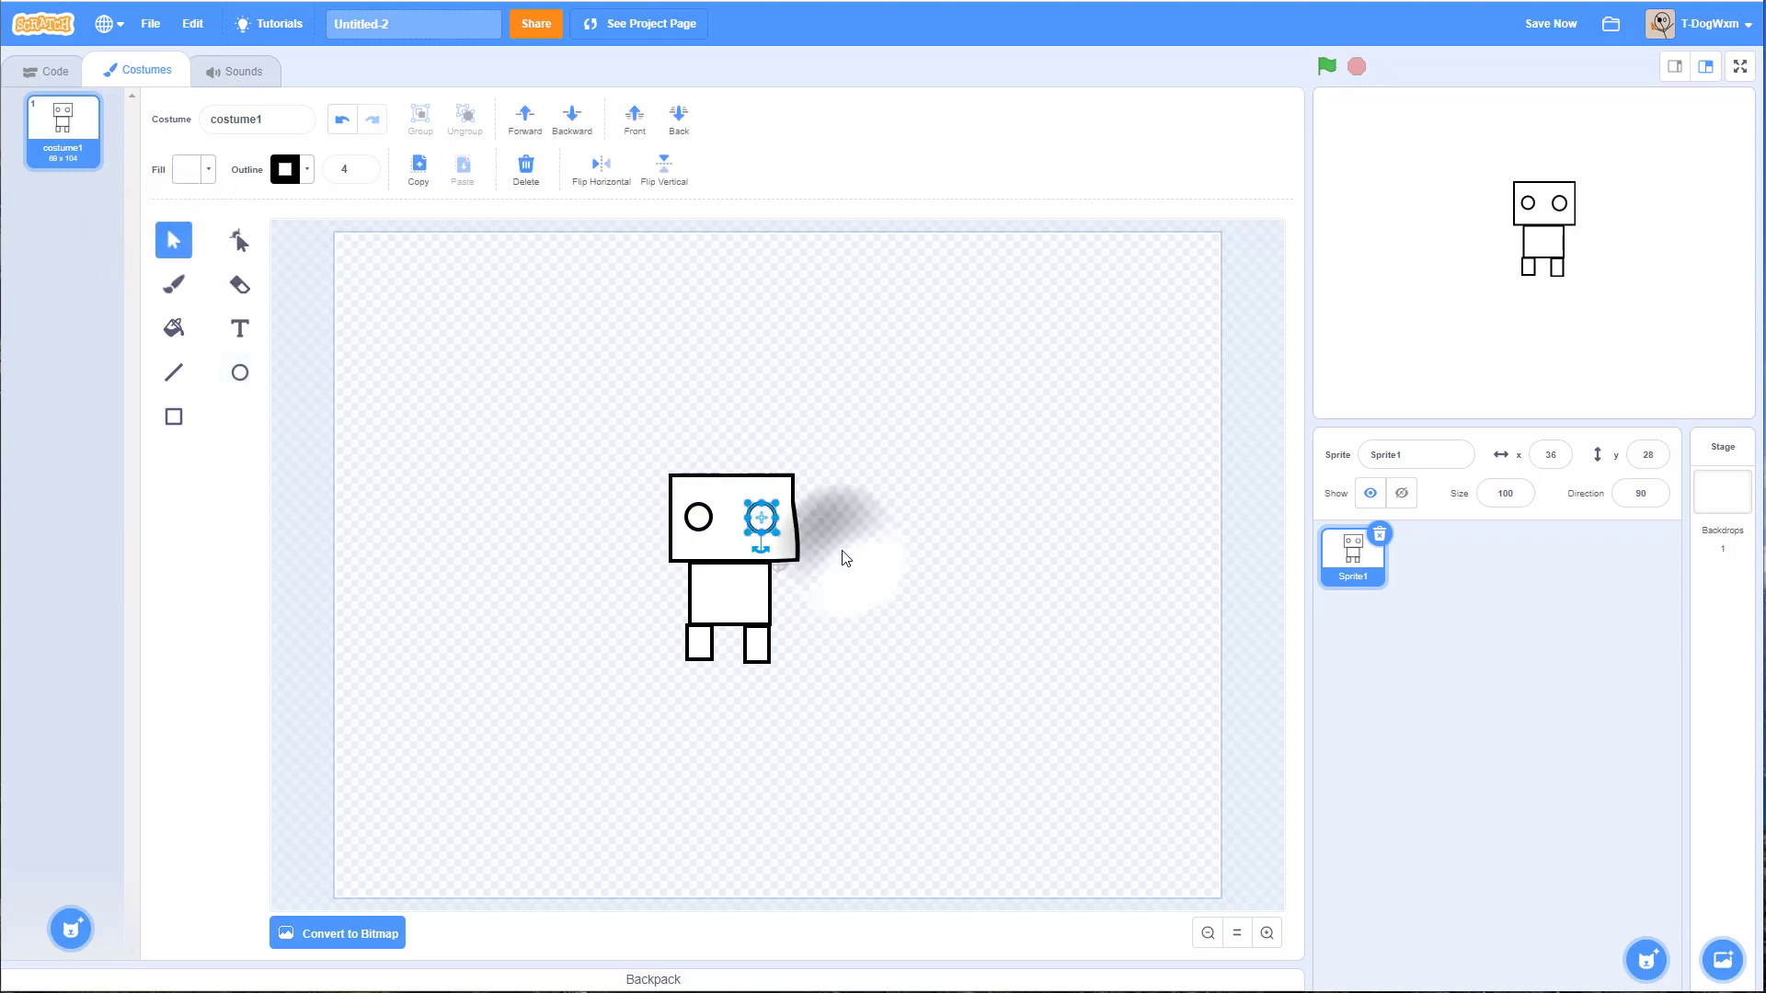
{"action": "left_click", "coordinate": [762, 518]}
{"action": "left_click", "coordinate": [701, 518]}
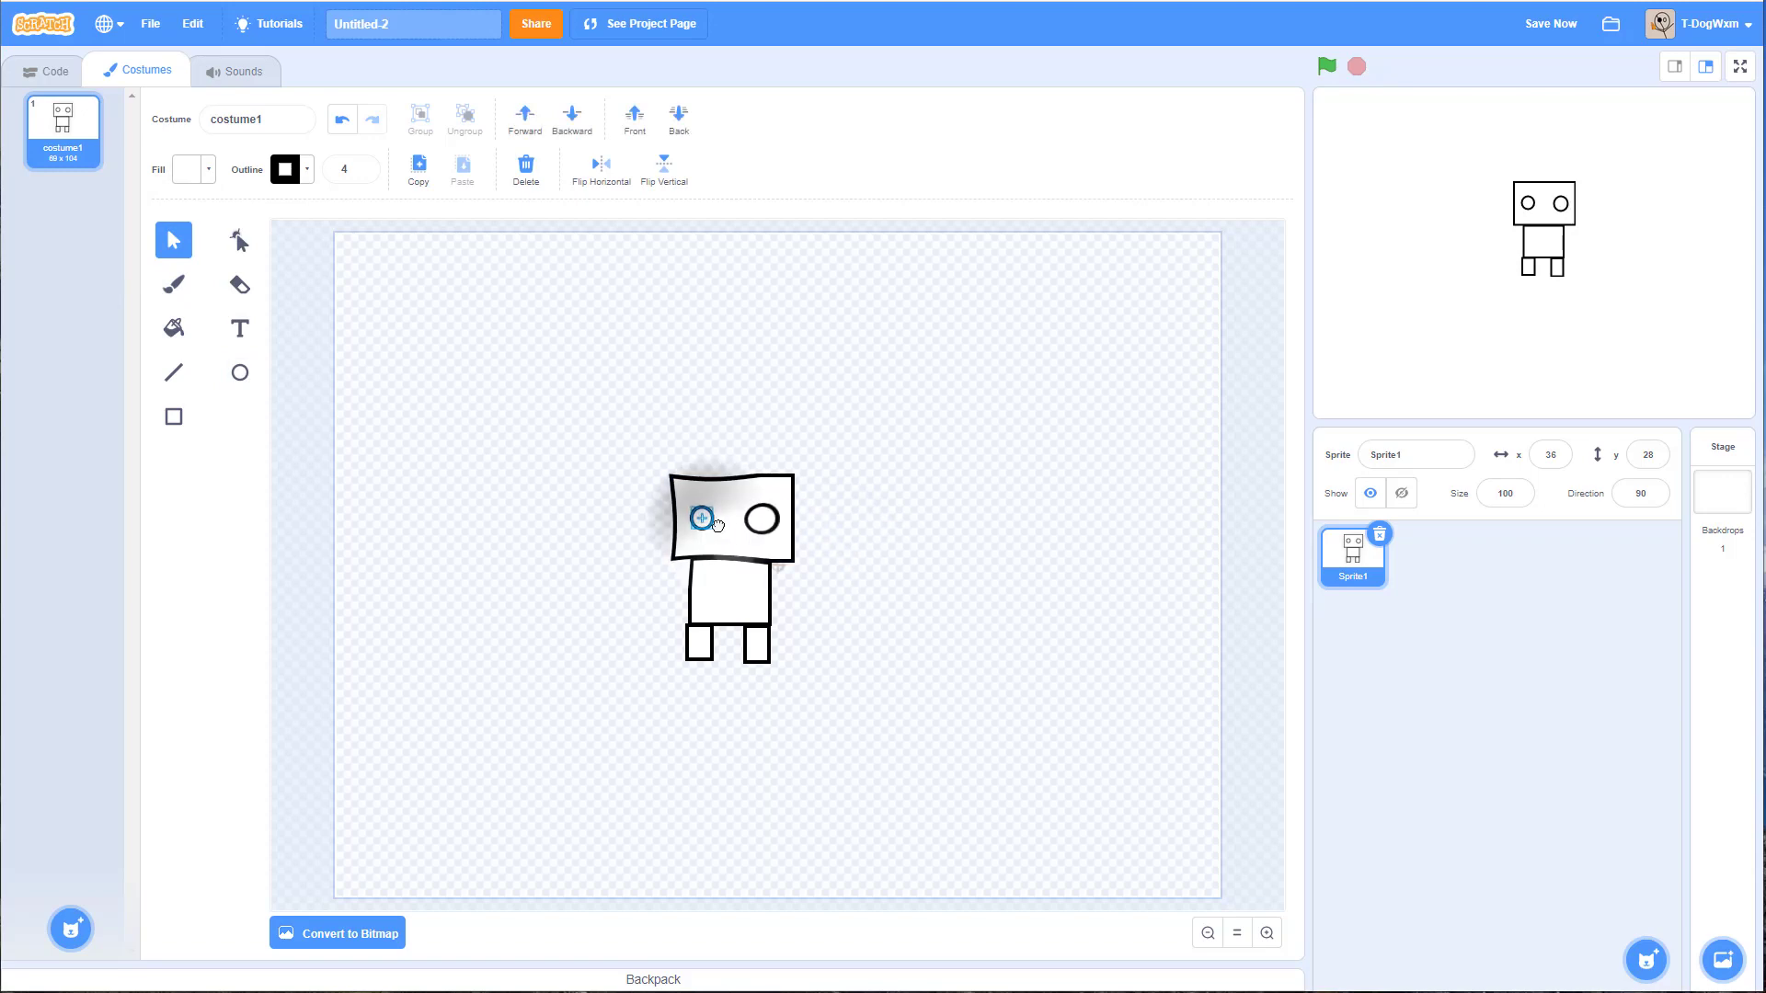
{"action": "left_click_drag", "start_coordinate": [701, 518], "coordinate": [711, 519]}
{"action": "left_click", "coordinate": [886, 622]}
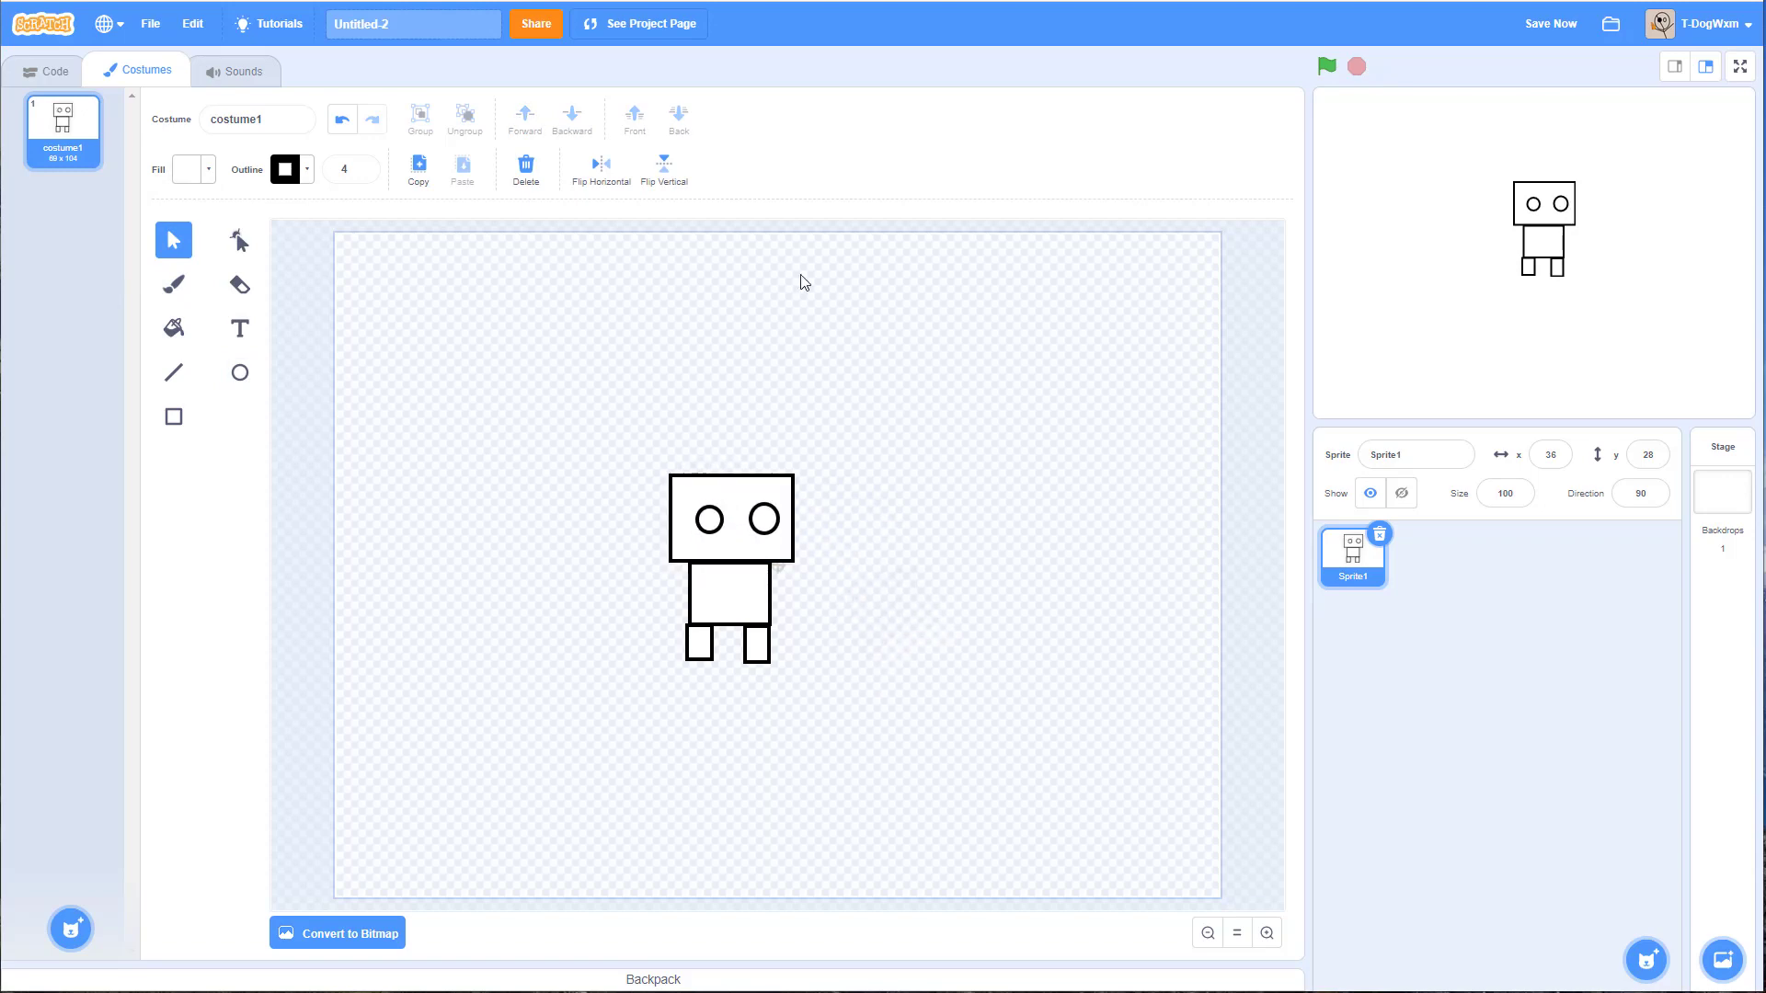
{"action": "left_click", "coordinate": [712, 654]}
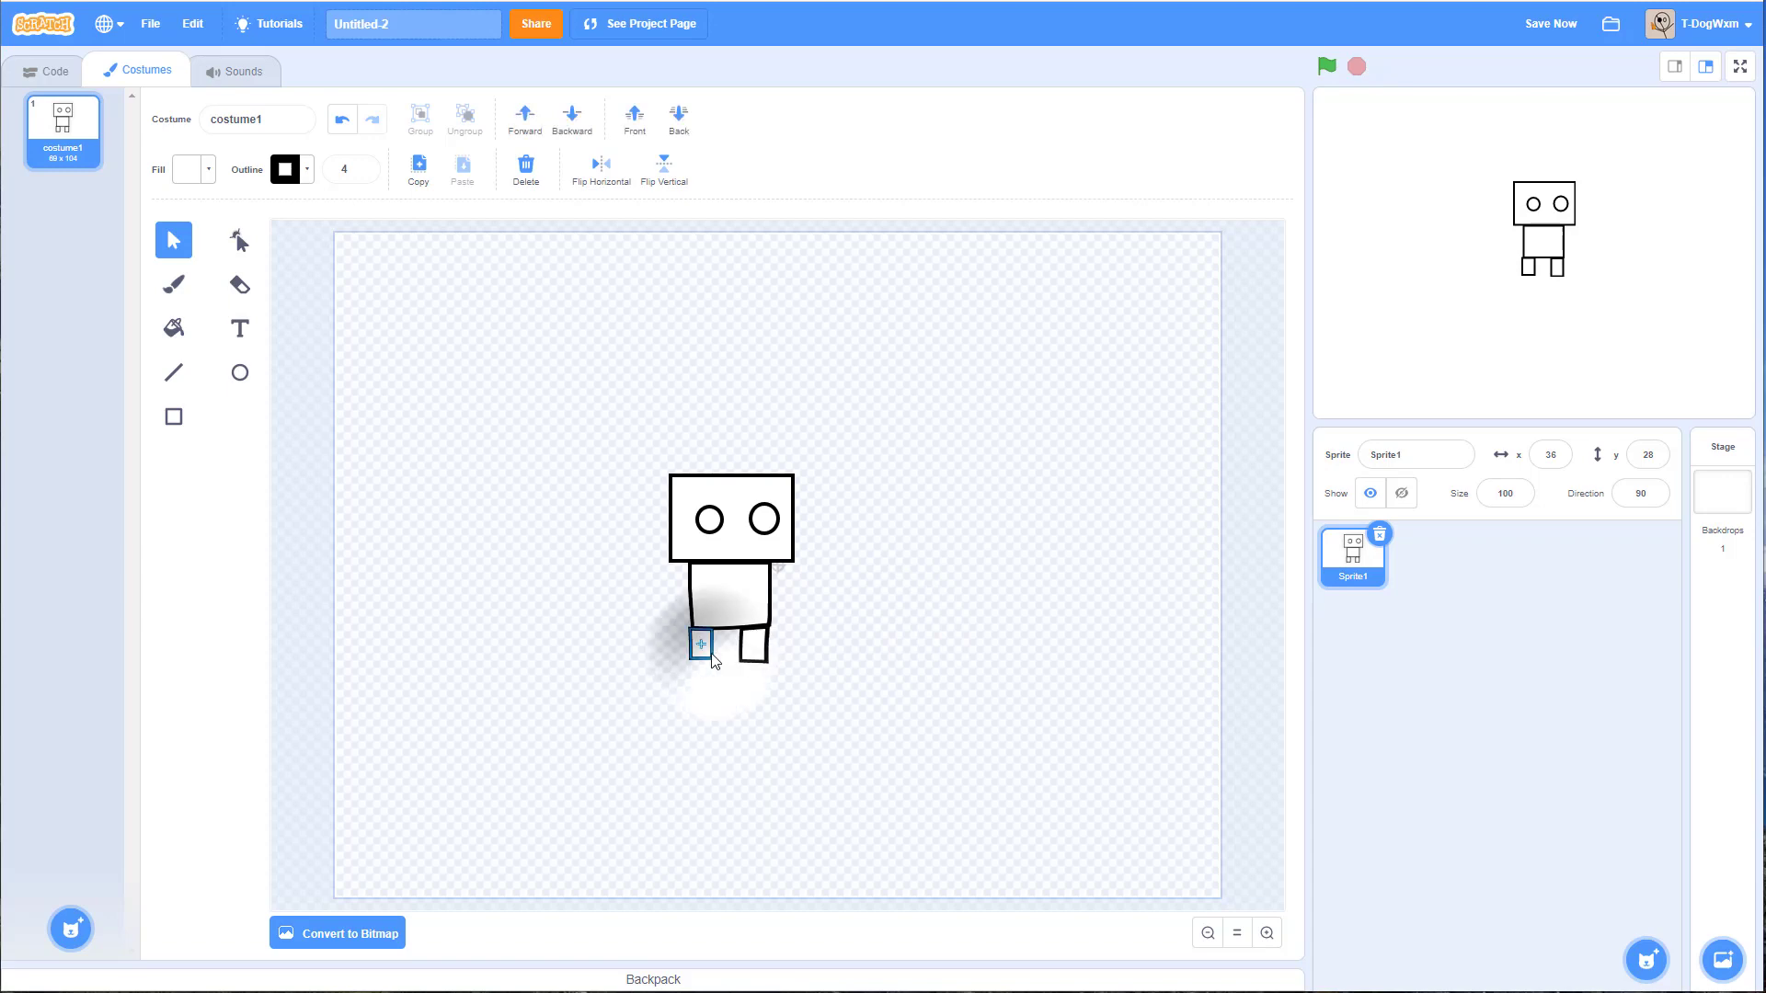
{"action": "left_click", "coordinate": [766, 650]}
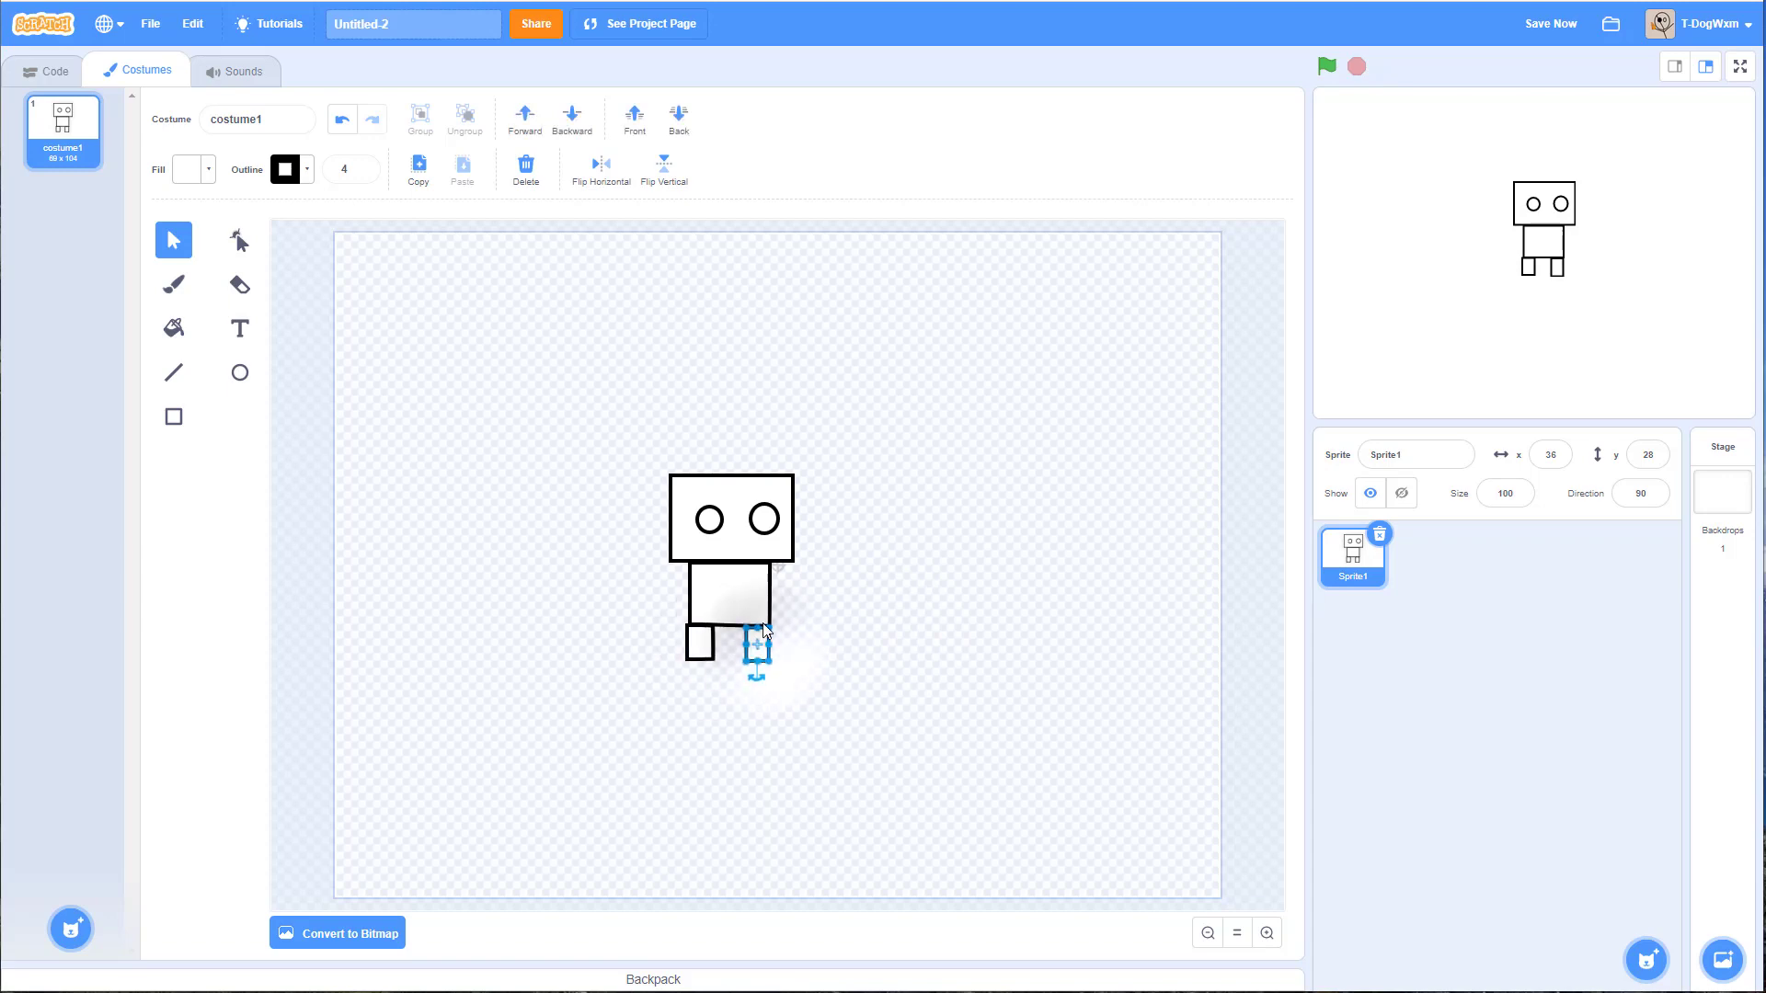
{"action": "left_click", "coordinate": [764, 593]}
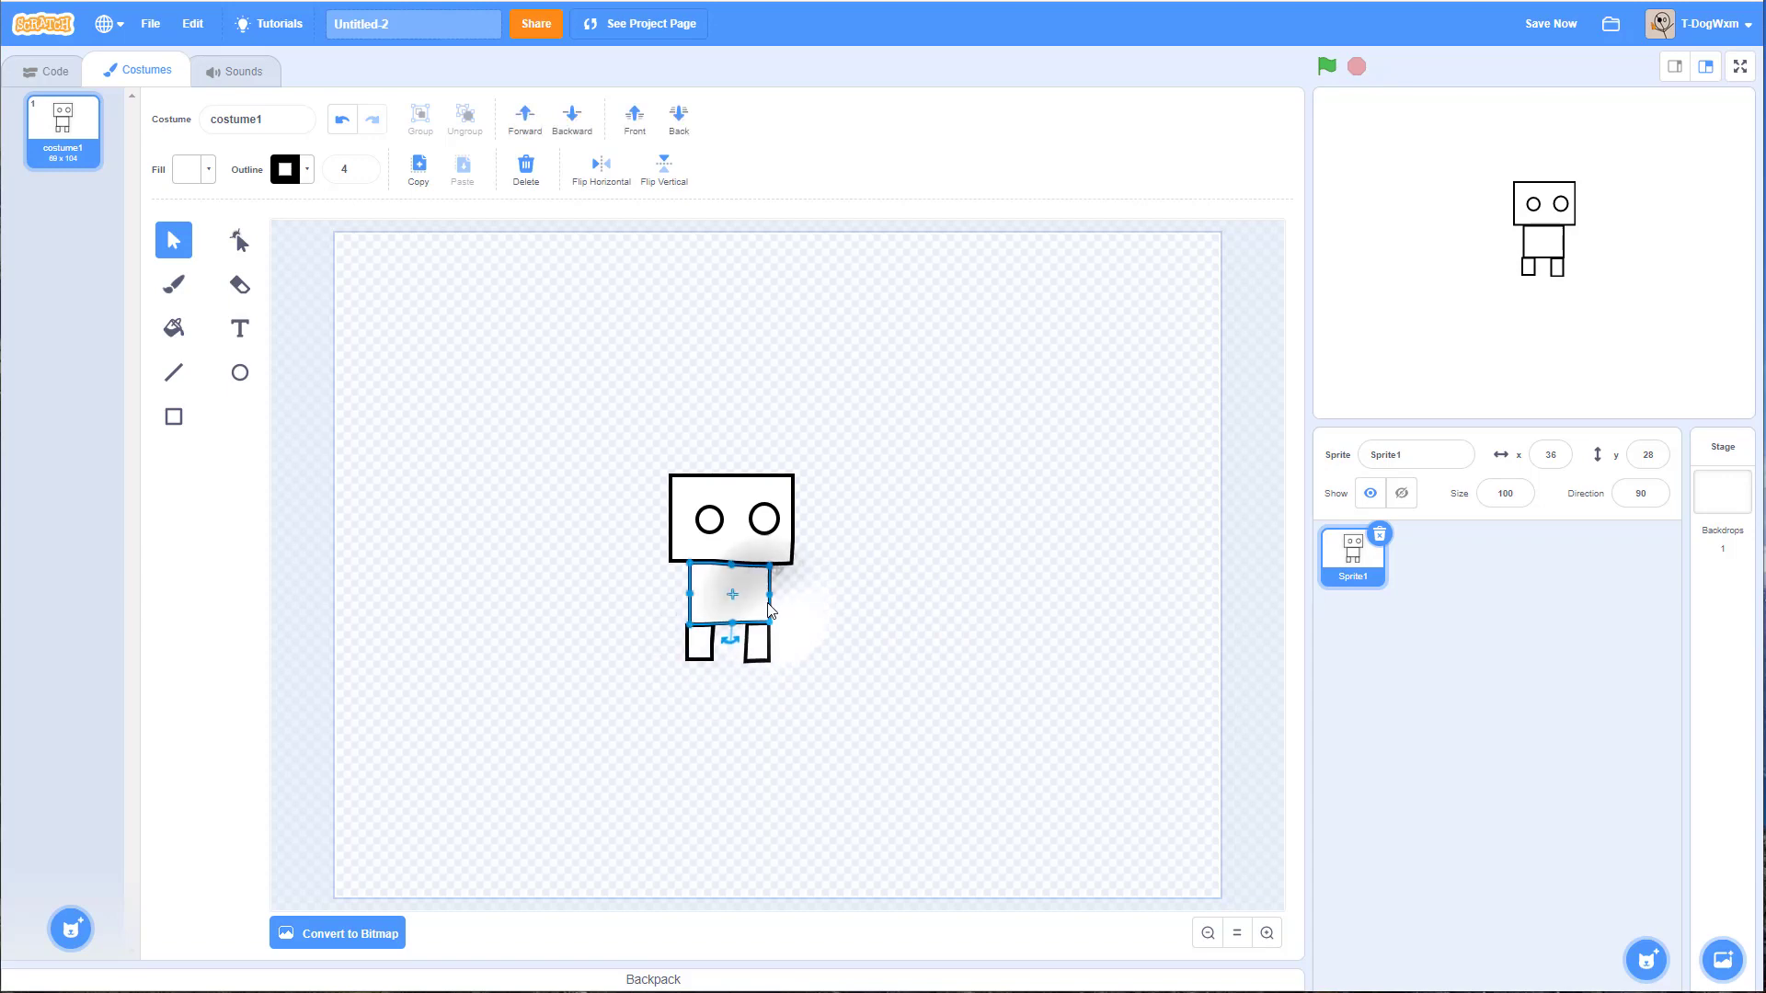
{"action": "left_click", "coordinate": [793, 563]}
{"action": "left_click", "coordinate": [835, 642]}
Step: Brush a small white loop beside the character at size 10 and set the brush fill to black, brightness 0
{"action": "left_click", "coordinate": [174, 285]}
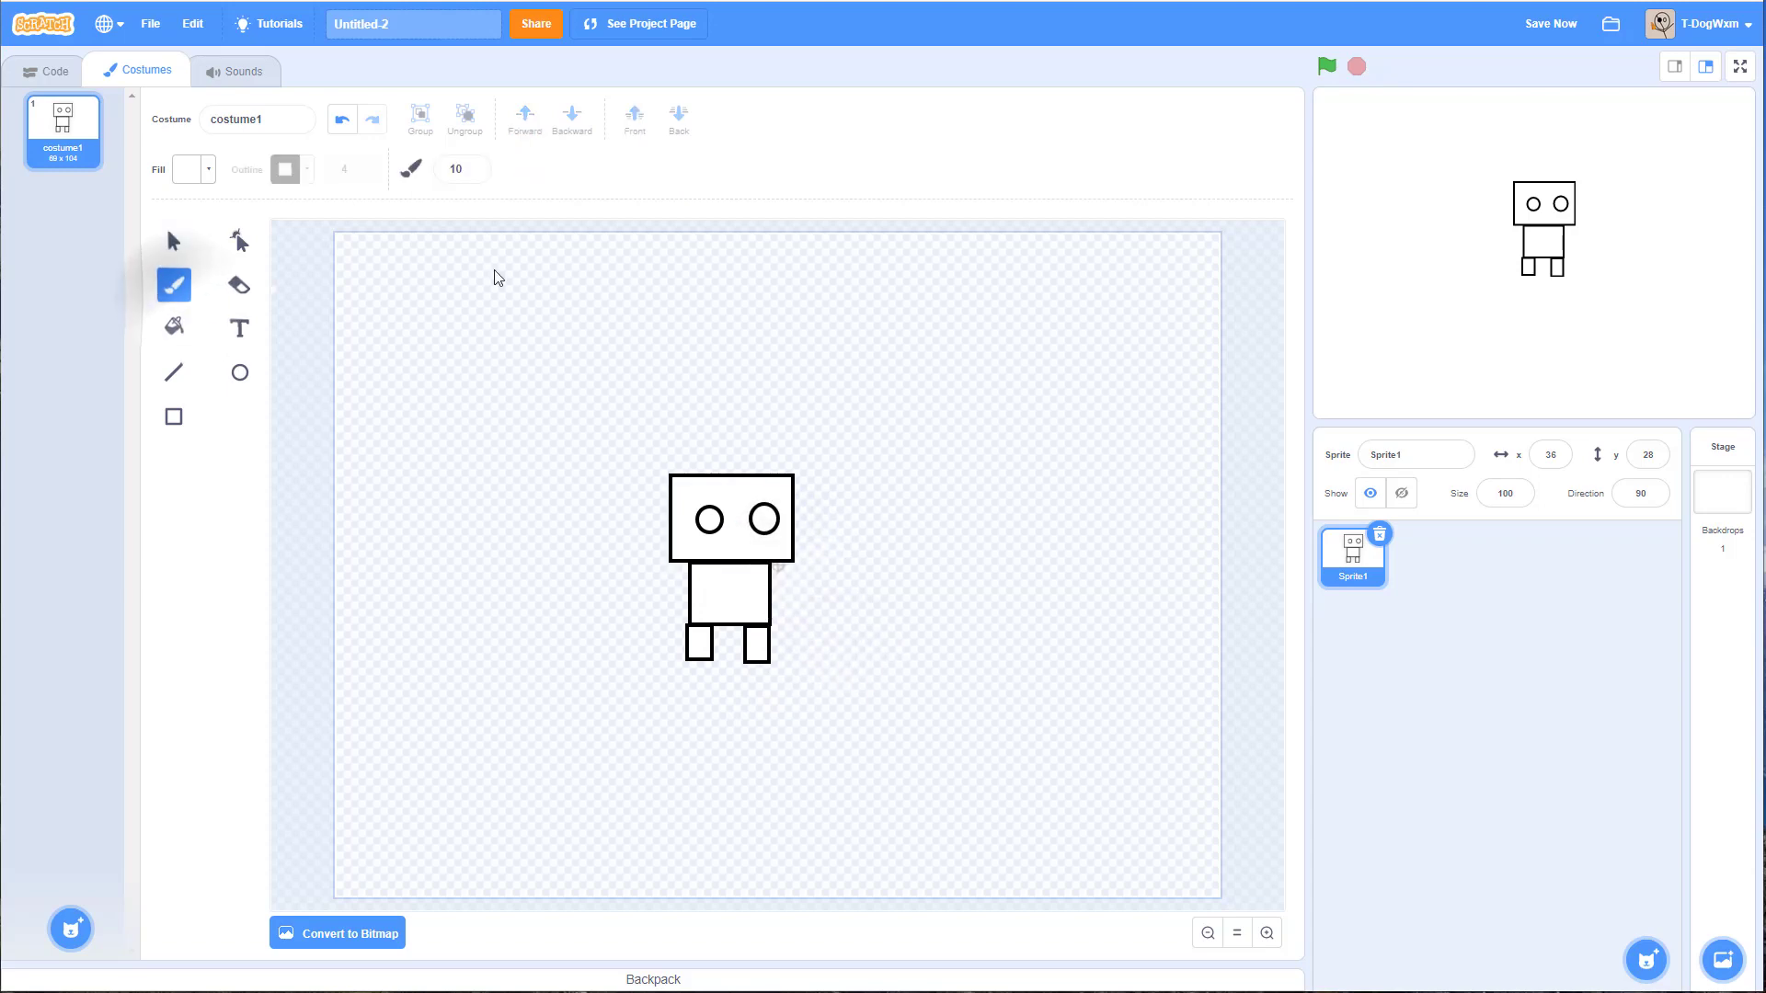
{"action": "left_click_drag", "start_coordinate": [977, 523], "coordinate": [954, 536]}
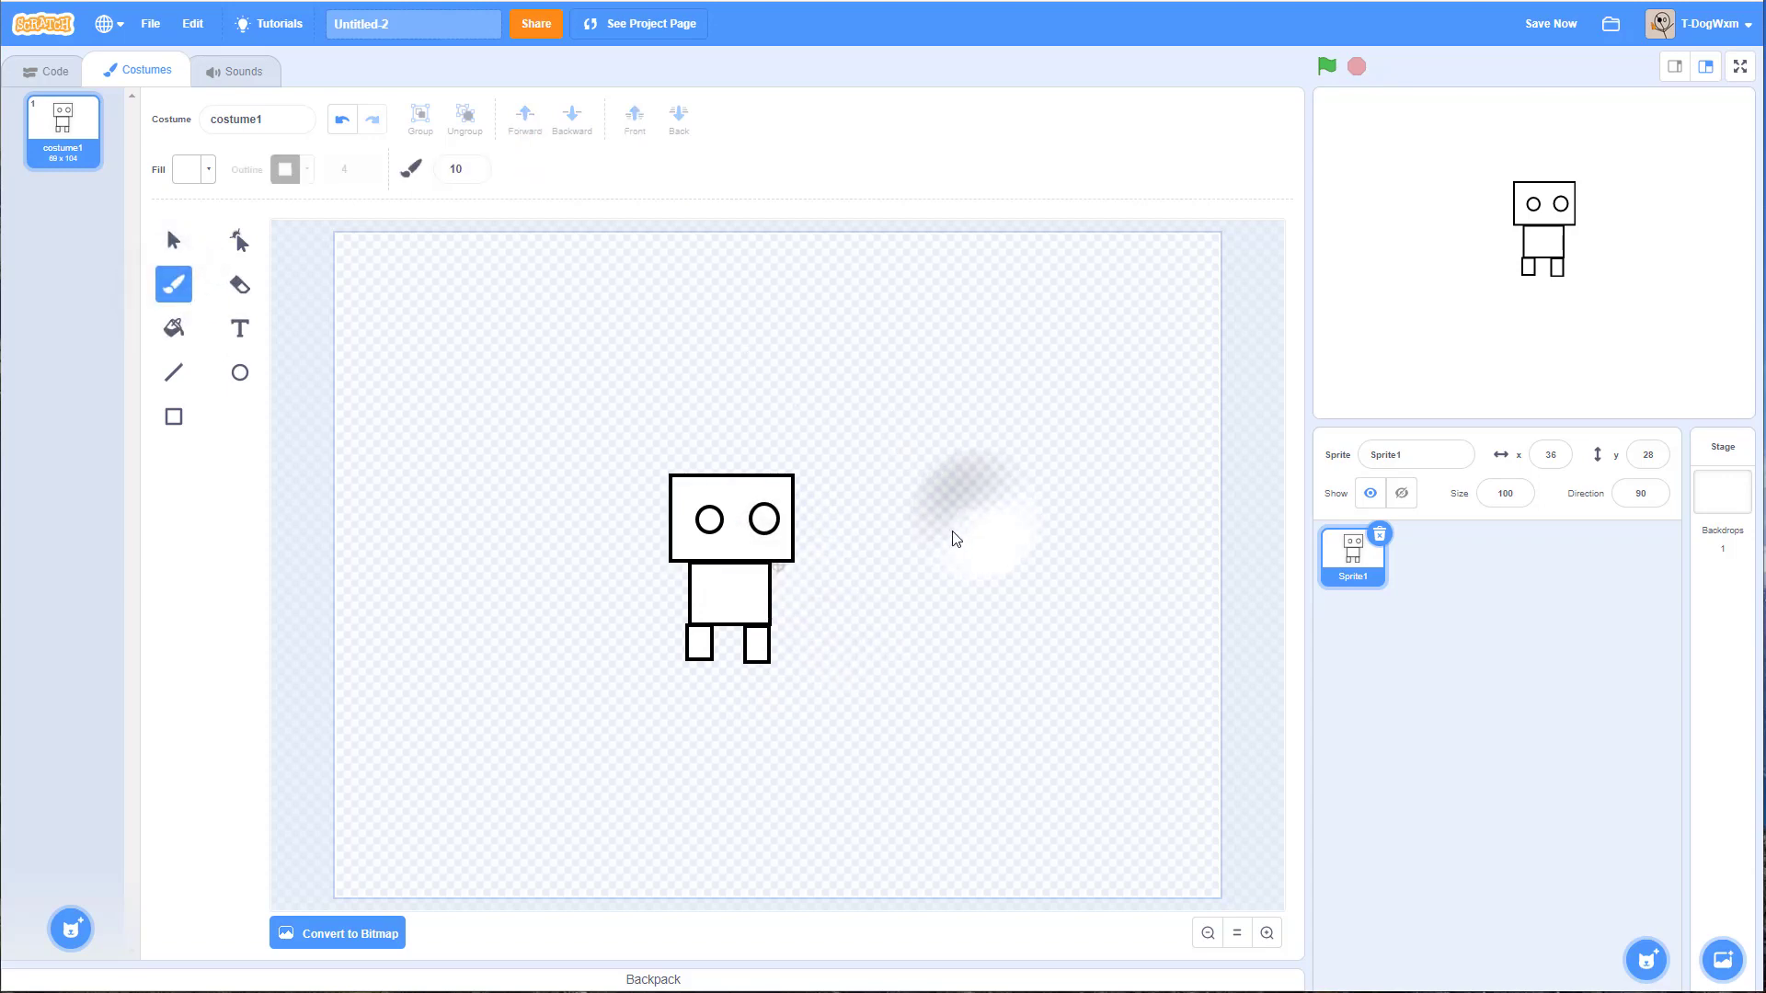
{"action": "left_click", "coordinate": [204, 172]}
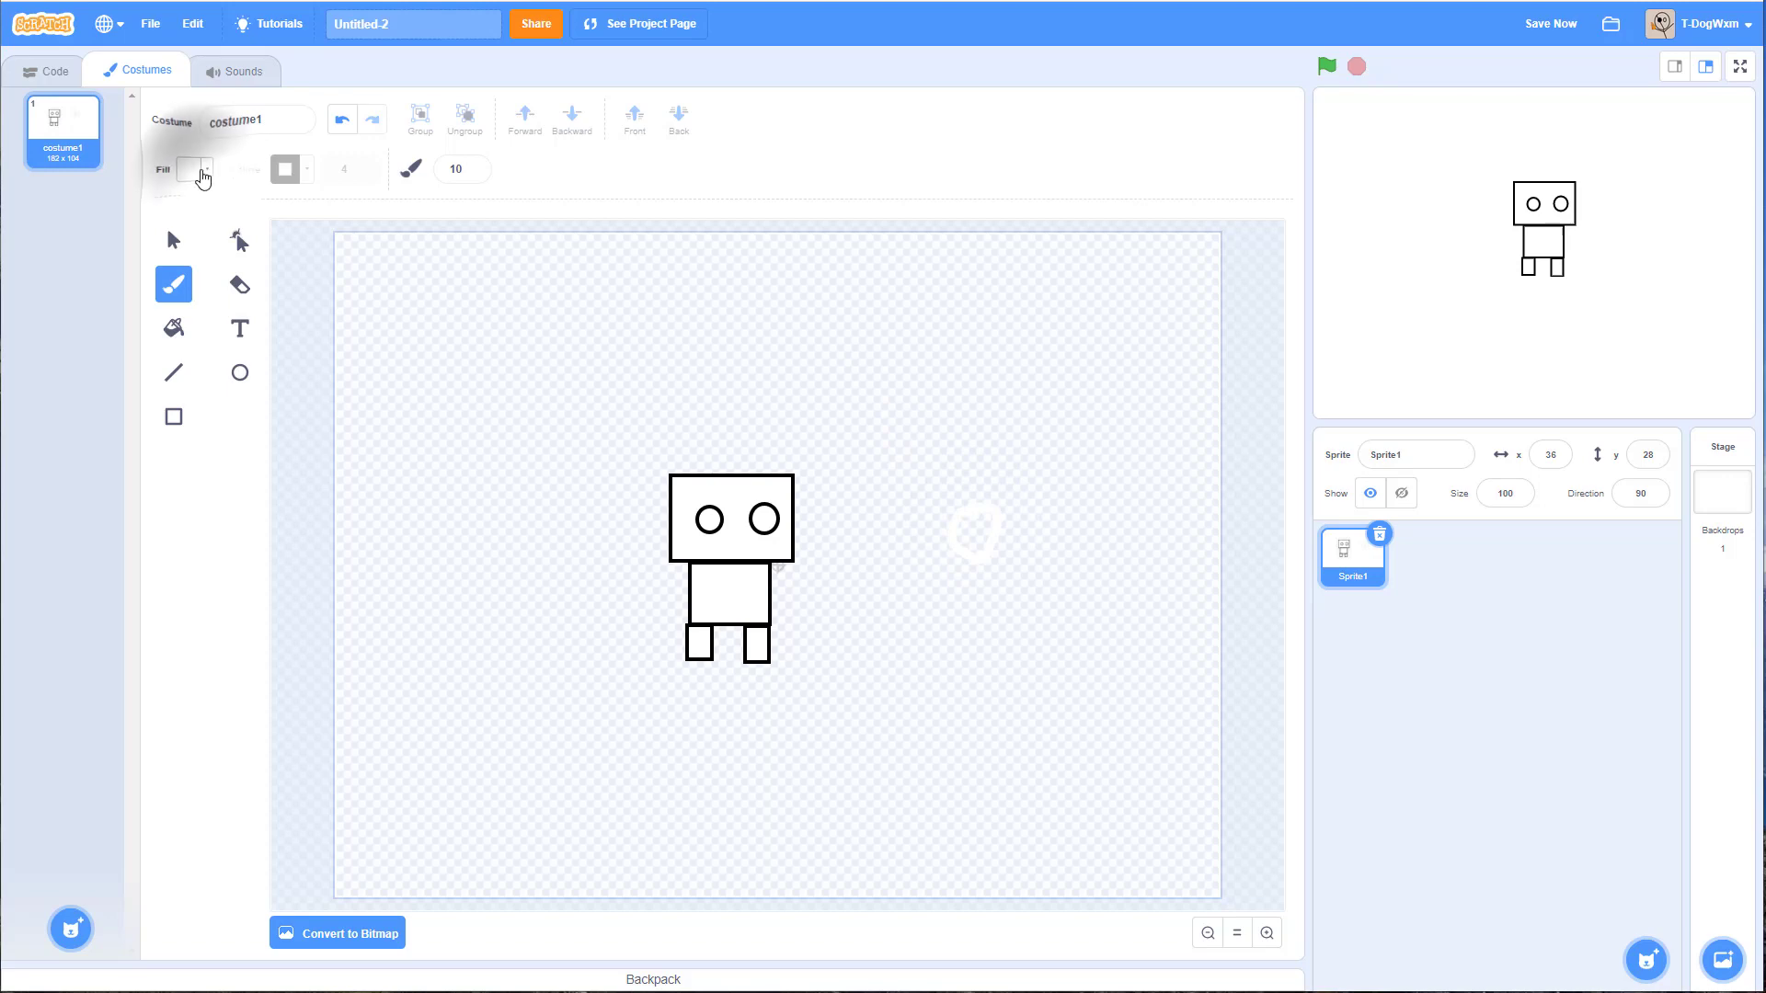
{"action": "left_click_drag", "start_coordinate": [242, 348], "coordinate": [124, 346]}
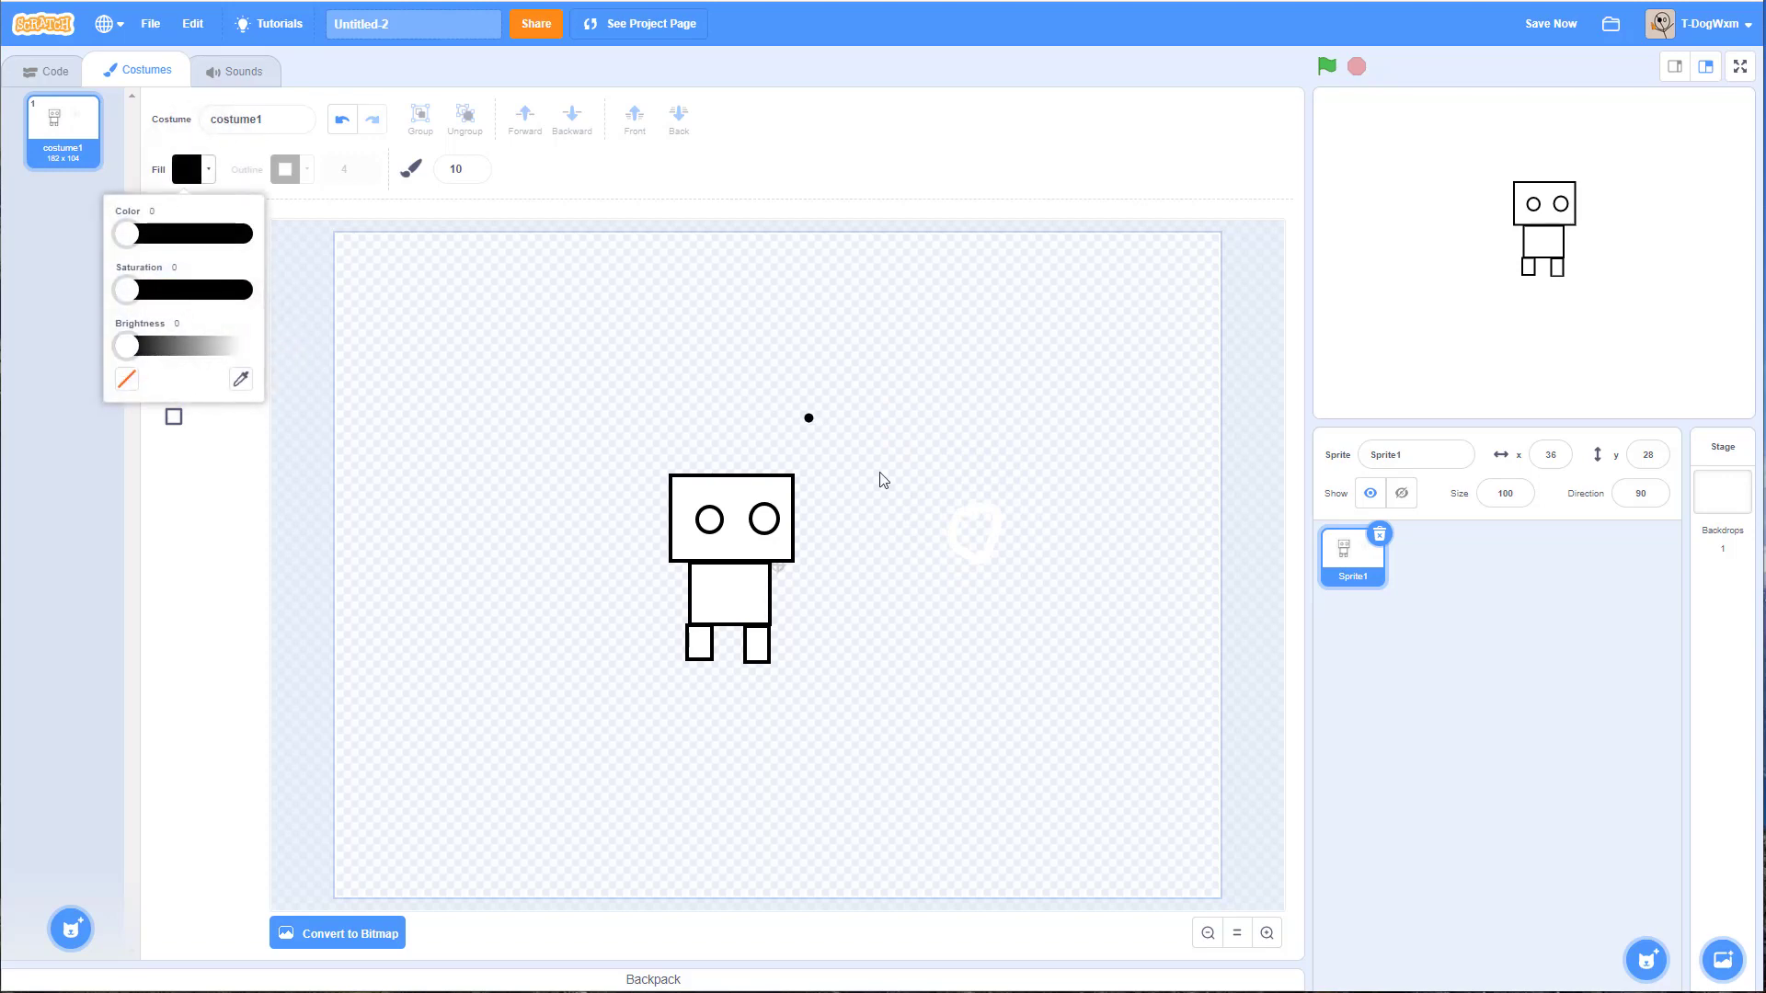
Step: Sketch a rough freehand figure in black beside the character, with a head, body, feet and arms
{"action": "mouse_move", "coordinate": [971, 511]}
{"action": "left_mouse_down"}
{"action": "mouse_move", "coordinate": [975, 571]}
{"action": "mouse_move", "coordinate": [969, 527]}
{"action": "left_mouse_up"}
{"action": "mouse_move", "coordinate": [929, 641]}
{"action": "left_mouse_down"}
{"action": "mouse_move", "coordinate": [922, 678]}
{"action": "mouse_move", "coordinate": [946, 688]}
{"action": "mouse_move", "coordinate": [954, 647]}
{"action": "left_mouse_up"}
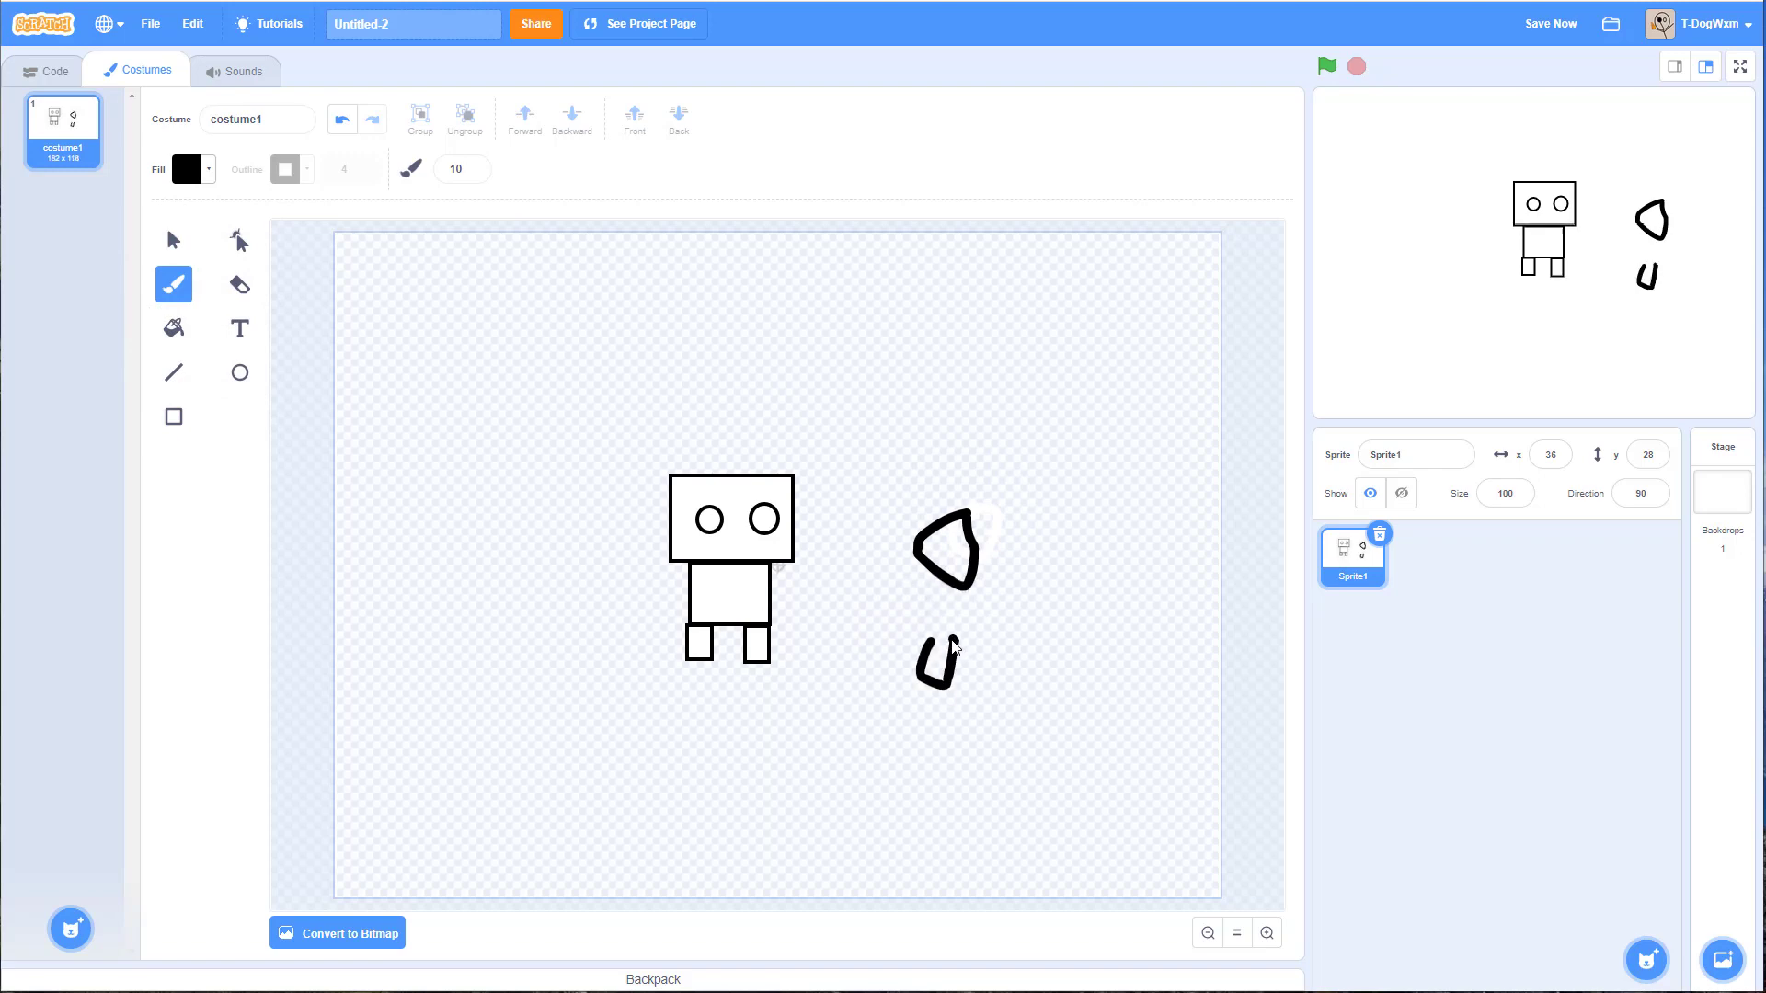
{"action": "mouse_move", "coordinate": [911, 722]}
{"action": "left_mouse_down"}
{"action": "mouse_move", "coordinate": [876, 743]}
{"action": "mouse_move", "coordinate": [943, 736]}
{"action": "mouse_move", "coordinate": [948, 770]}
{"action": "left_mouse_up"}
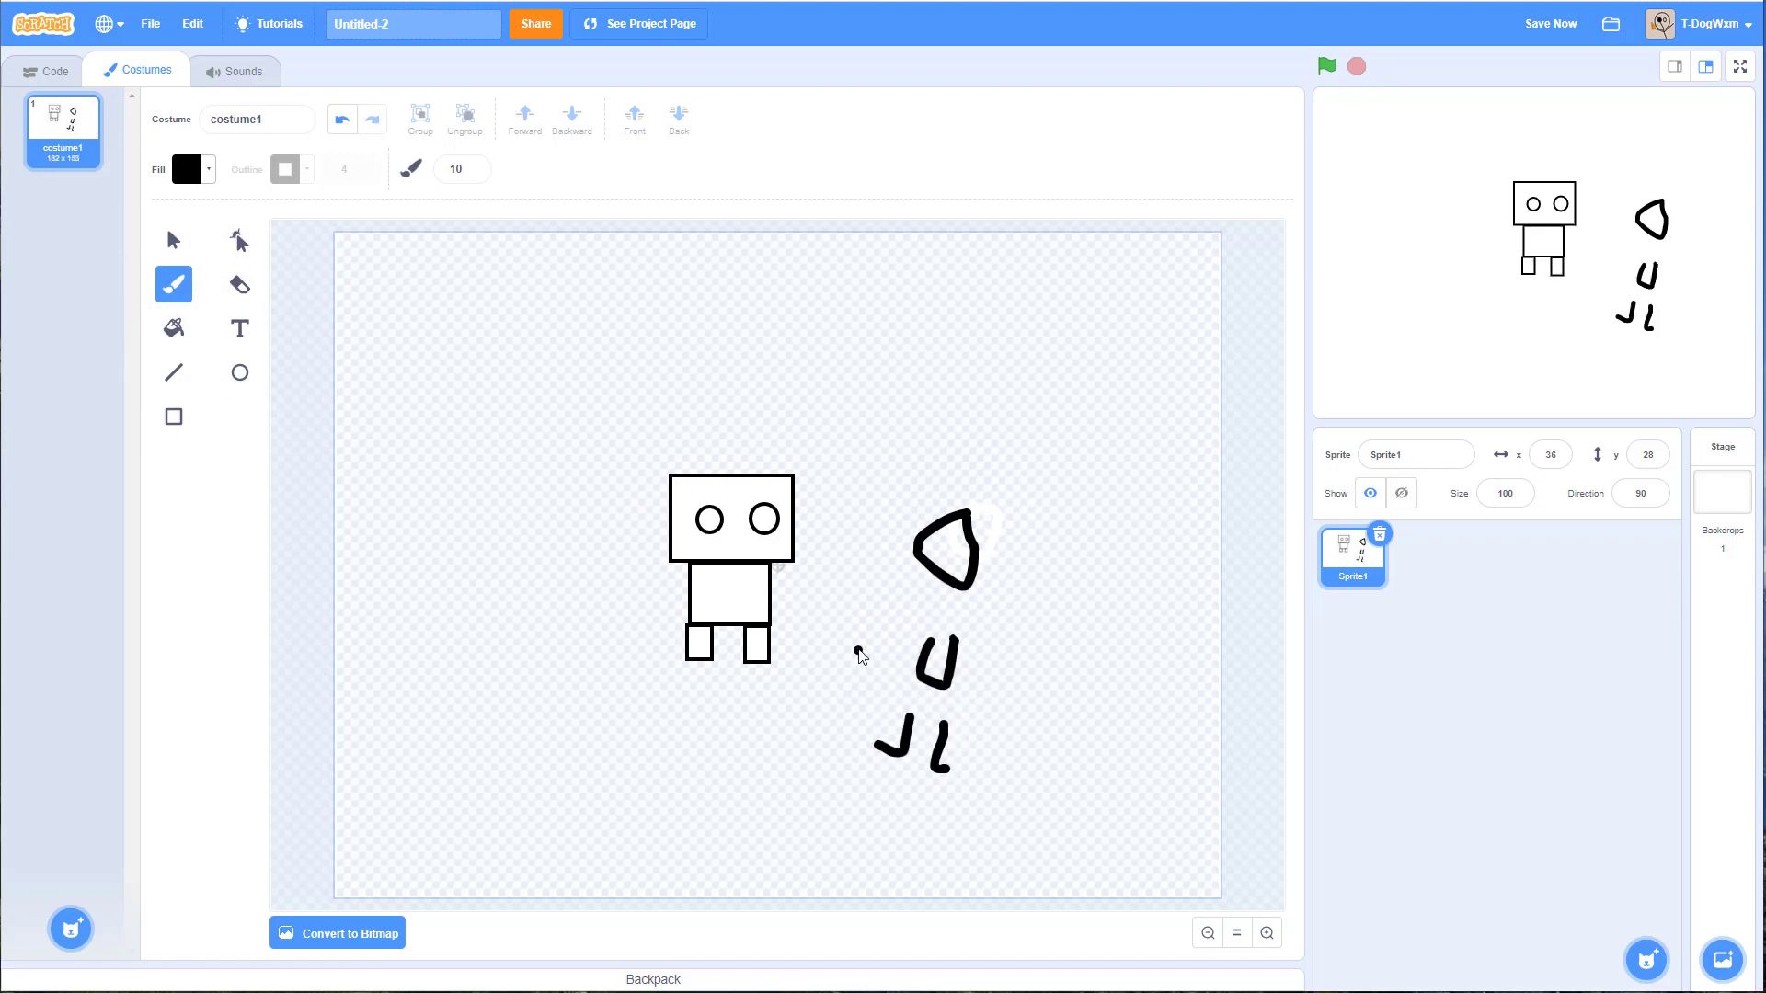
{"action": "mouse_move", "coordinate": [861, 609]}
{"action": "left_mouse_down"}
{"action": "mouse_move", "coordinate": [881, 642]}
{"action": "mouse_move", "coordinate": [1115, 660]}
{"action": "left_mouse_up"}
{"action": "left_click", "coordinate": [930, 670]}
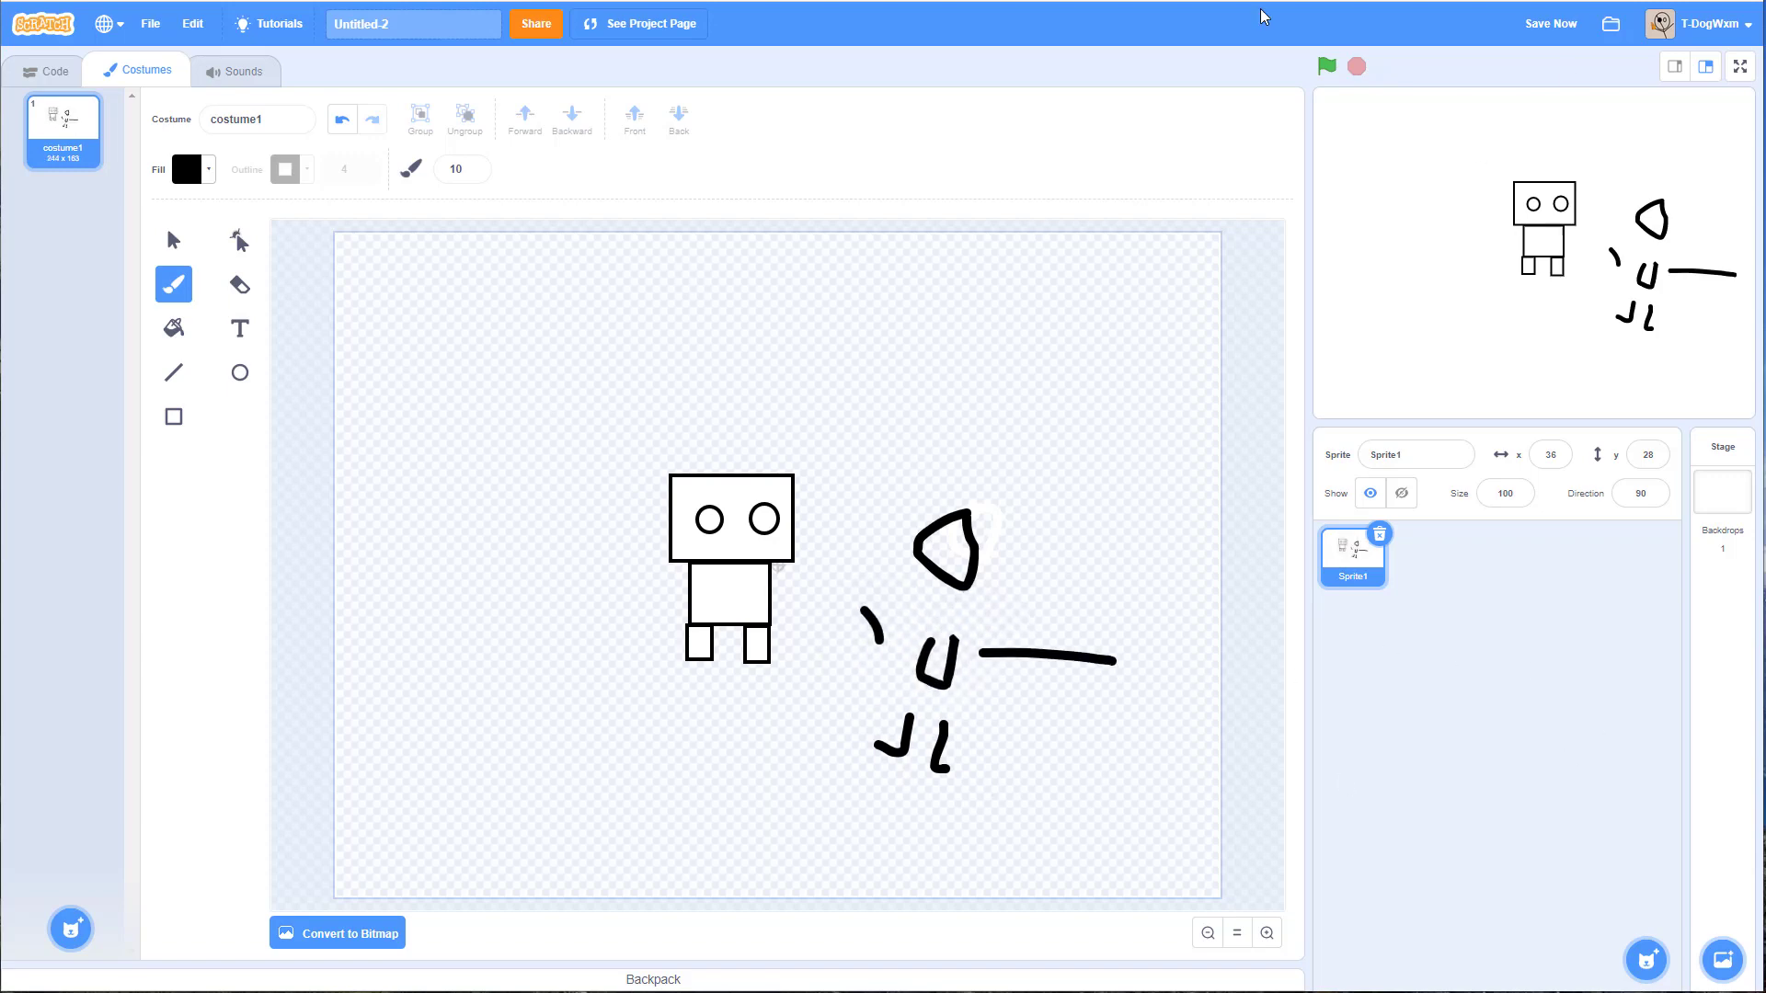
Step: Delete all the freehand brush strokes beside the character
{"action": "left_click", "coordinate": [174, 240]}
{"action": "mouse_move", "coordinate": [838, 430]}
{"action": "left_mouse_down"}
{"action": "mouse_move", "coordinate": [985, 710]}
{"action": "mouse_move", "coordinate": [1132, 852]}
{"action": "mouse_move", "coordinate": [1174, 835]}
{"action": "left_mouse_up"}
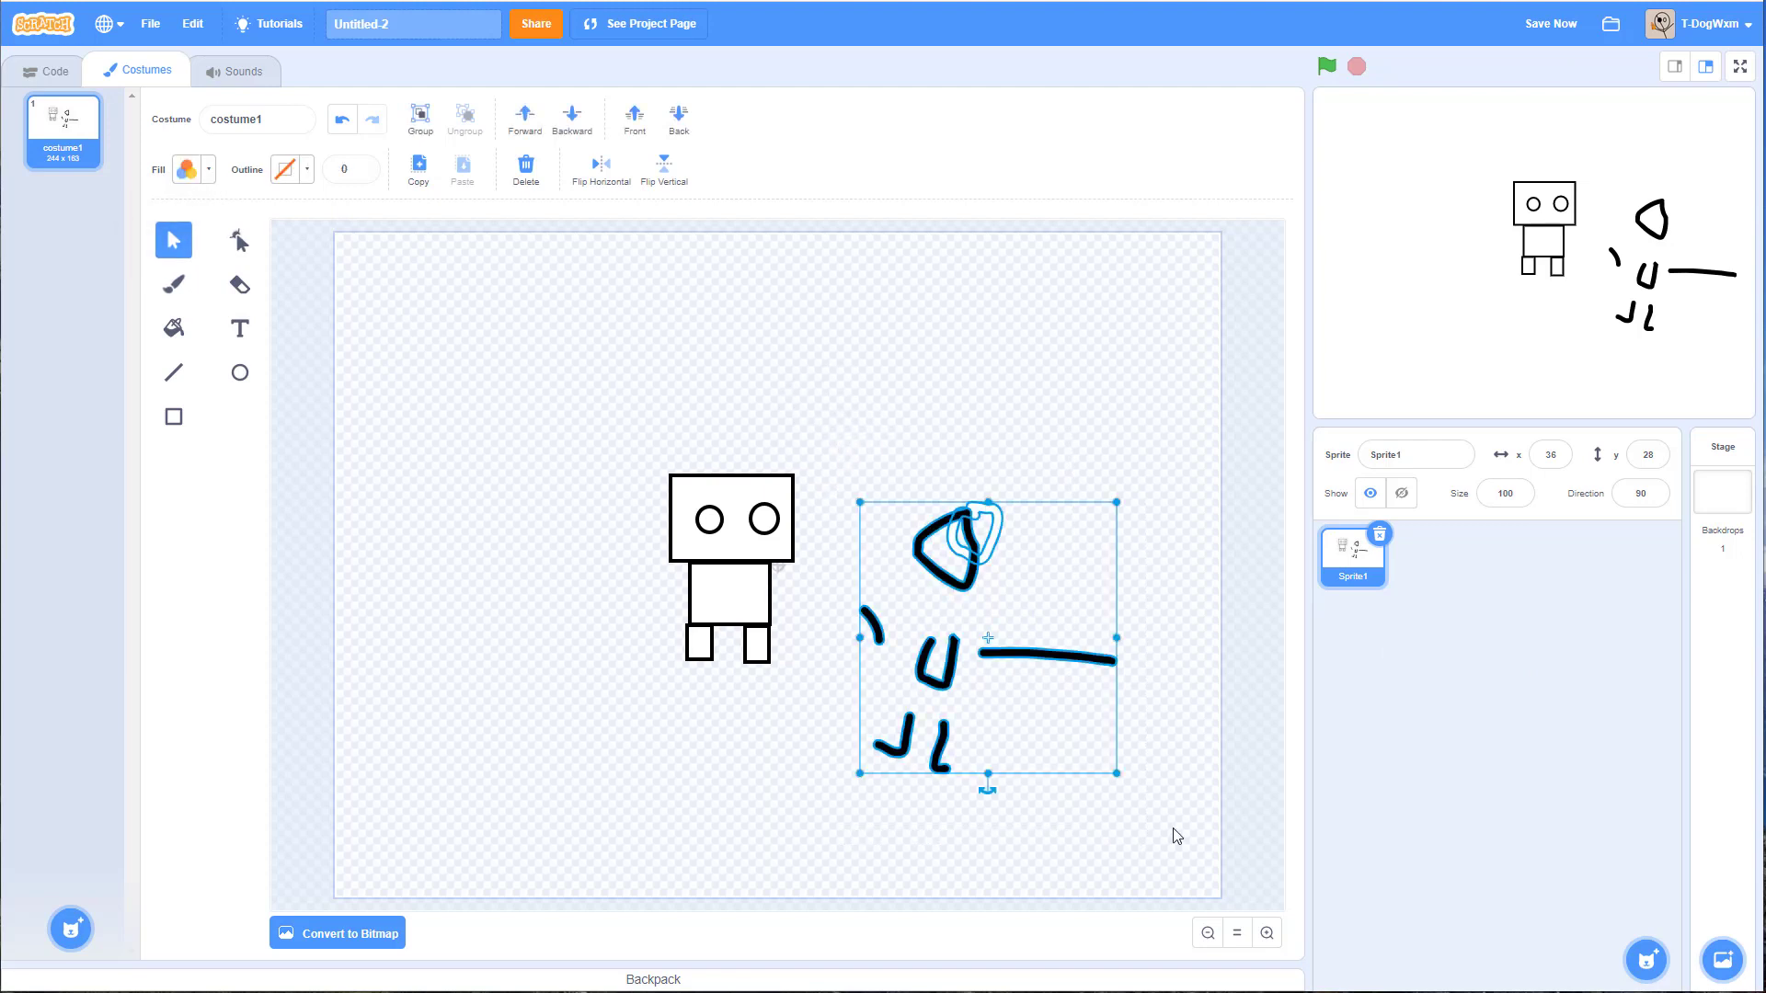
{"action": "key", "text": "BackSpace"}
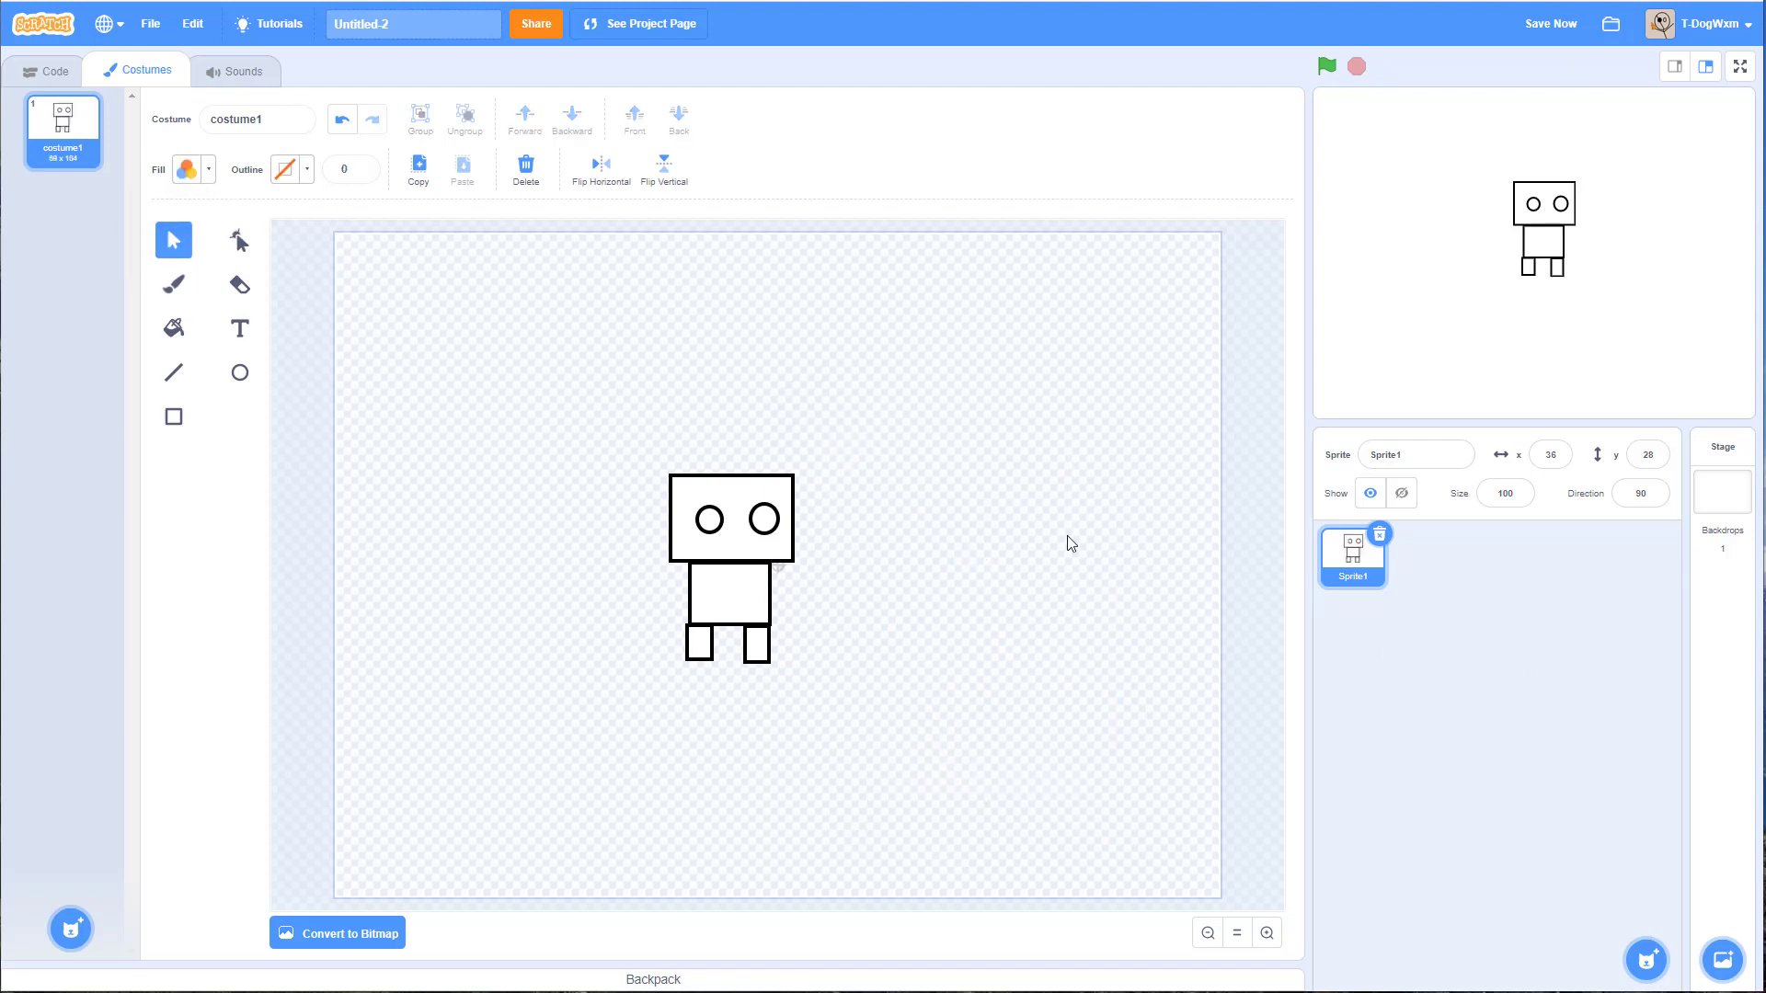
Step: Fill the character's body with light blue, using color 54, saturation 60 and brightness 100
{"action": "left_click", "coordinate": [173, 328]}
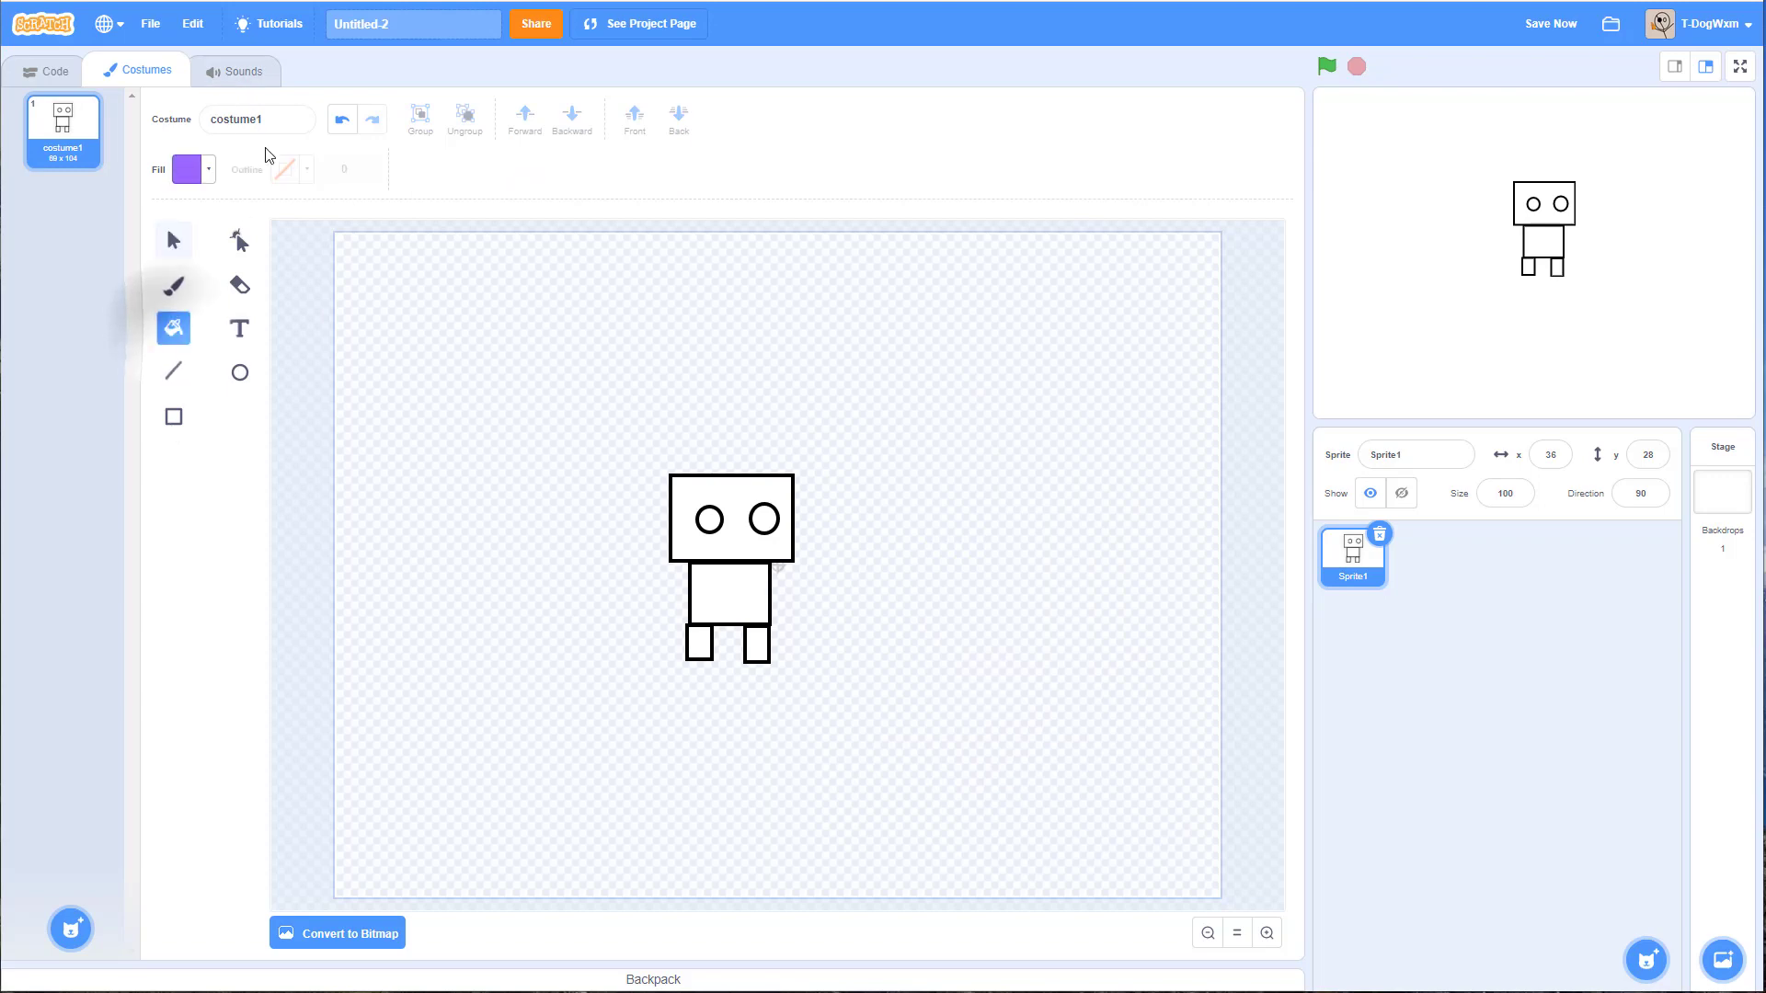
{"action": "left_click", "coordinate": [188, 169]}
{"action": "left_click_drag", "start_coordinate": [214, 273], "coordinate": [196, 281]}
{"action": "left_click", "coordinate": [744, 577]}
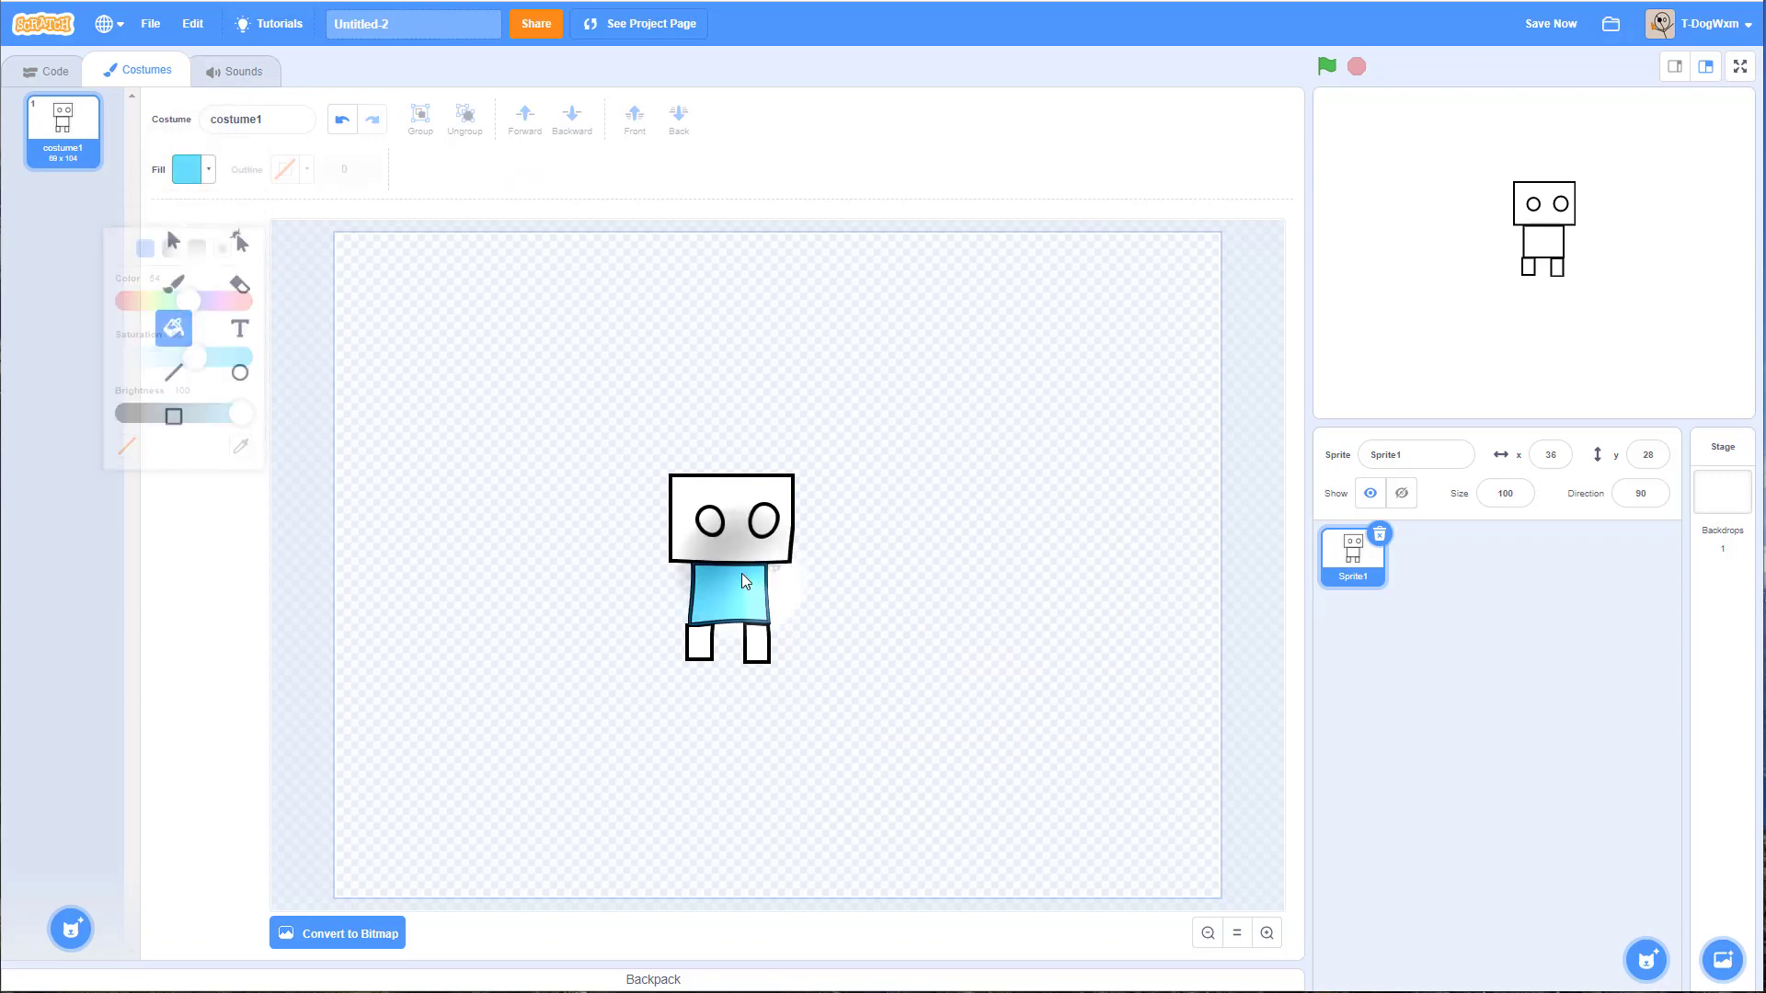
Step: Fill both of the character's feet with black by setting the fill's brightness to 0
{"action": "left_click", "coordinate": [195, 170]}
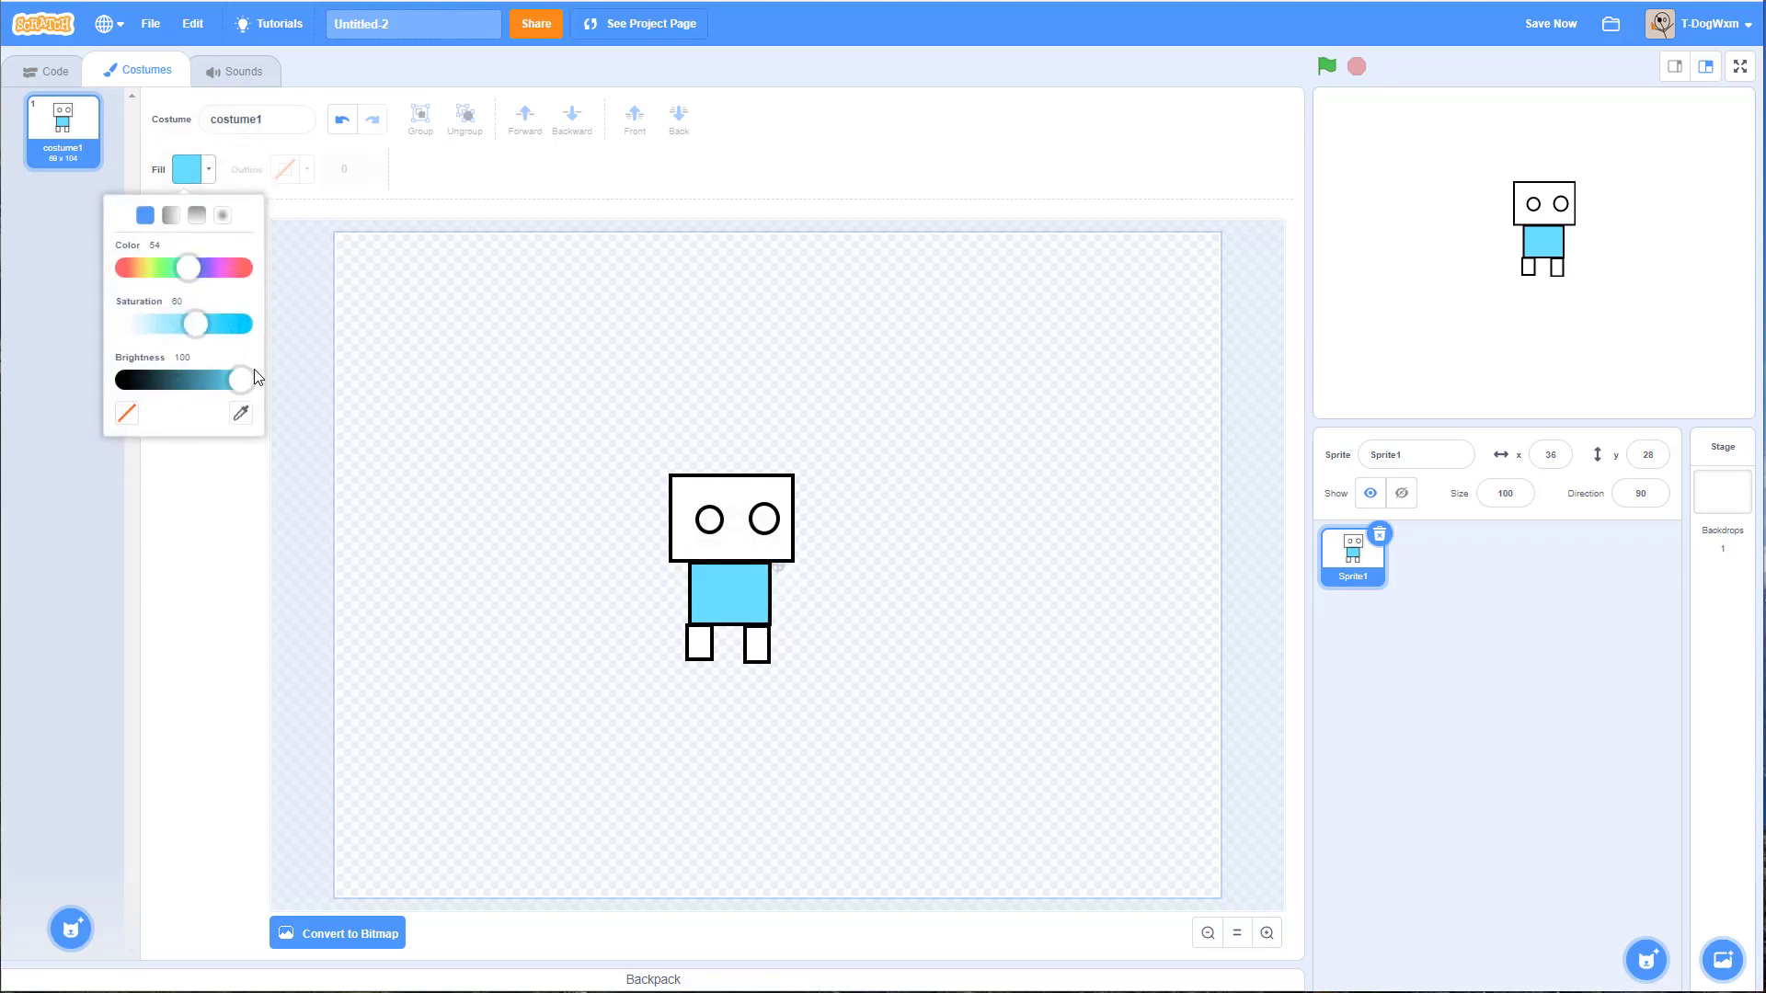
{"action": "left_click", "coordinate": [239, 383]}
{"action": "left_click_drag", "start_coordinate": [239, 382], "coordinate": [119, 382]}
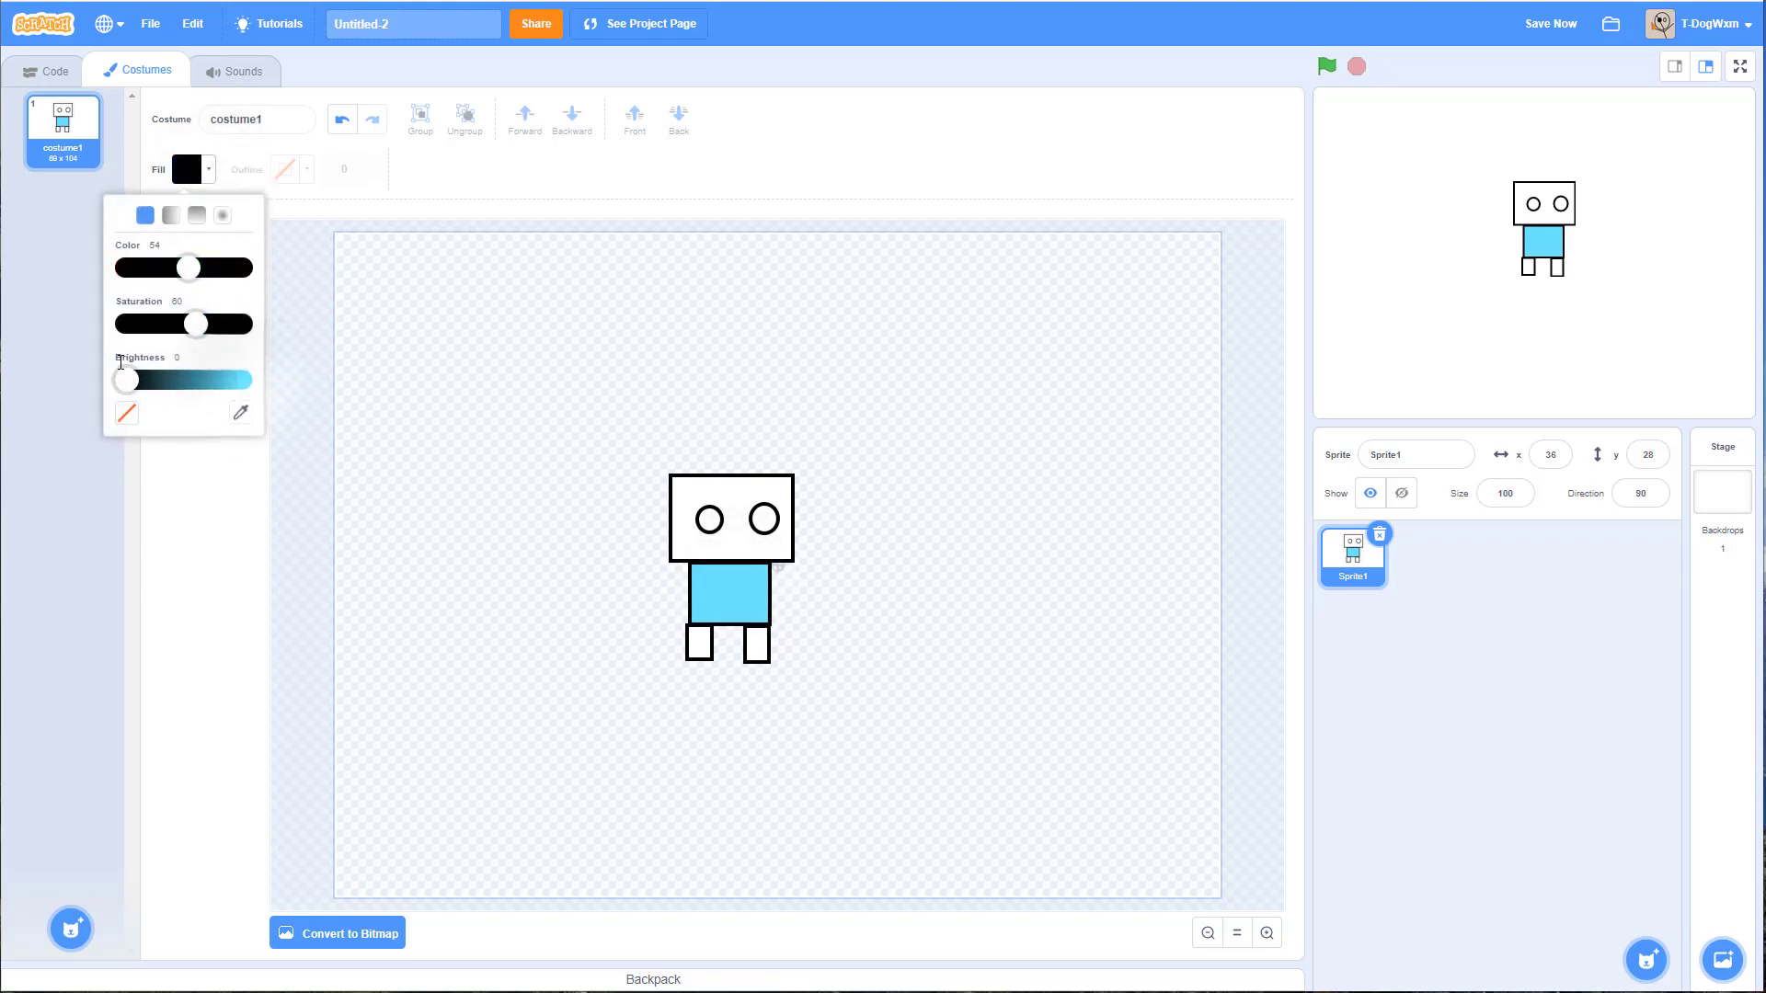
{"action": "left_click", "coordinate": [699, 642]}
{"action": "left_click", "coordinate": [756, 644]}
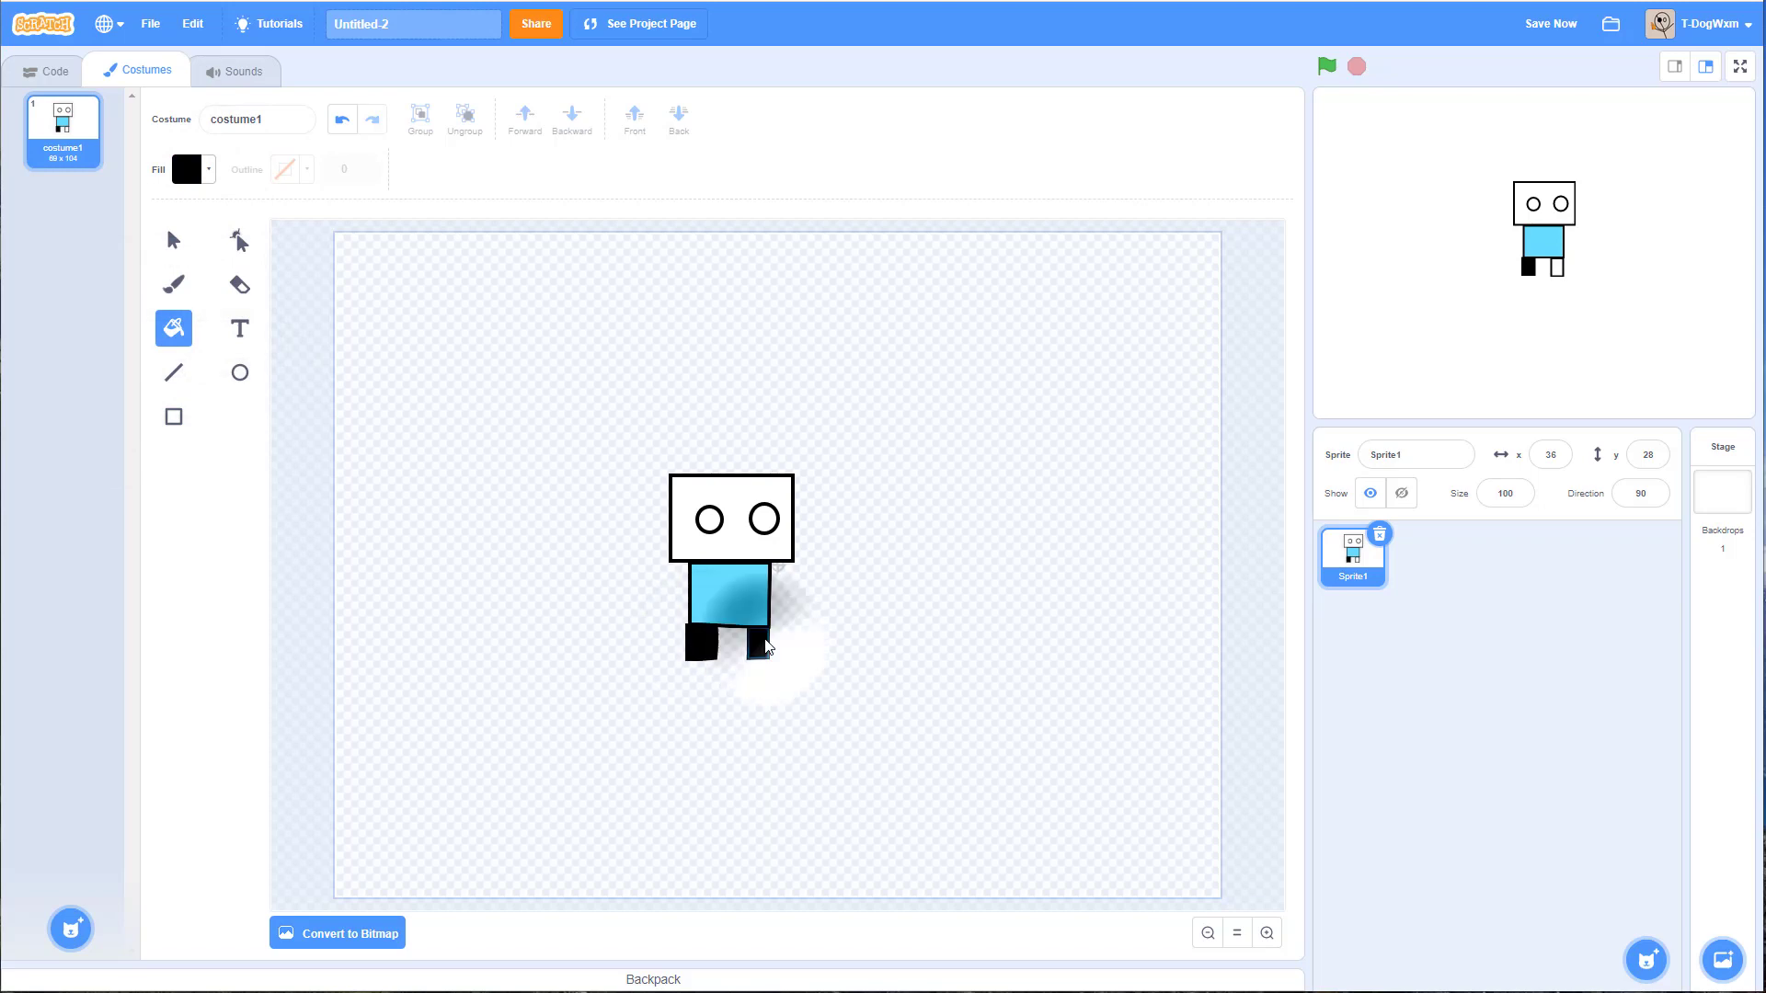
Step: Draw a thin black rectangle without outline between the feet, directly under the body, to join them
{"action": "left_click", "coordinate": [174, 416]}
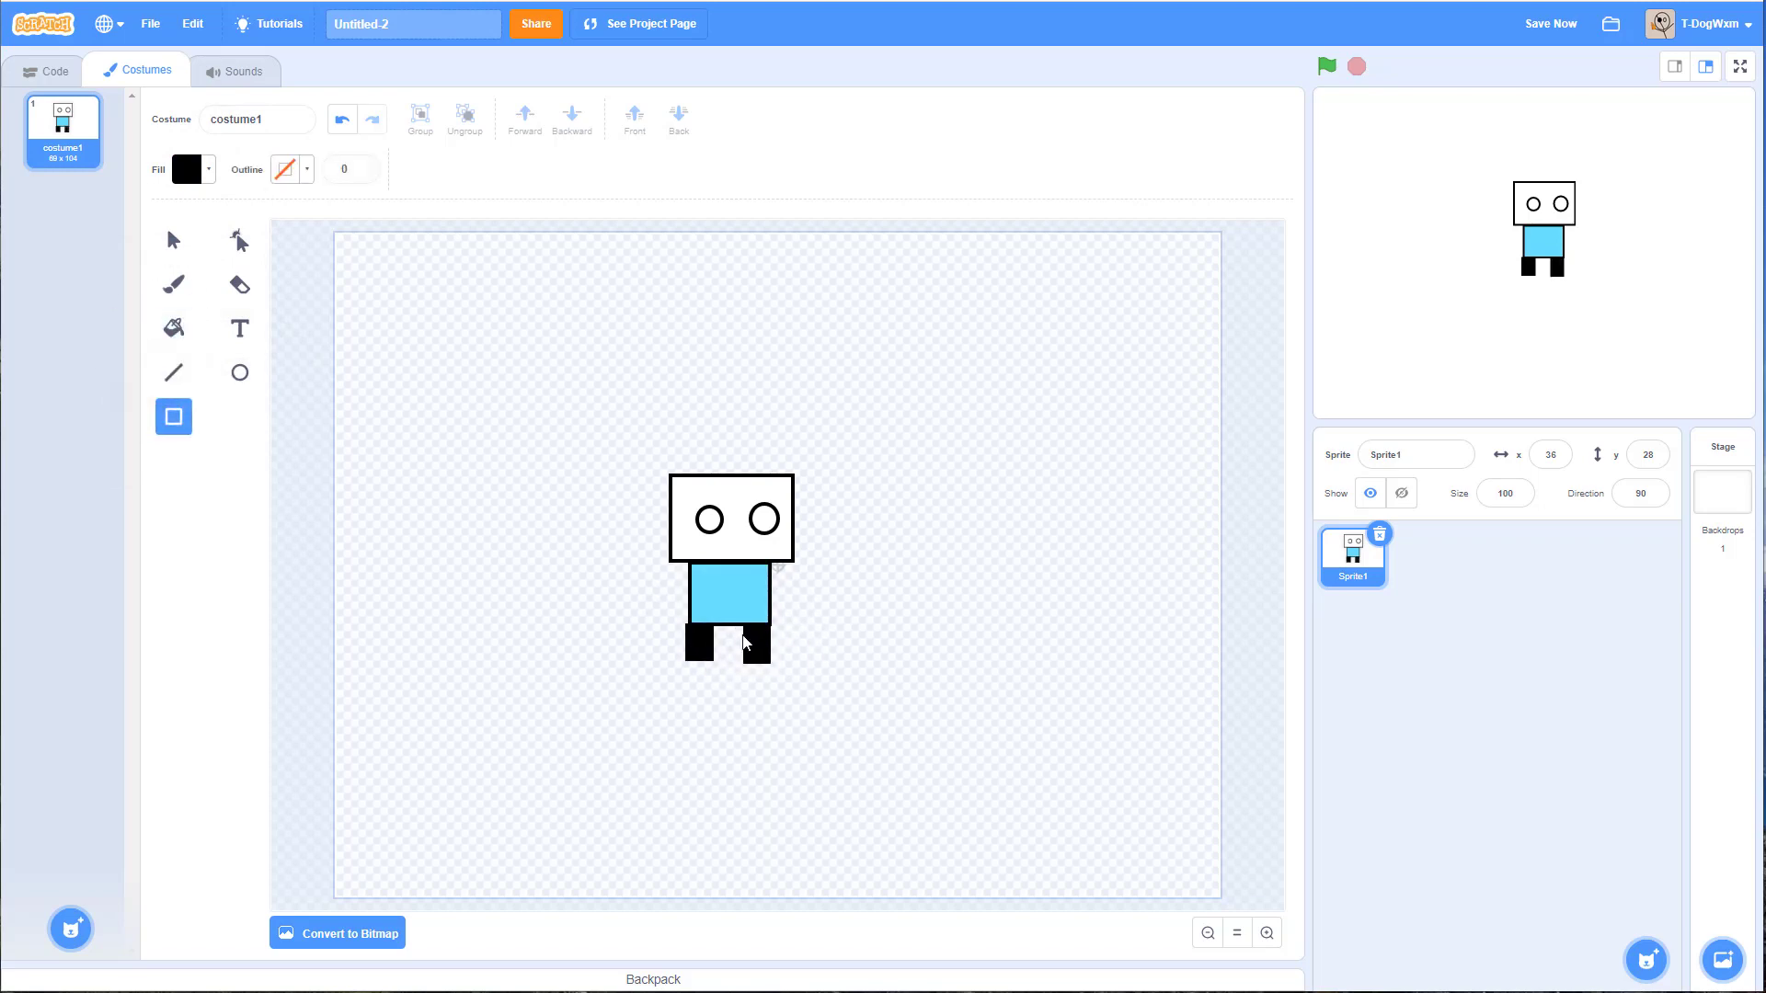
{"action": "left_click_drag", "start_coordinate": [709, 631], "coordinate": [746, 630]}
{"action": "left_click", "coordinate": [303, 508]}
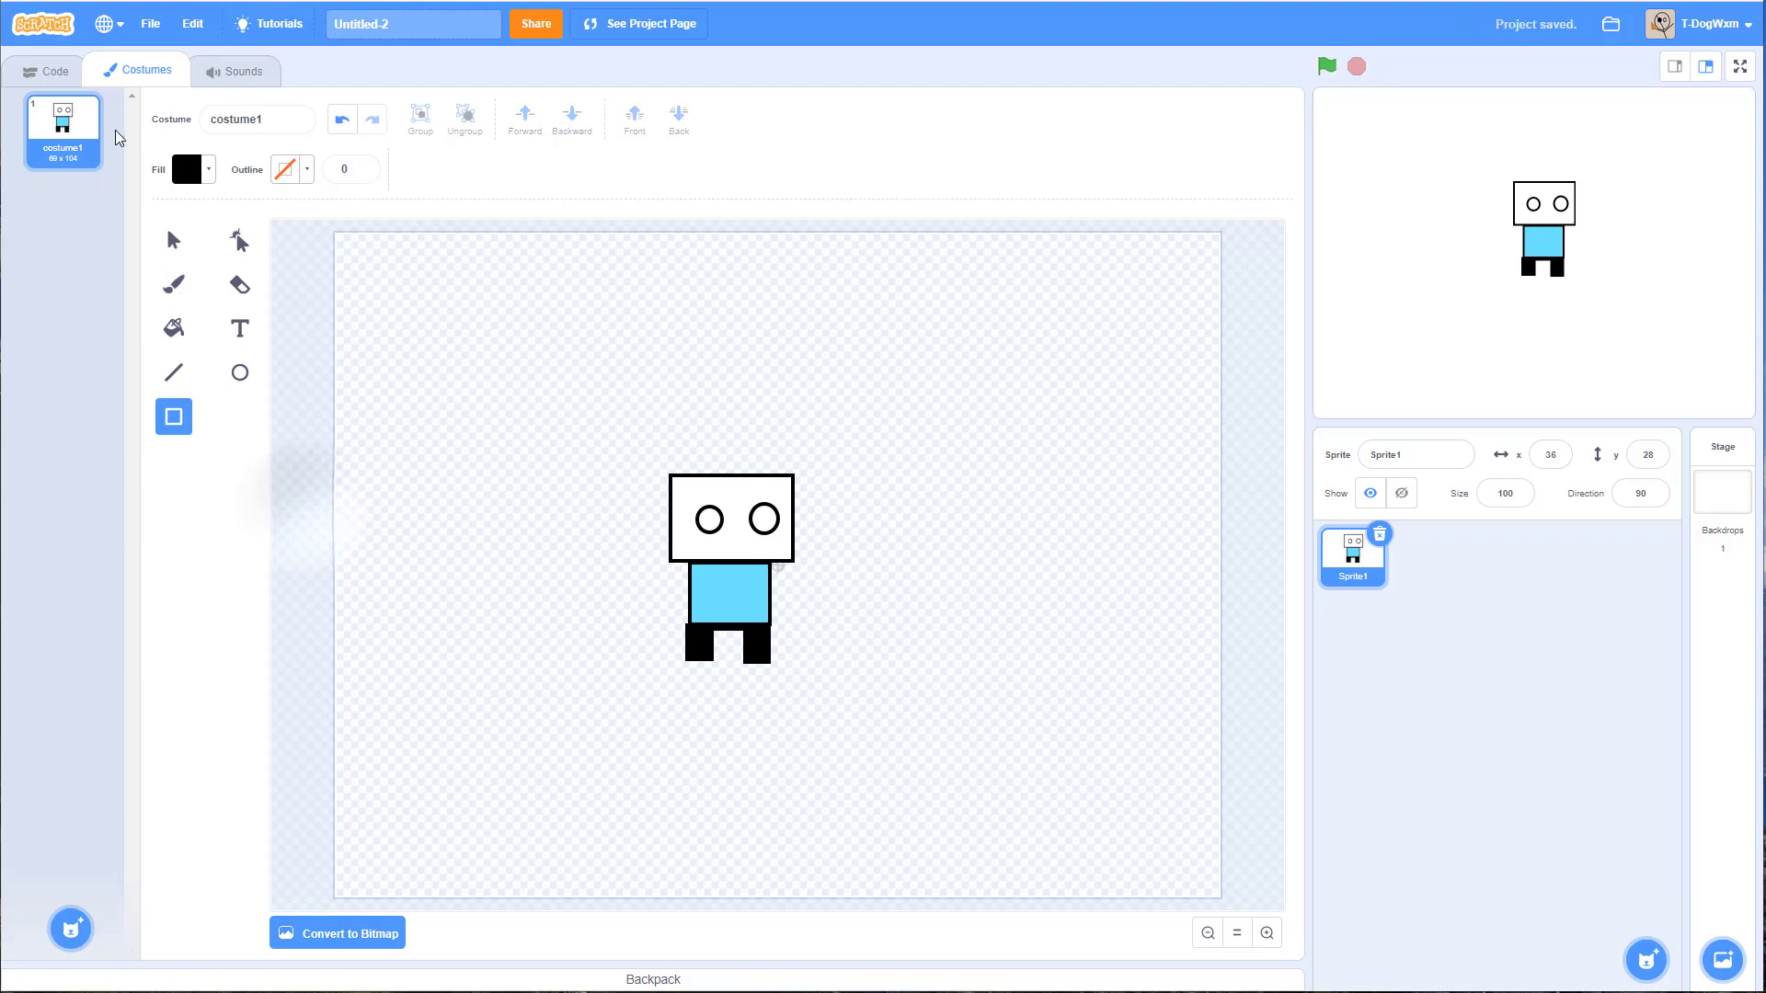
Step: Draw a small light grey square without outline, color 0 and saturation 0, in the upper-left corner of the character's head
{"action": "left_click", "coordinate": [175, 242]}
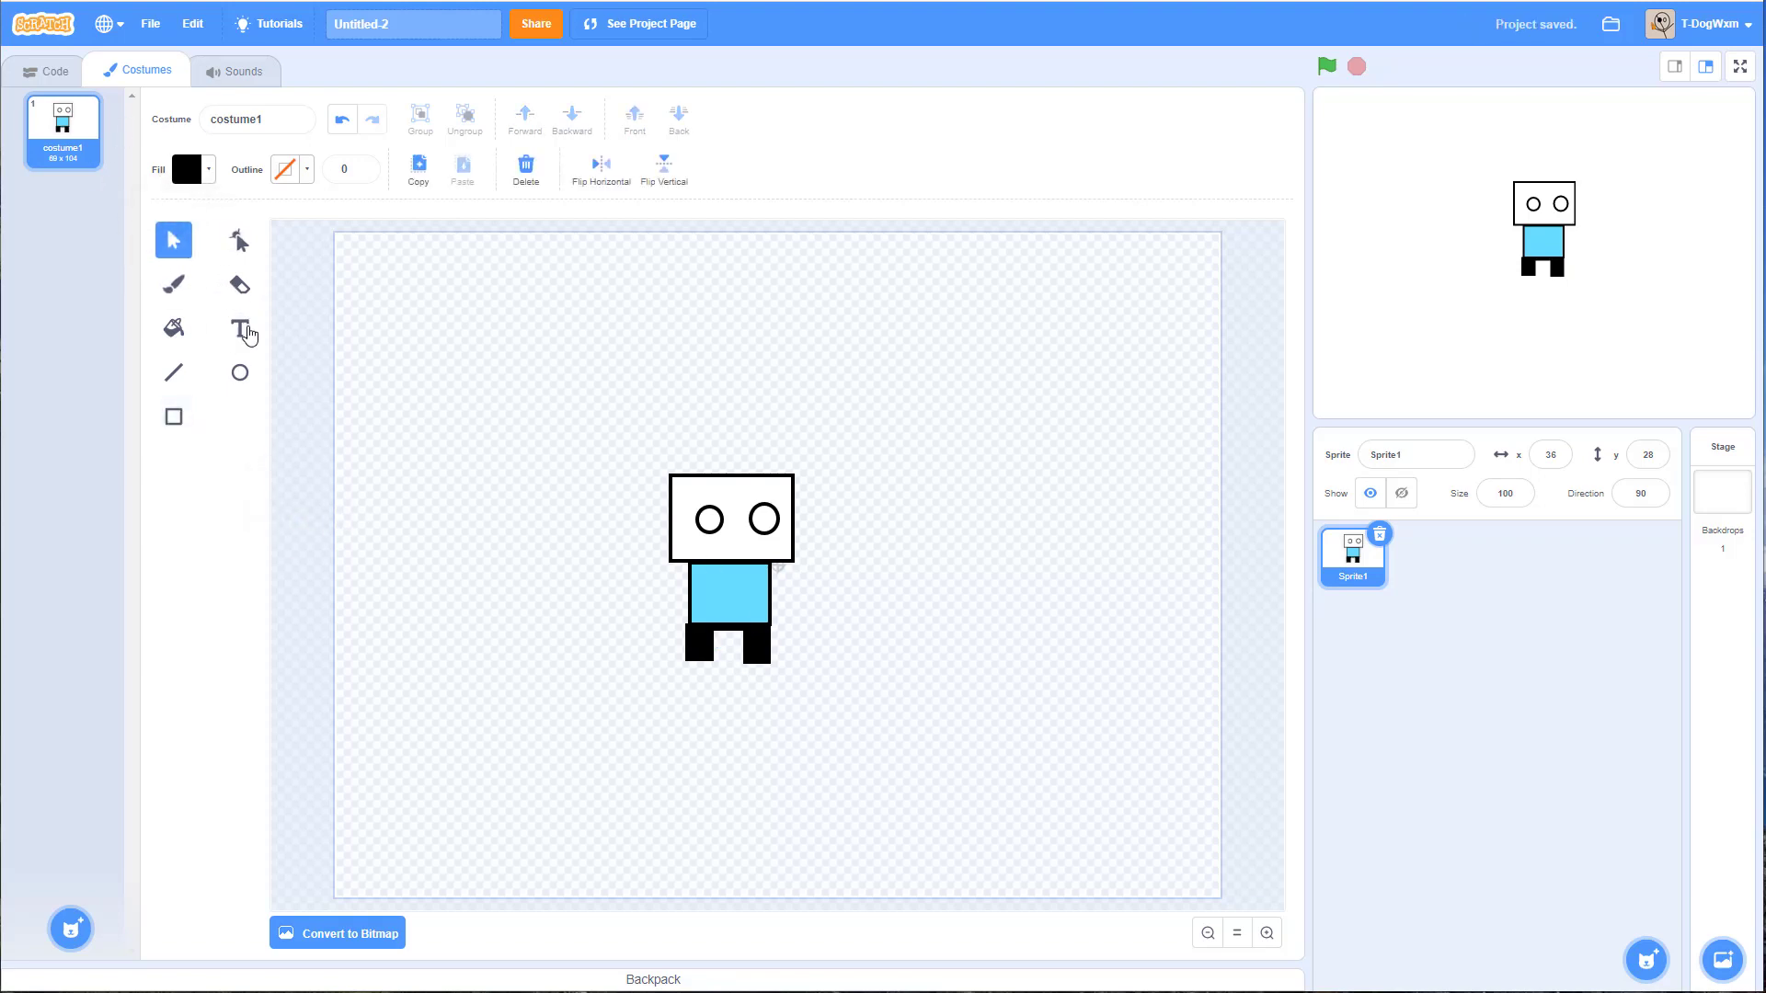
{"action": "left_click", "coordinate": [238, 369]}
{"action": "left_click", "coordinate": [174, 417]}
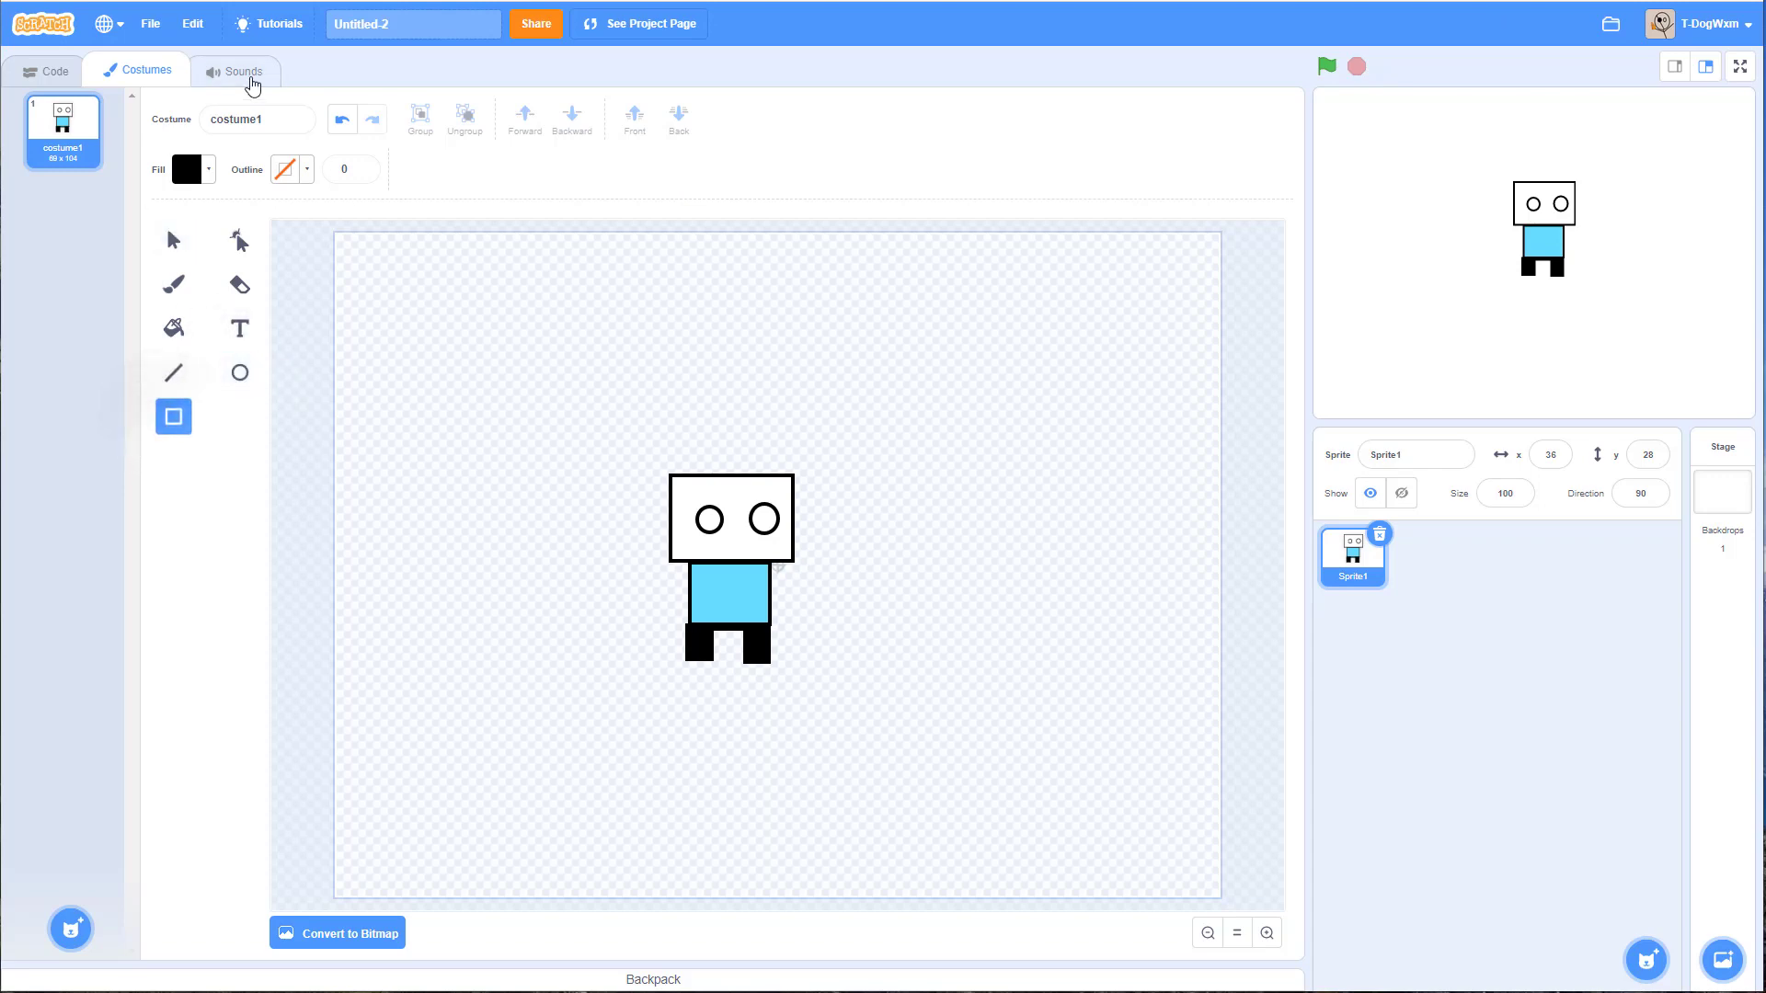
{"action": "left_click", "coordinate": [195, 179]}
{"action": "left_click_drag", "start_coordinate": [244, 321], "coordinate": [46, 341]}
{"action": "left_click", "coordinate": [151, 380]}
{"action": "left_click_drag", "start_coordinate": [152, 384], "coordinate": [226, 401]}
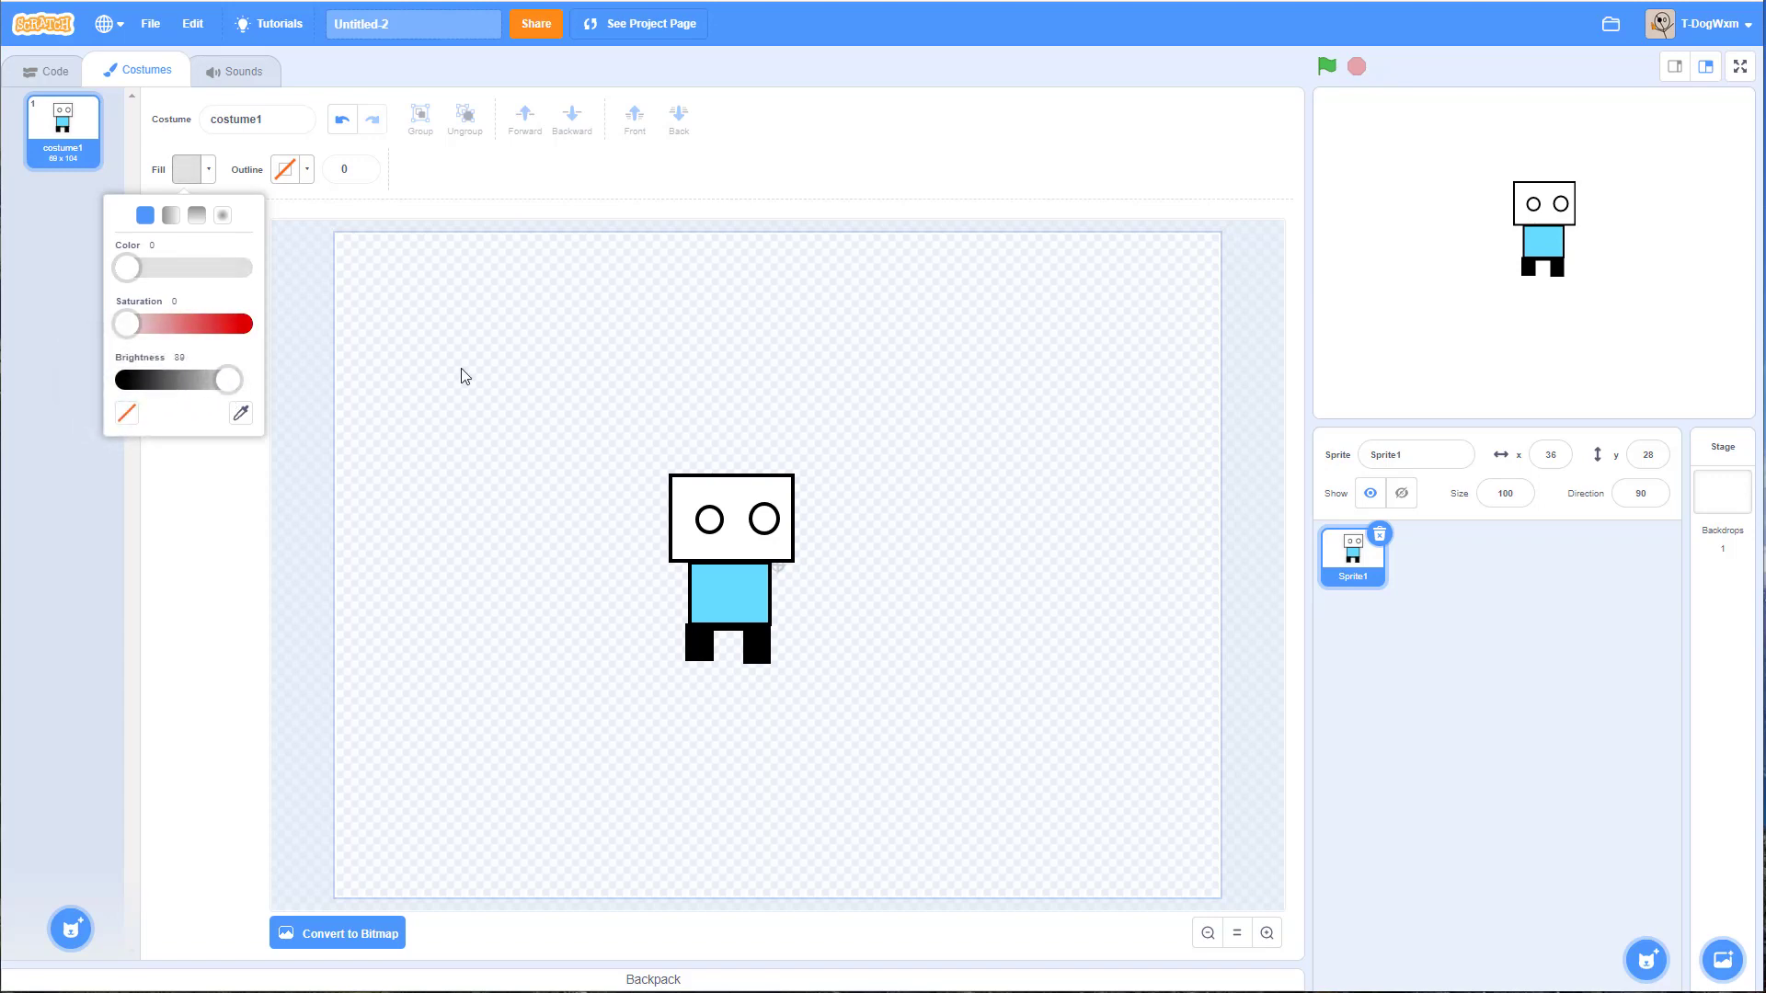
{"action": "left_click", "coordinate": [690, 487]}
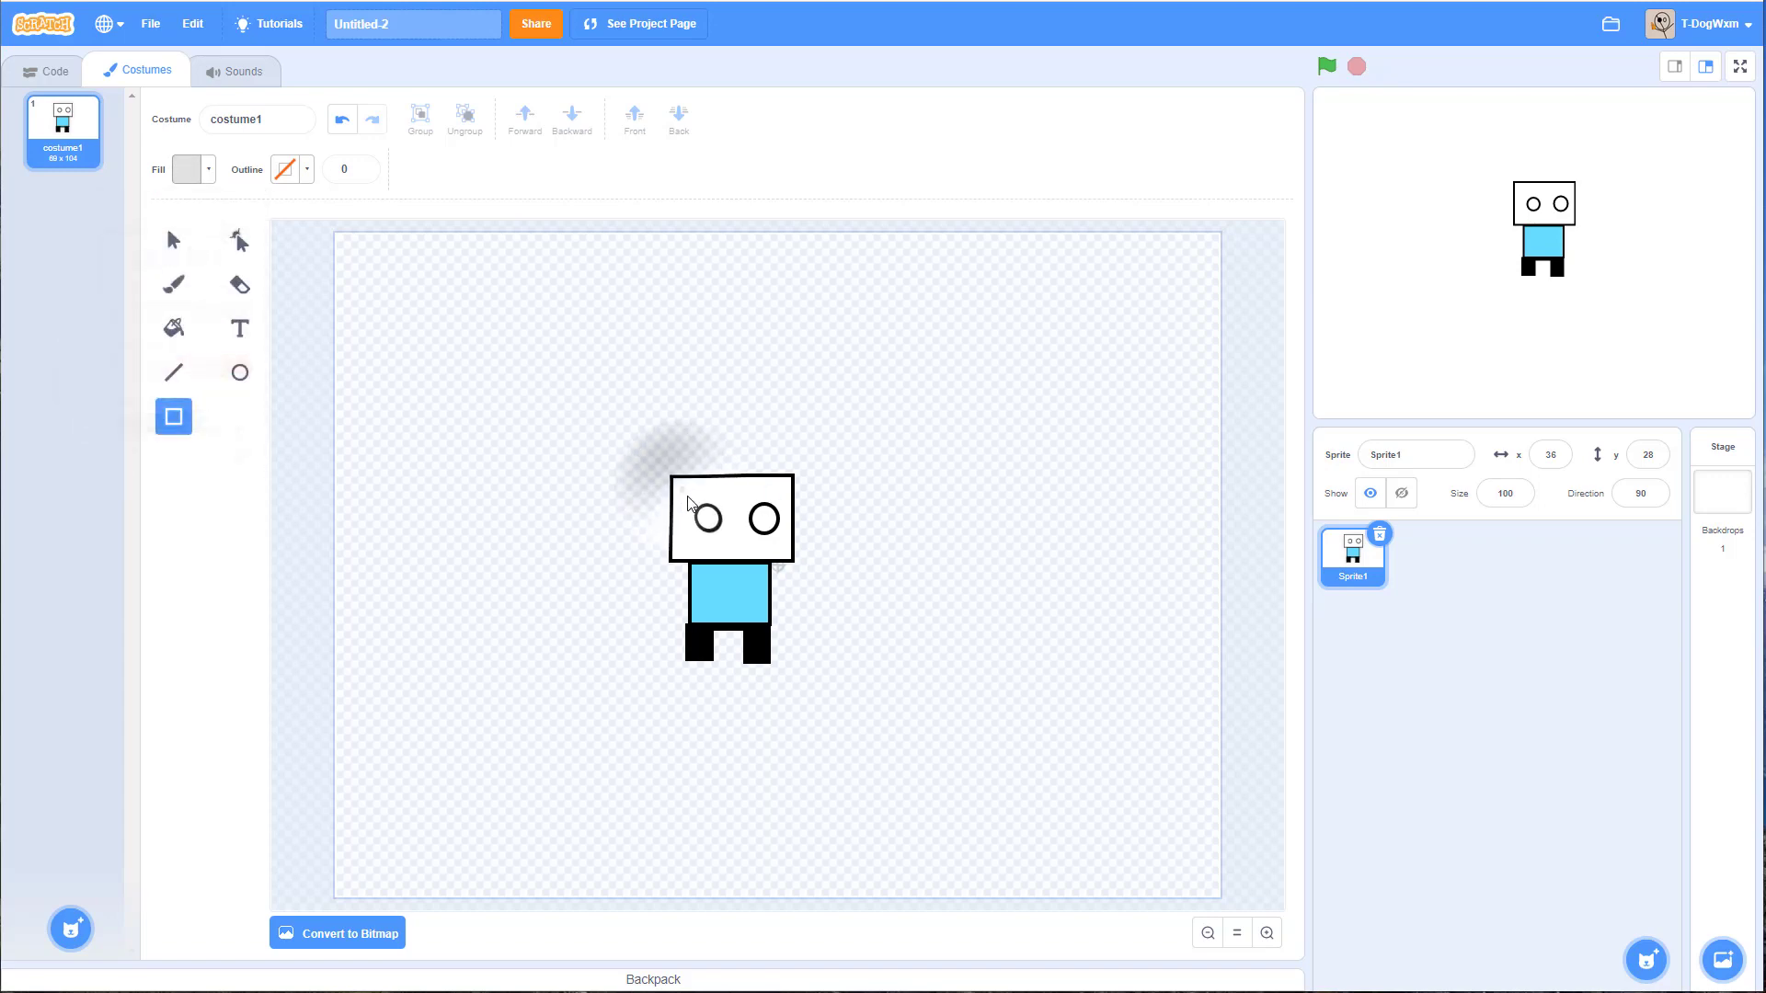
{"action": "left_click_drag", "start_coordinate": [681, 488], "coordinate": [750, 556]}
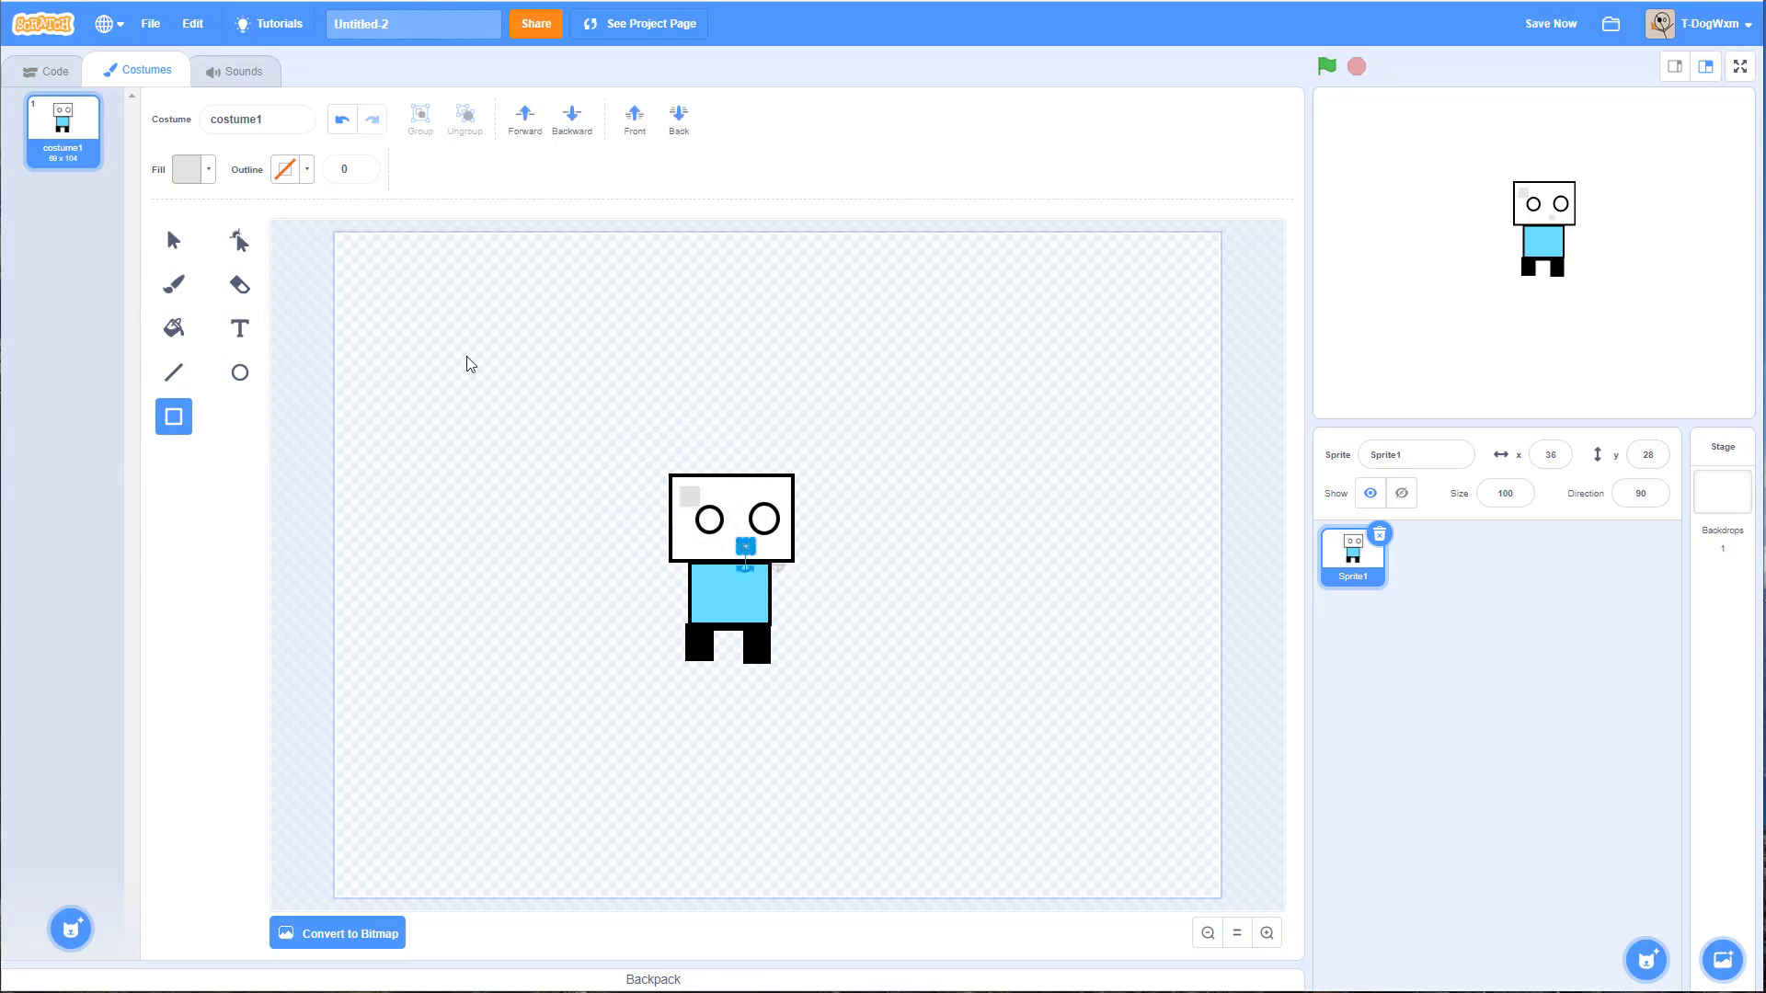
{"action": "left_click", "coordinate": [173, 240]}
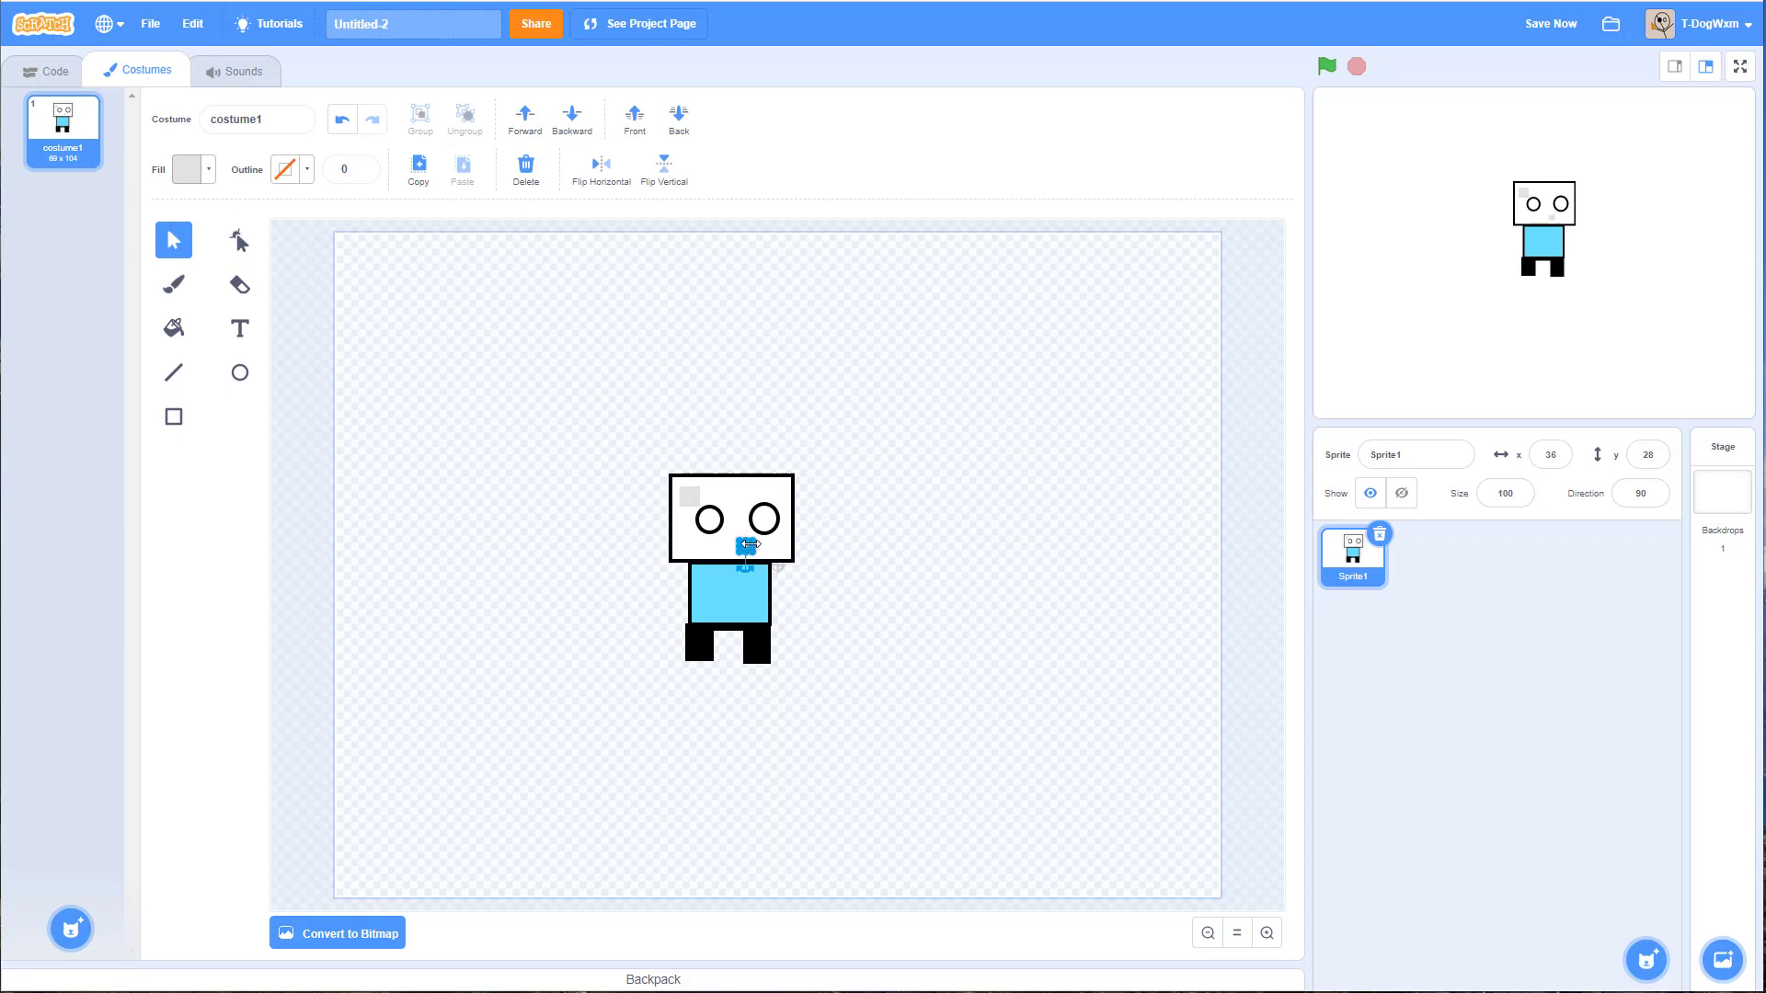
{"action": "left_click", "coordinate": [395, 246]}
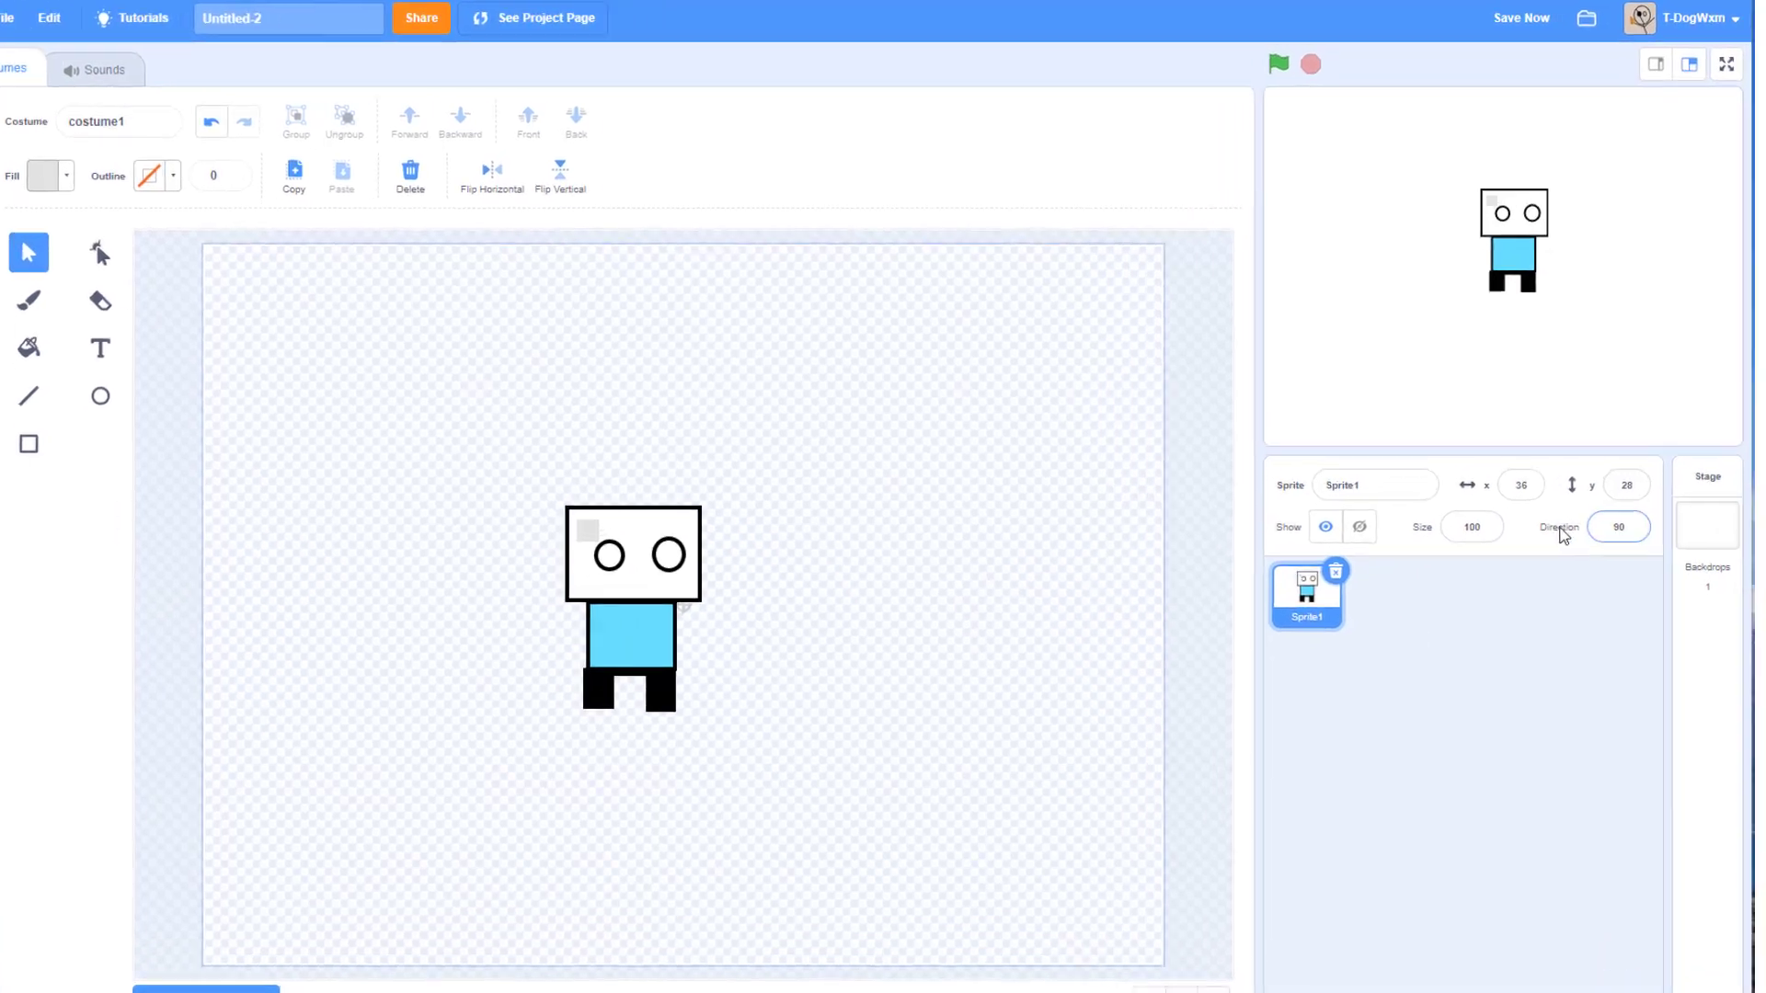
Step: Try the sprite on the stage at size 120 and at size 60
{"action": "left_click", "coordinate": [1456, 524]}
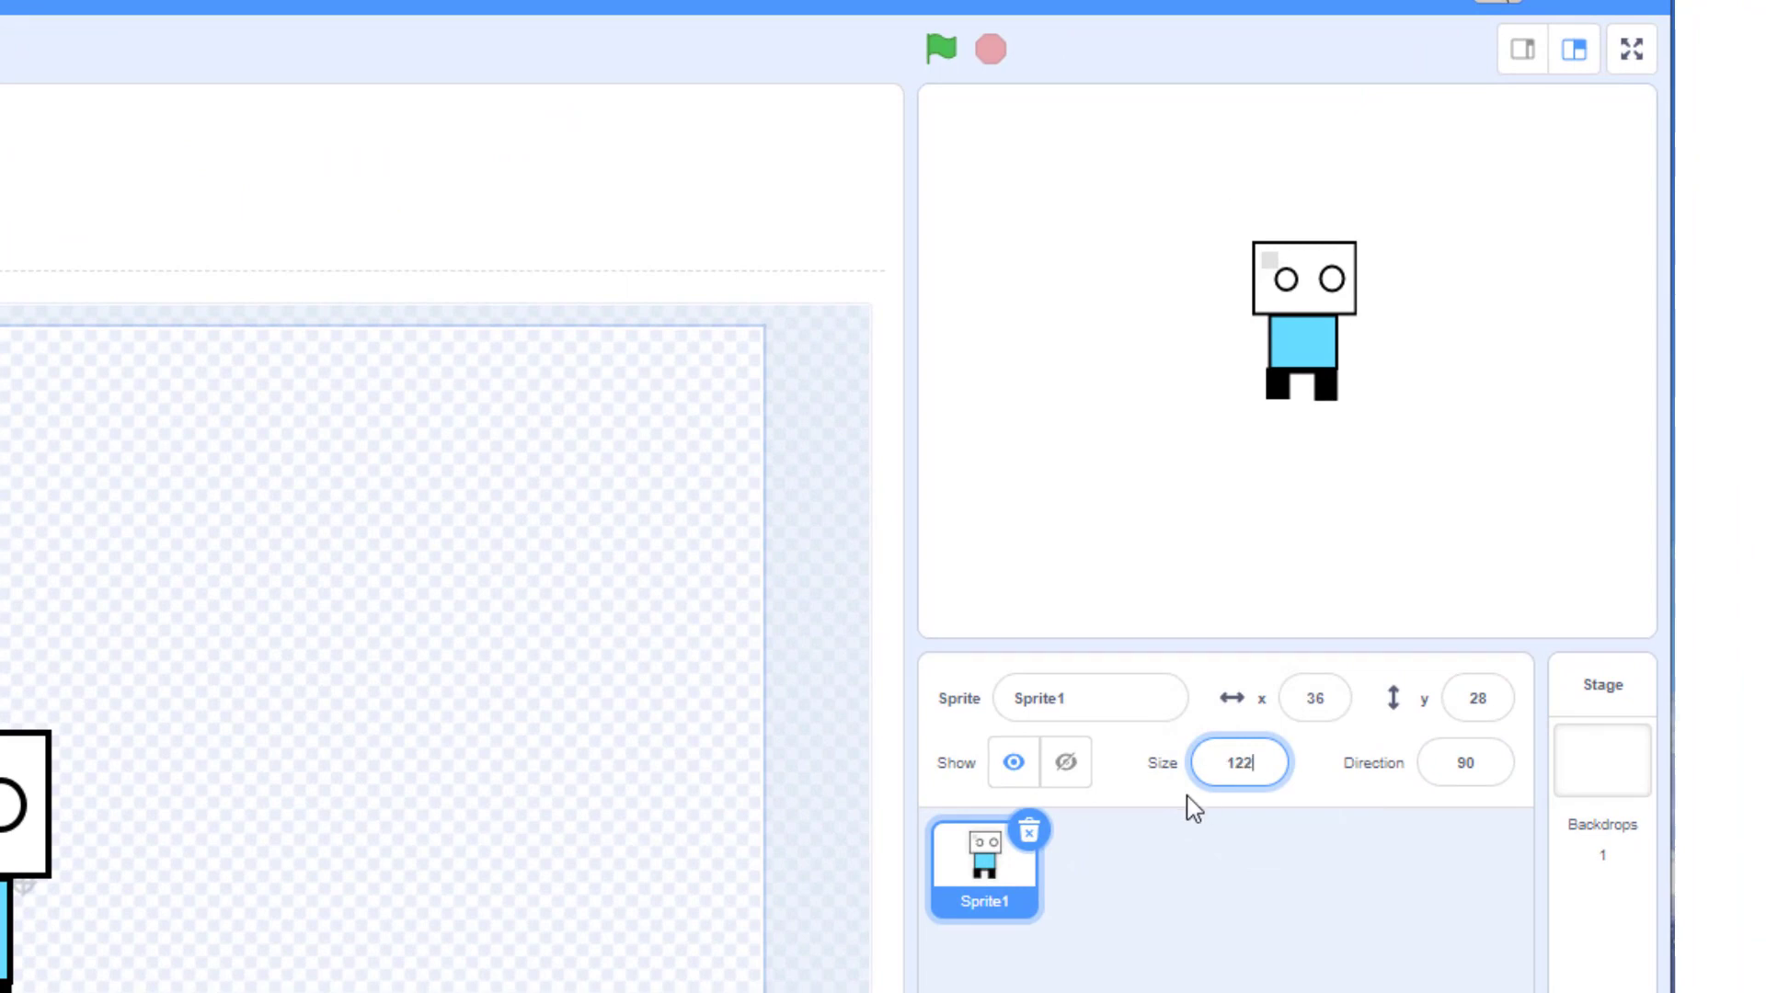
{"action": "type", "text": "120"}
{"action": "key", "text": "Return"}
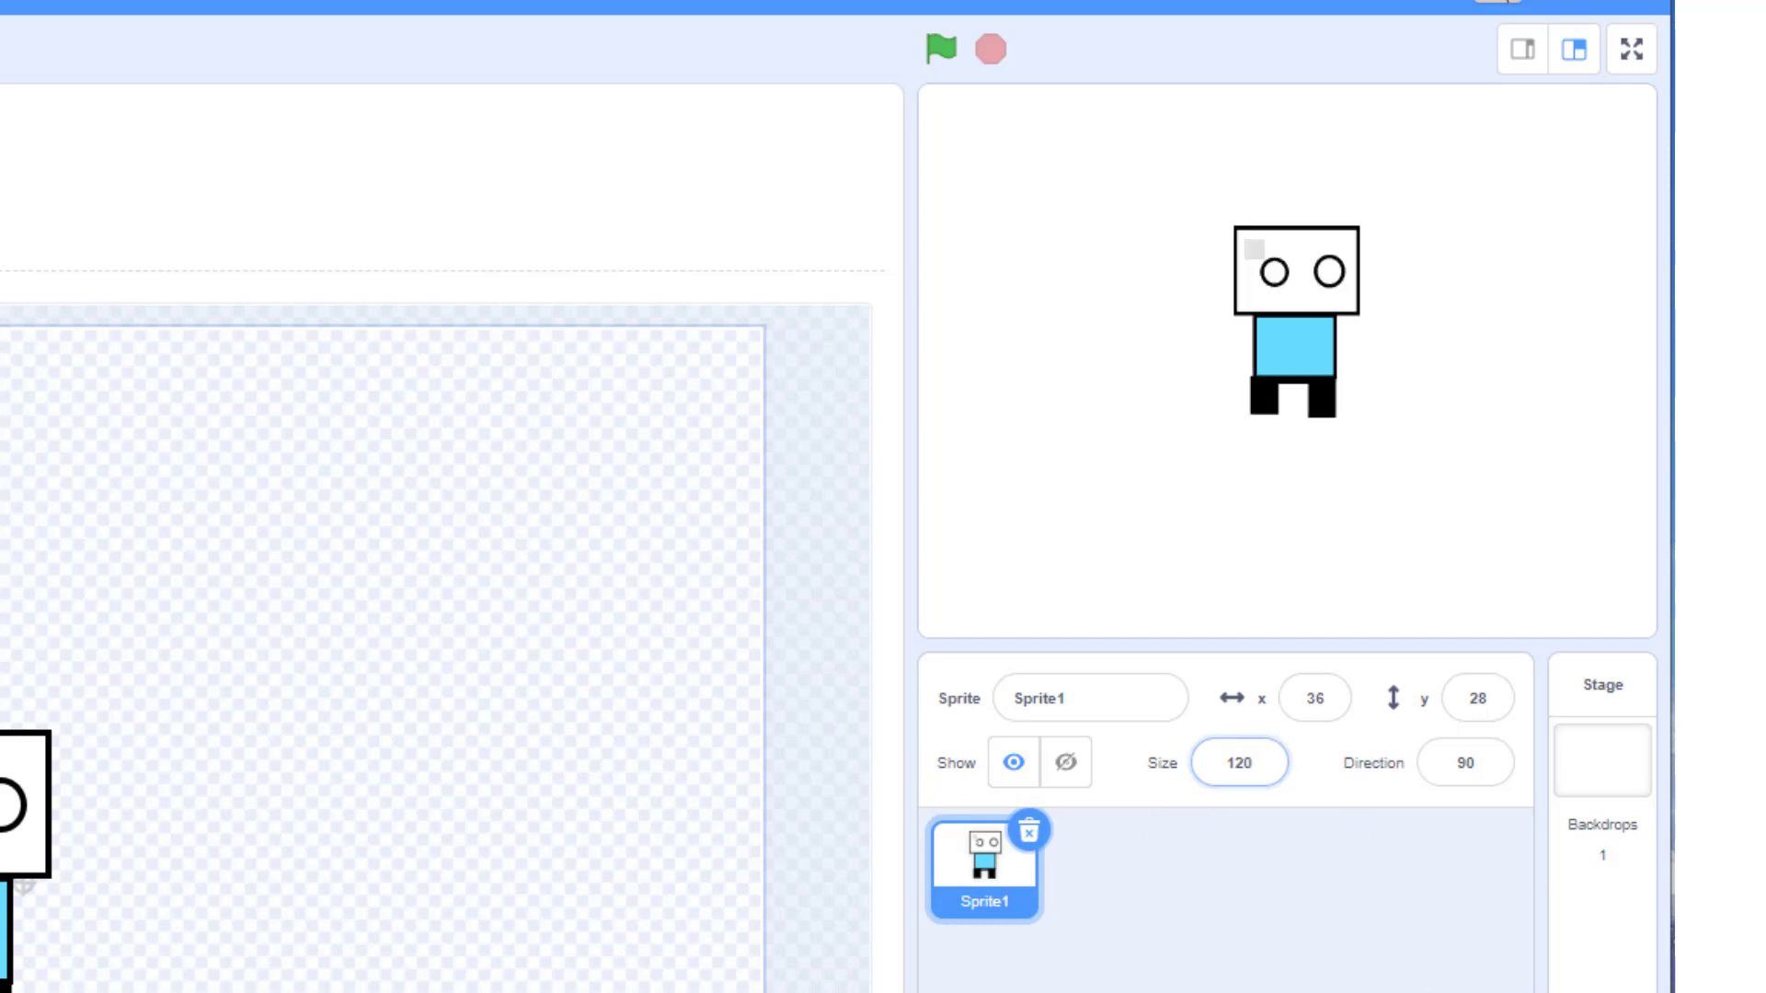
{"action": "left_click", "coordinate": [1253, 773]}
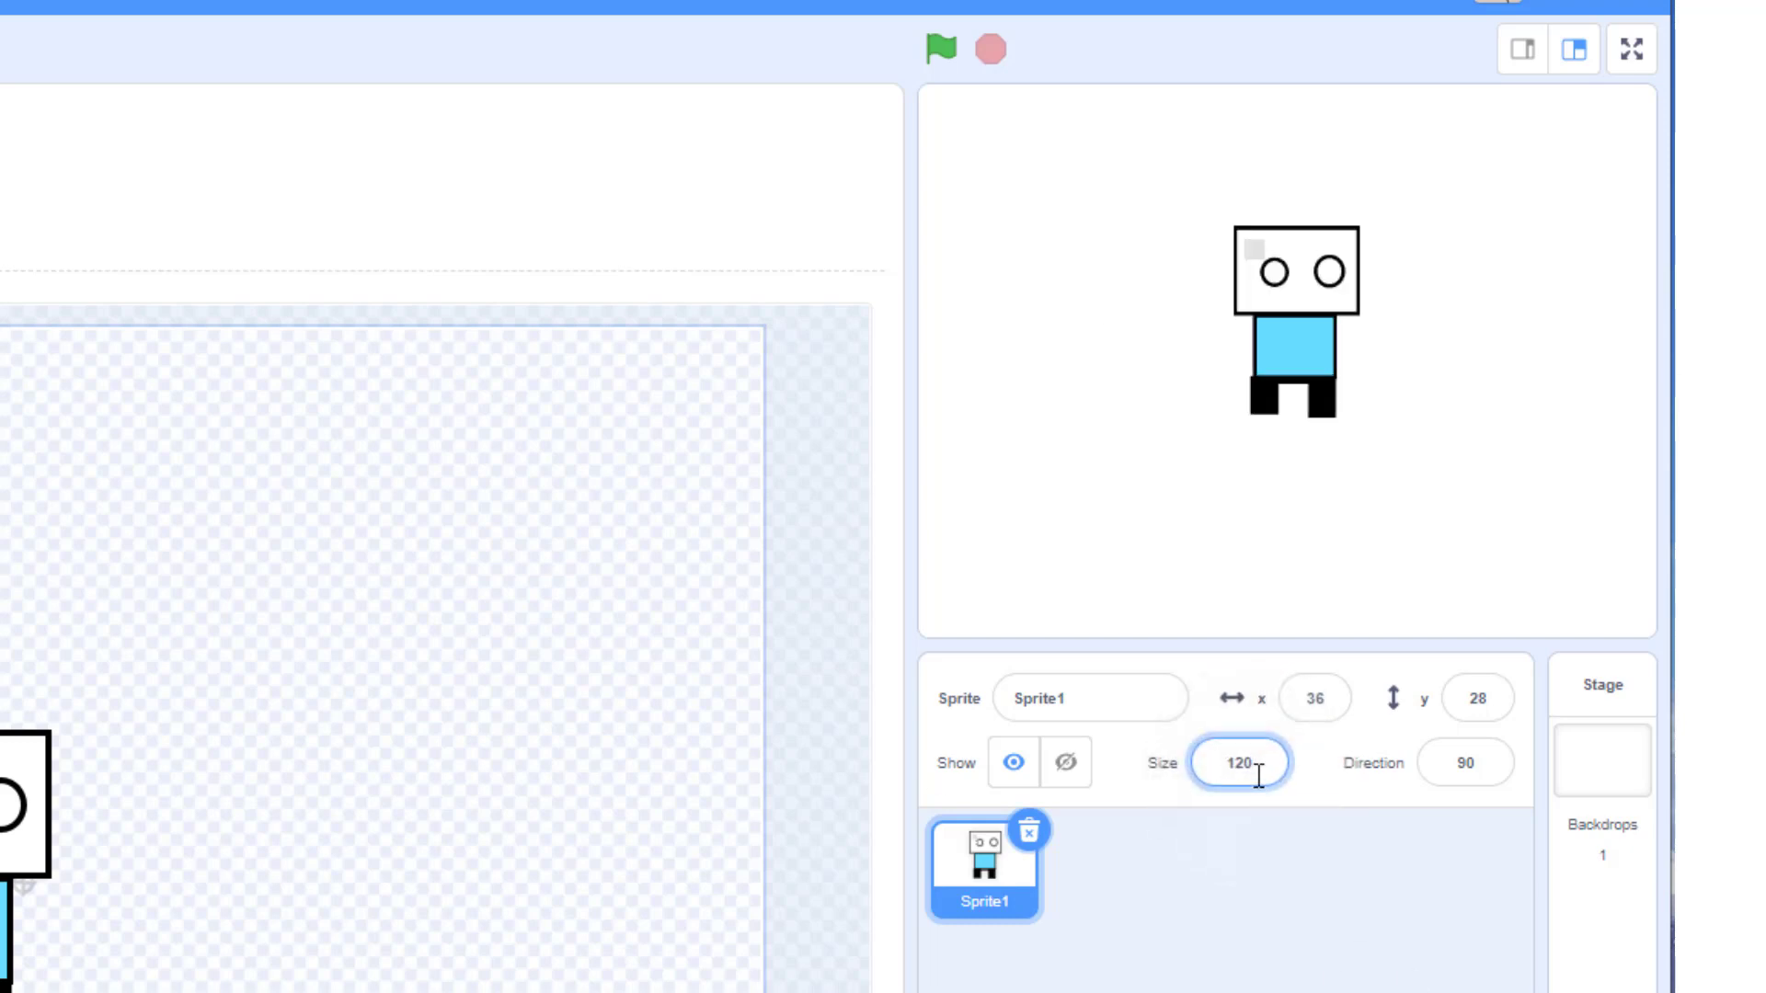
{"action": "left_click", "coordinate": [1334, 924]}
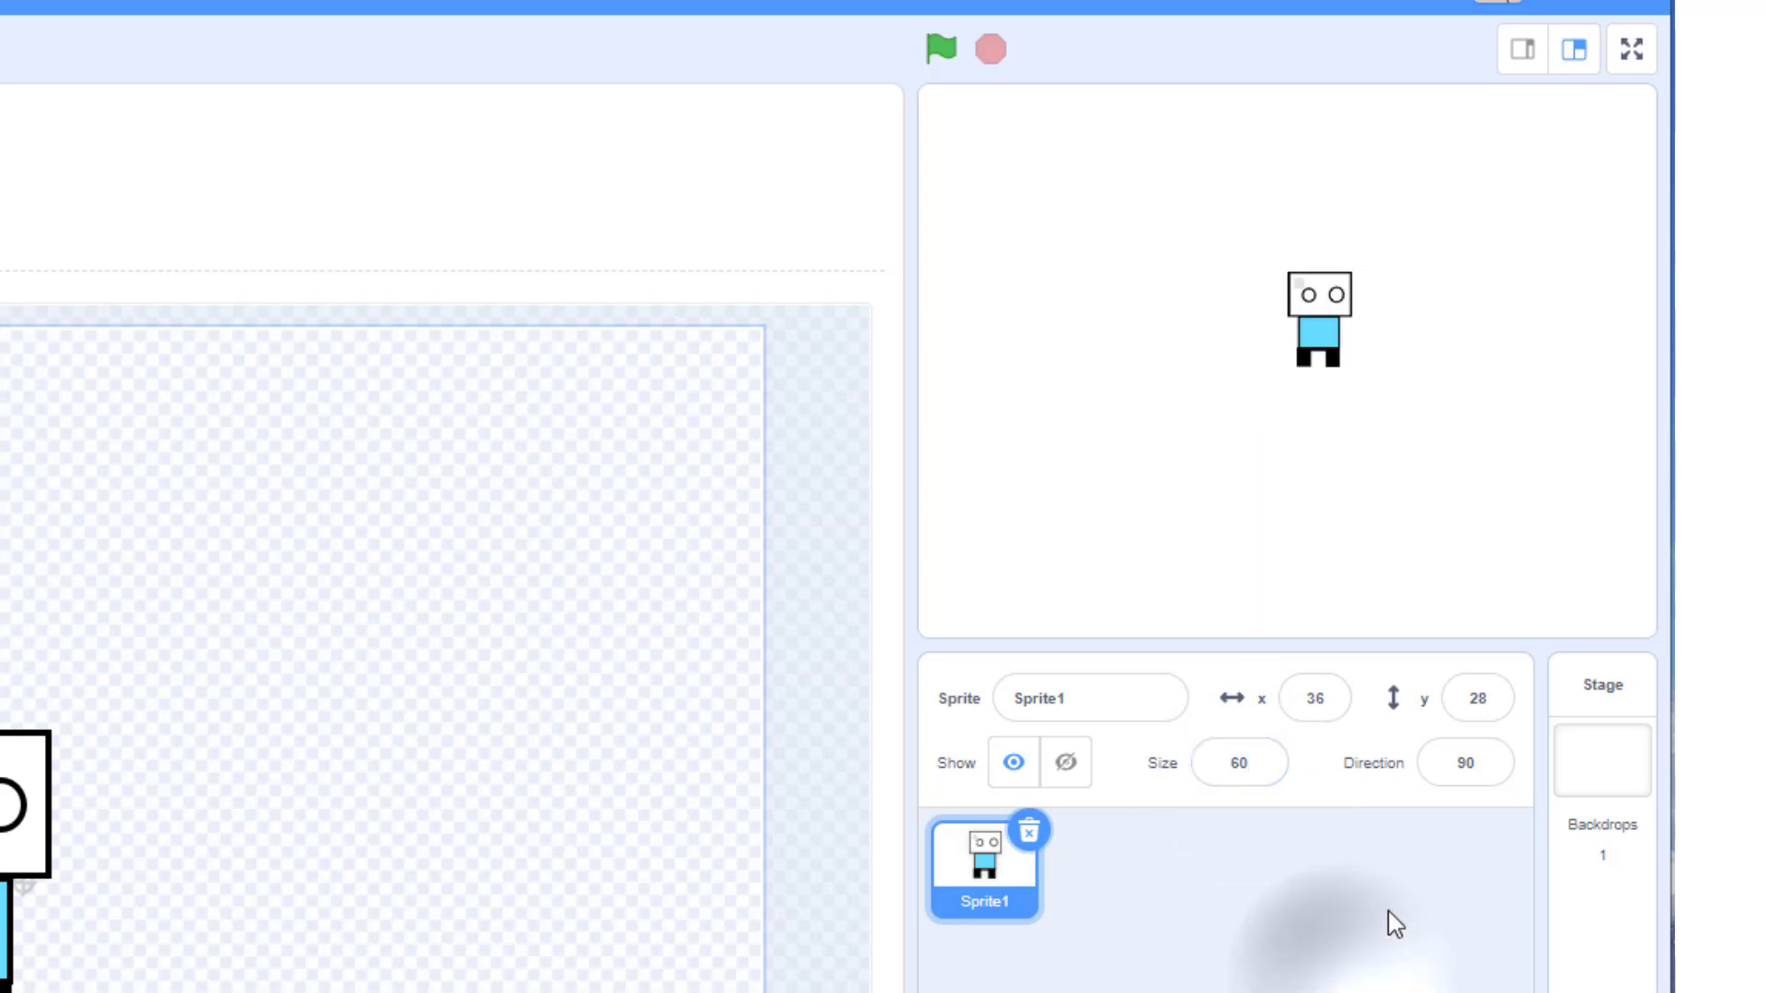
Step: Set the sprite's size to 120
{"action": "left_click", "coordinate": [1267, 758]}
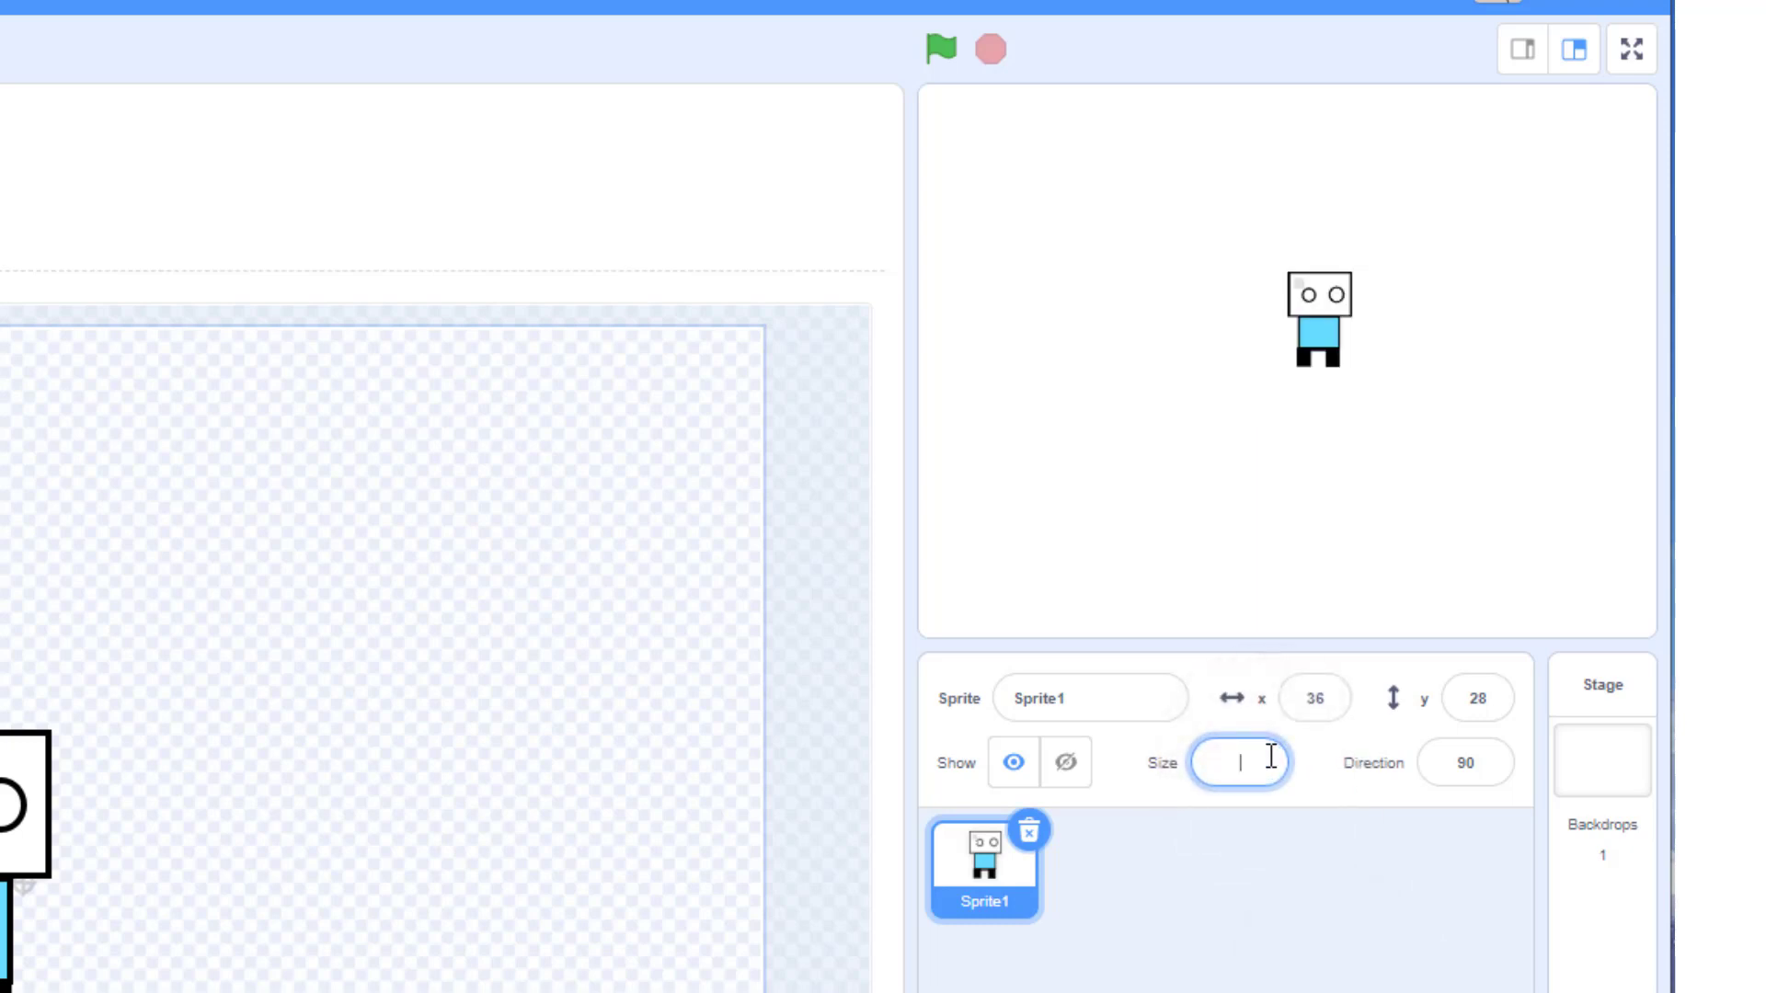
{"action": "type", "text": "120"}
{"action": "key", "text": "Return"}
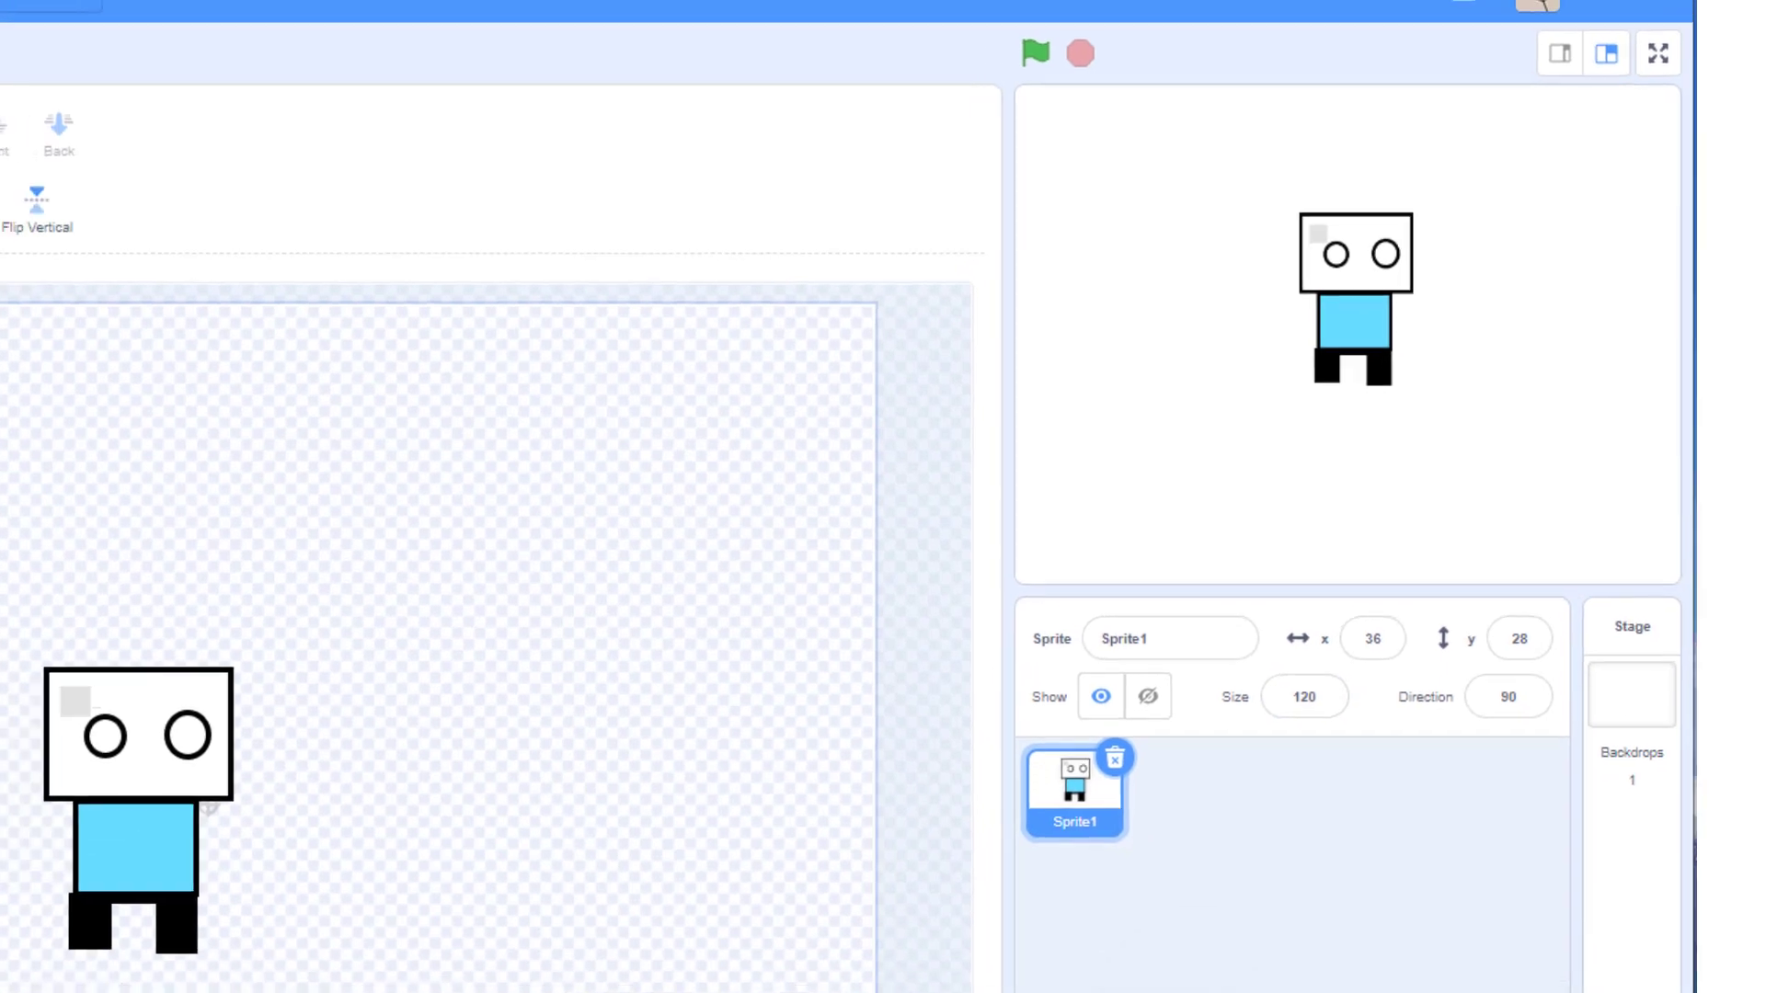
Step: Select the whole character in the costume and enlarge it proportionally toward the upper right
{"action": "left_click_drag", "start_coordinate": [202, 421], "coordinate": [603, 793]}
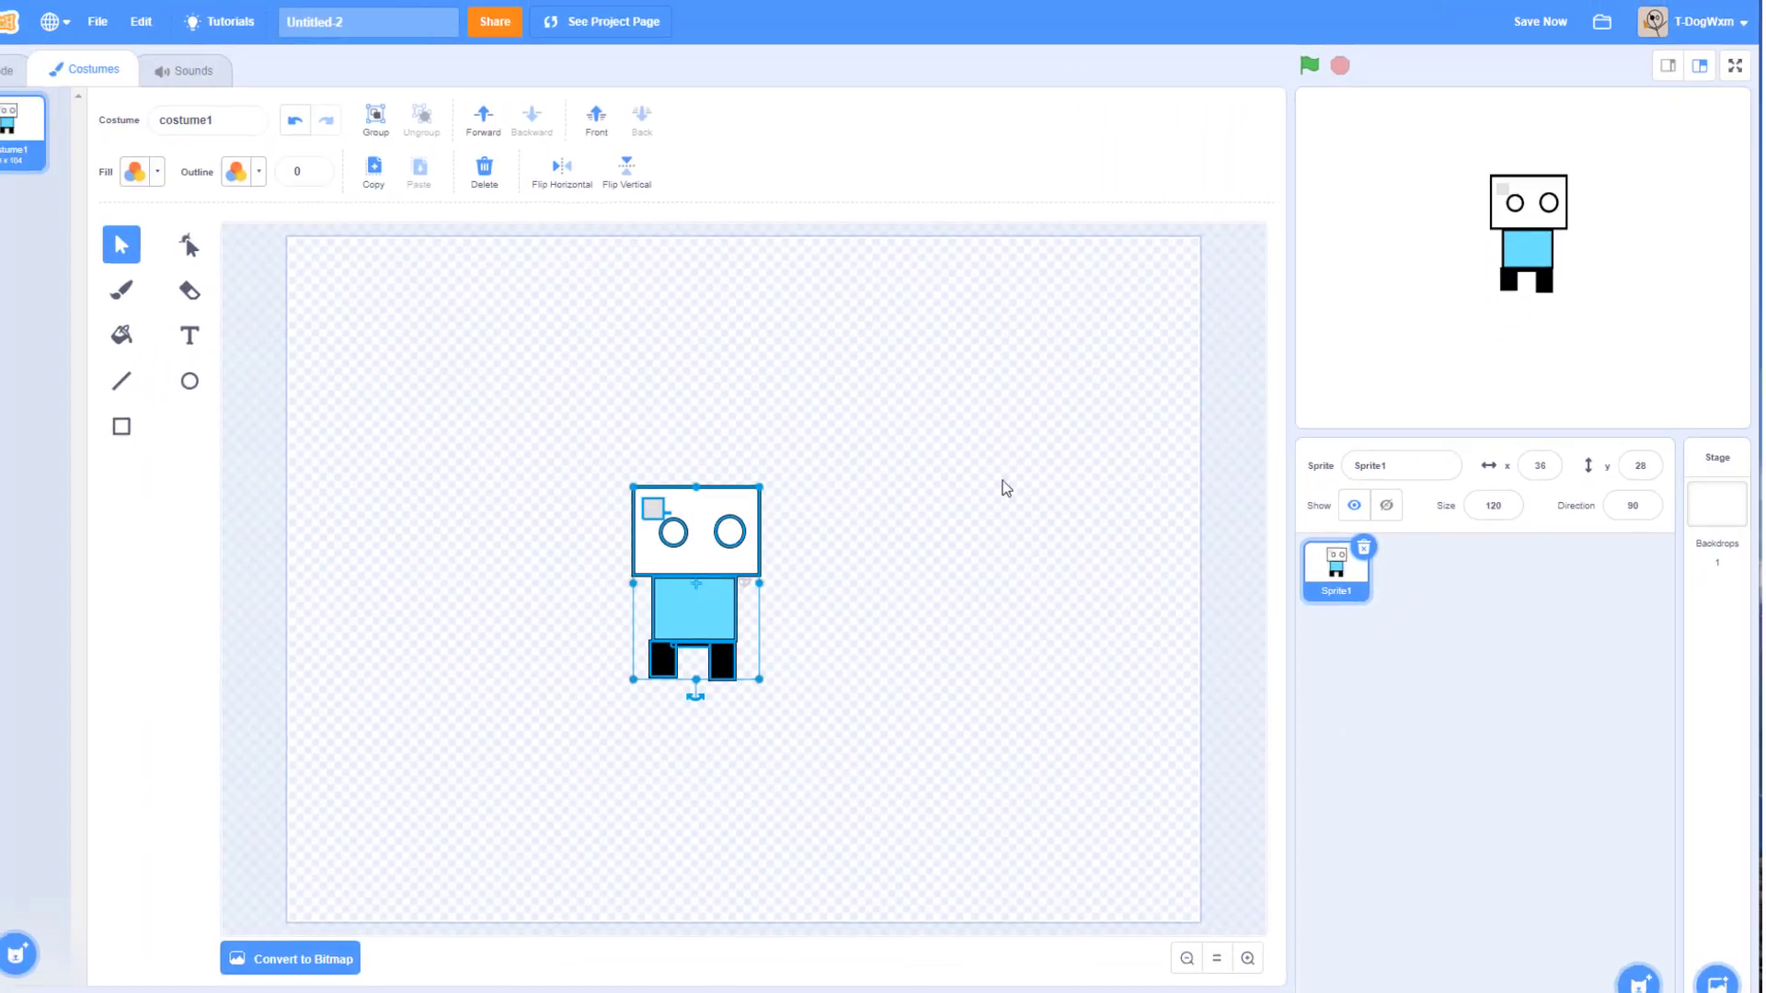
{"action": "left_click_drag", "start_coordinate": [237, 672], "coordinate": [238, 672]}
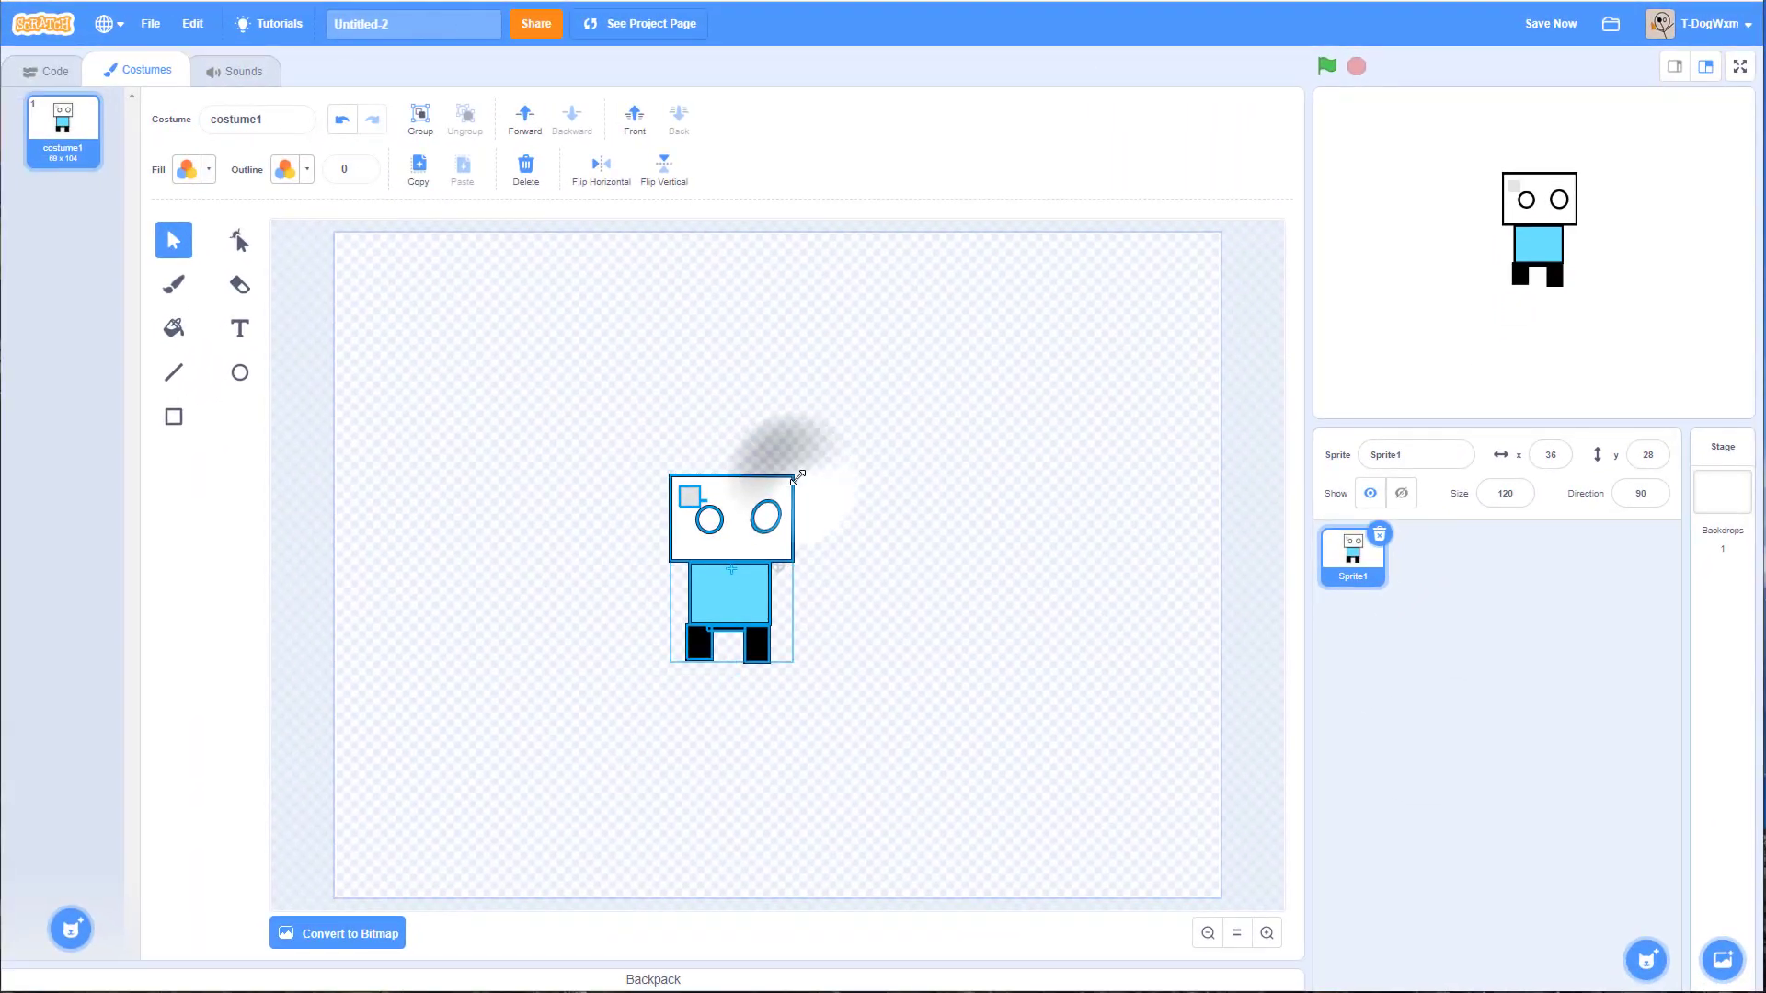
{"action": "left_click_drag", "start_coordinate": [798, 475], "coordinate": [878, 448]}
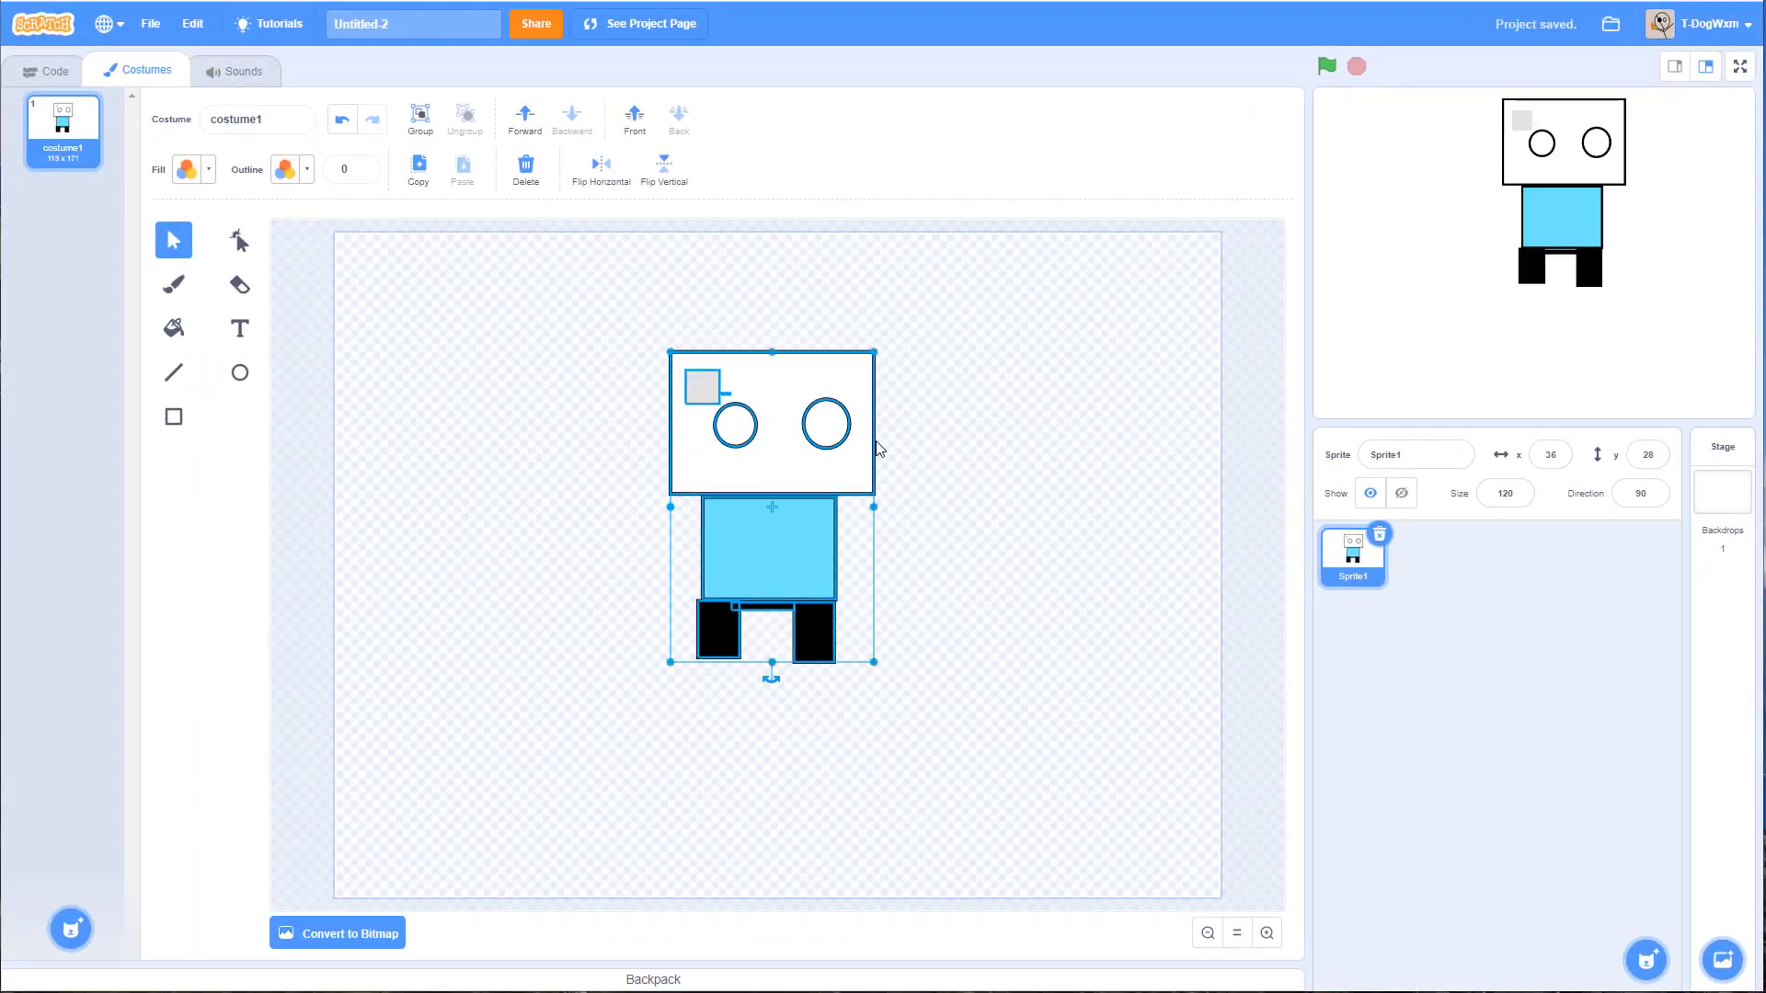
{"action": "left_click", "coordinate": [851, 318]}
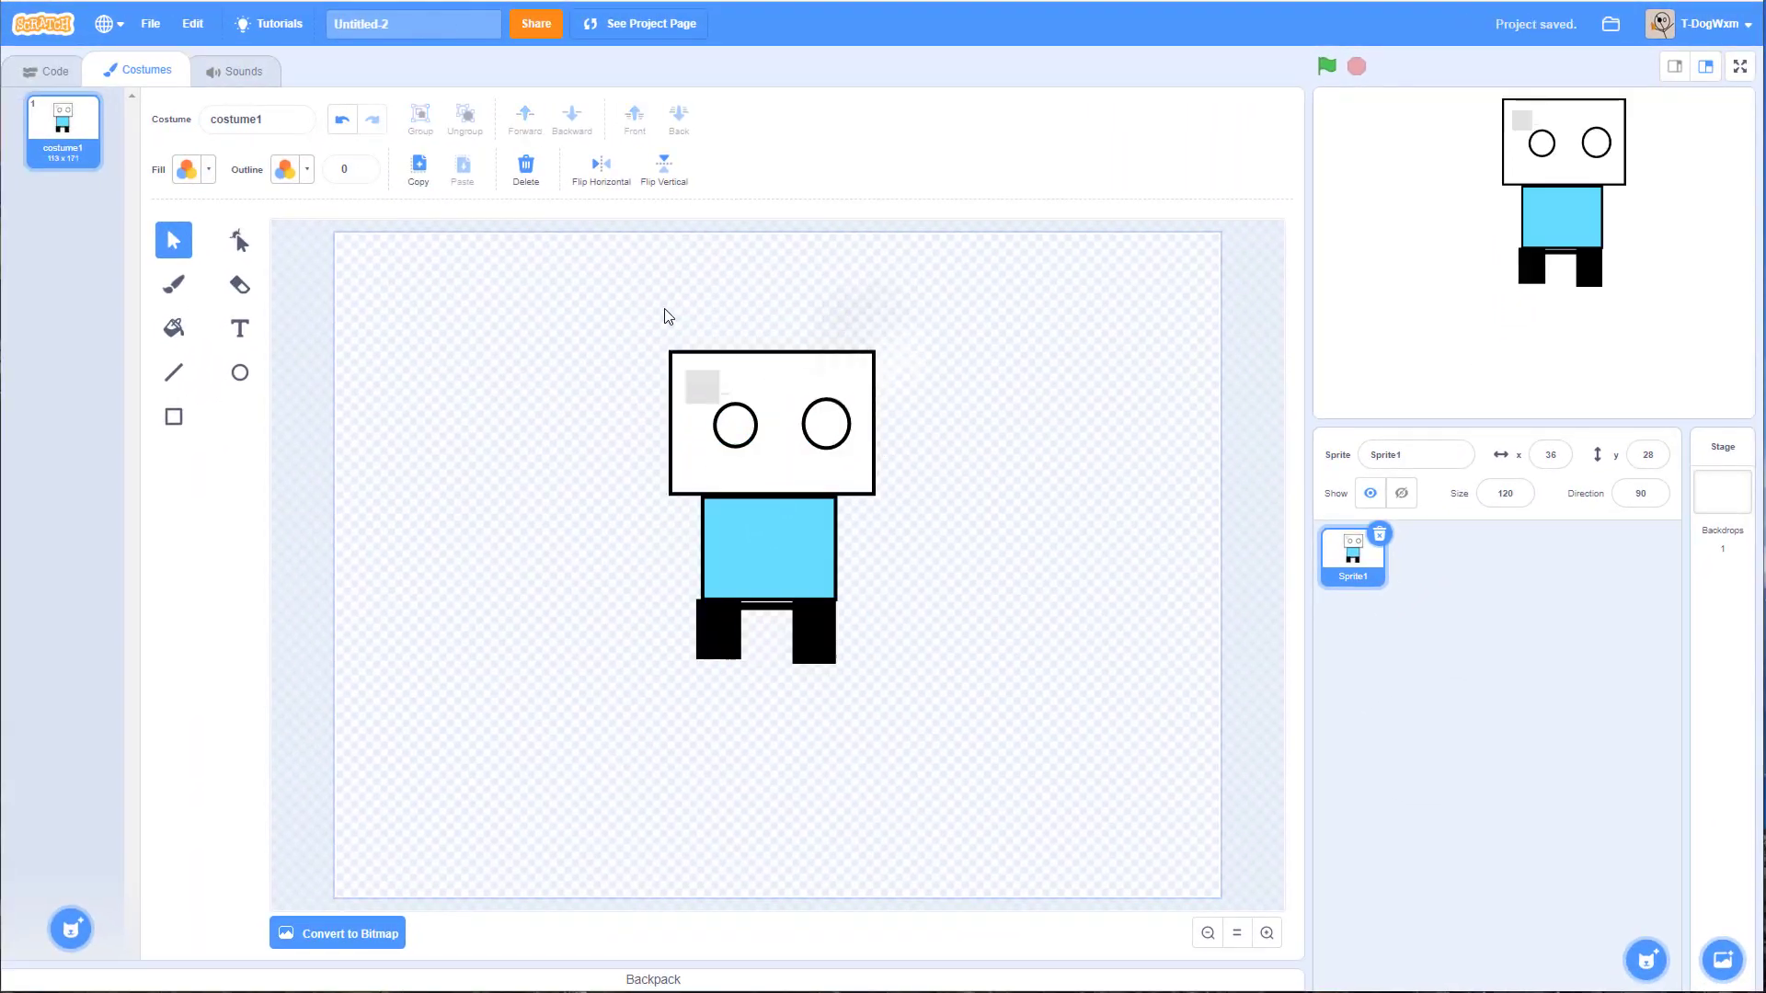
Step: Select all parts of the enlarged character and scale them down to roughly the original size
{"action": "left_click_drag", "start_coordinate": [665, 313], "coordinate": [1037, 817]}
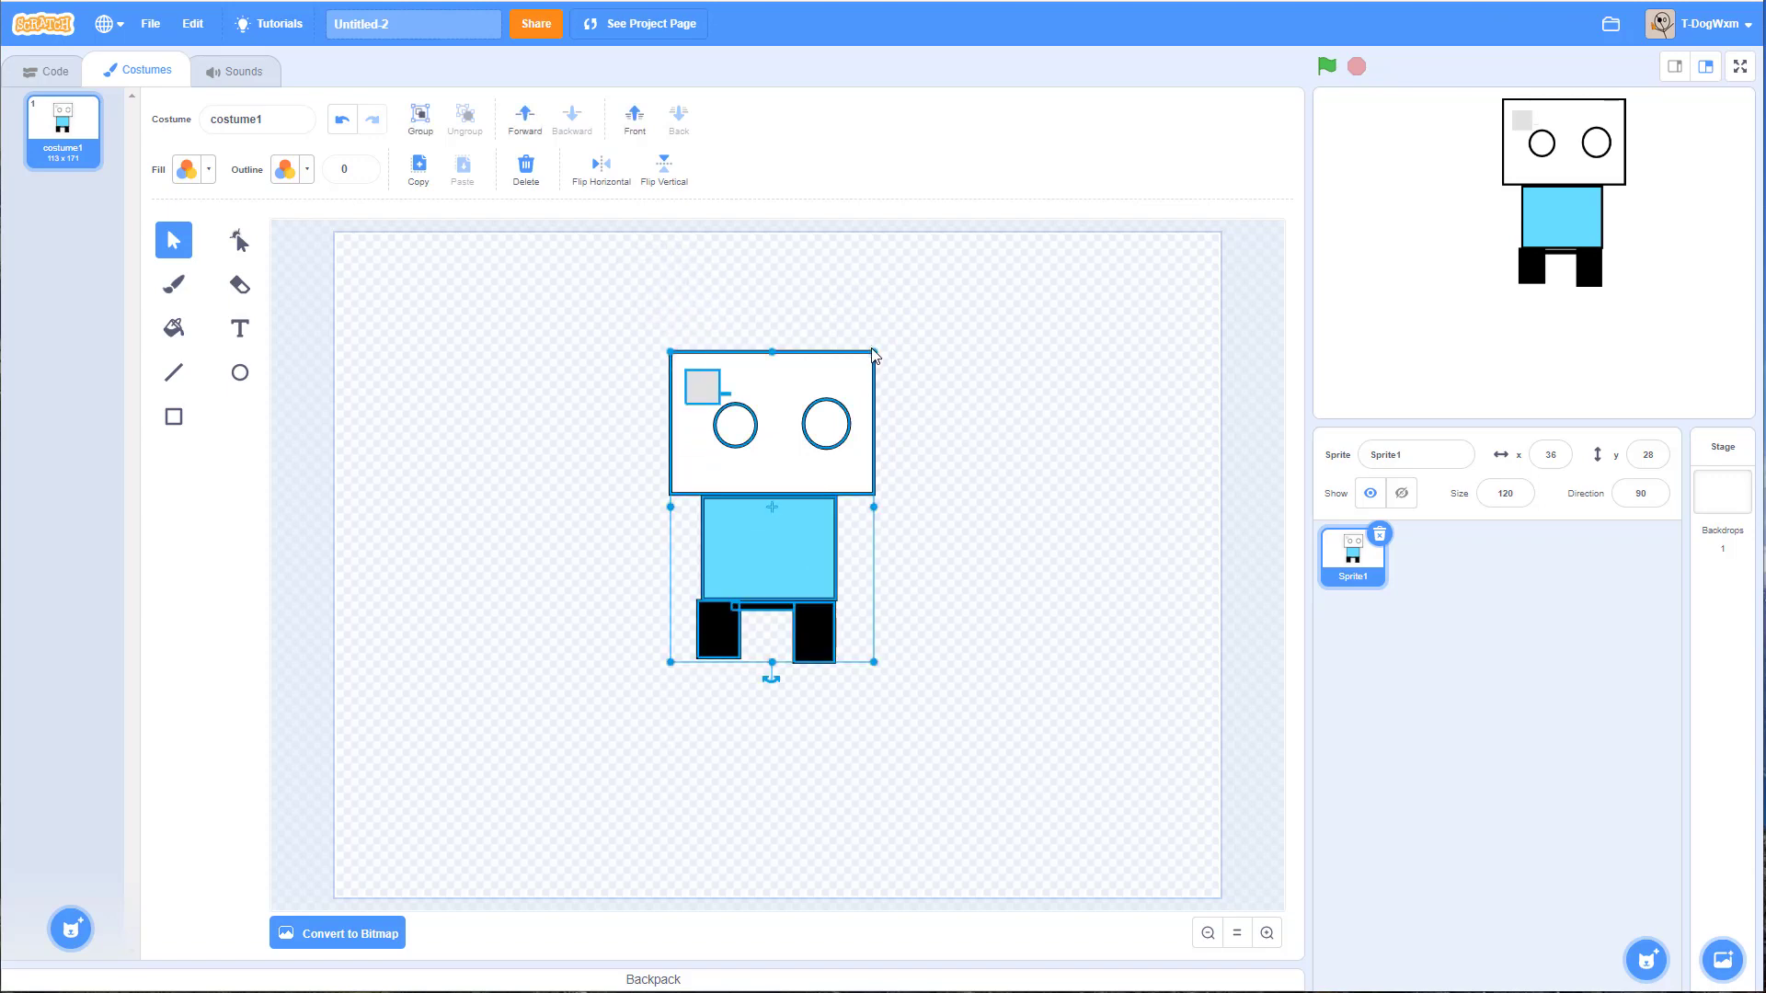
{"action": "left_click_drag", "start_coordinate": [874, 352], "coordinate": [789, 483]}
{"action": "left_click", "coordinate": [915, 518]}
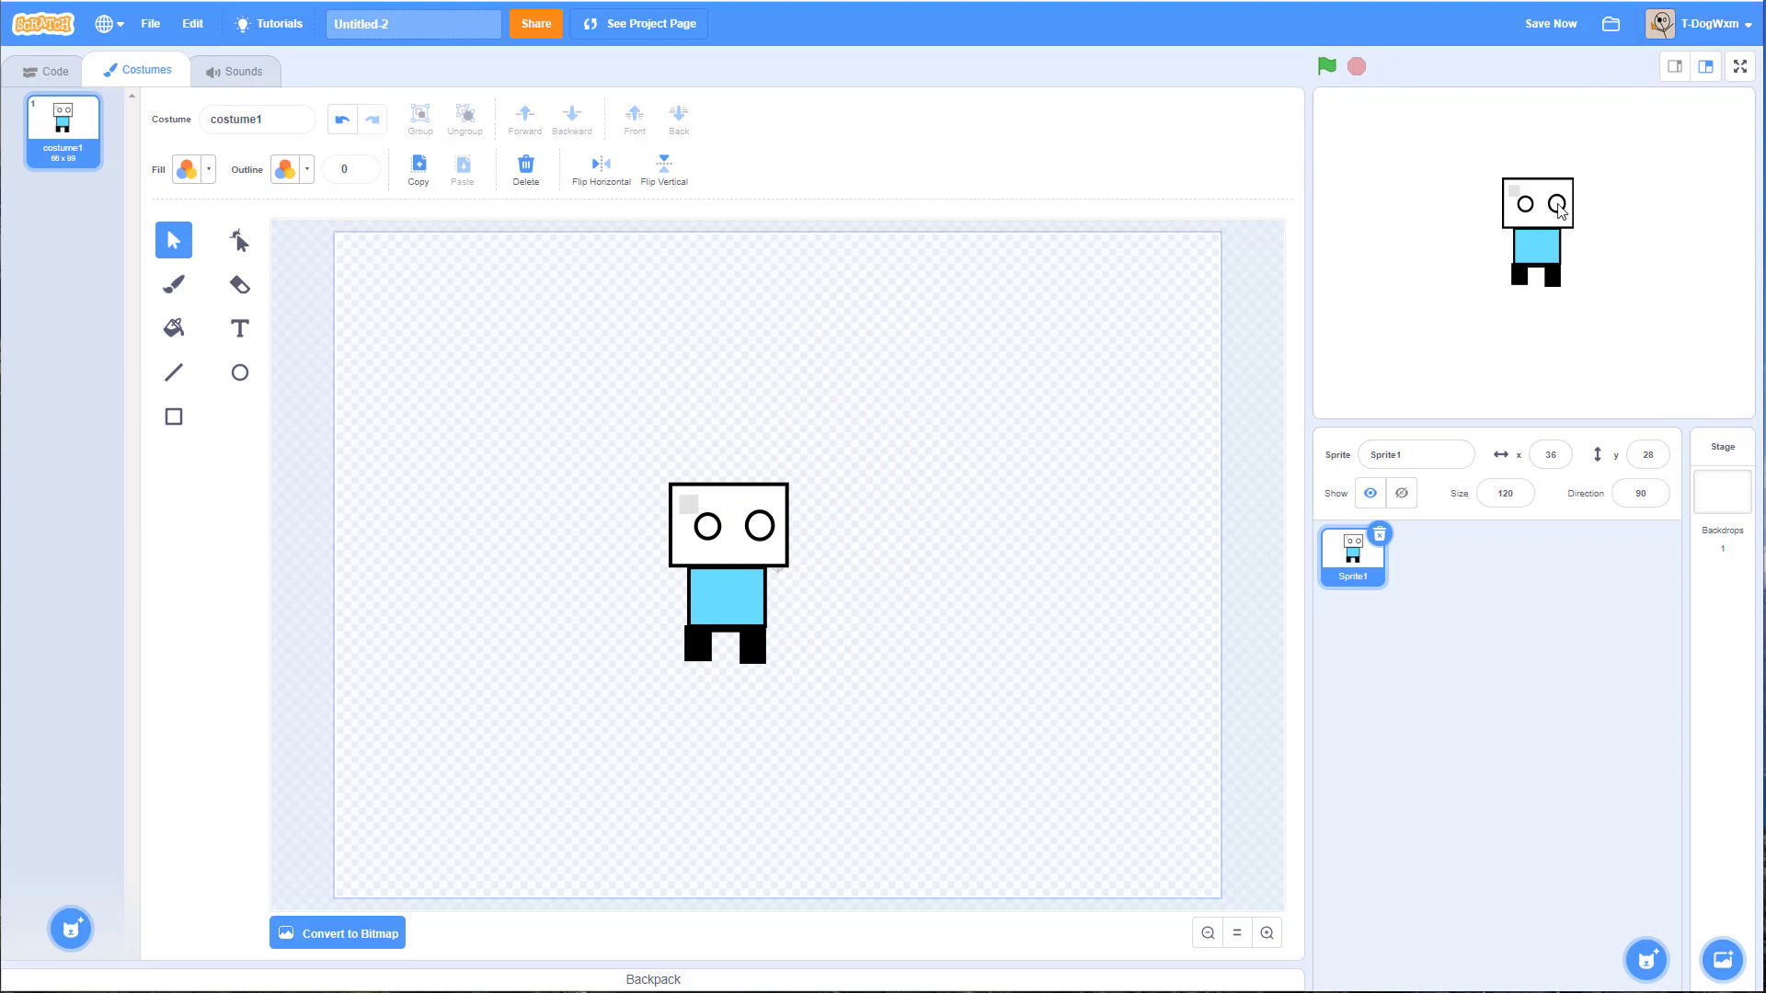
Step: Move the sprite to the stage's lower-left corner, at about x -154 and y -119, and rename it 1
{"action": "left_click_drag", "start_coordinate": [1557, 207], "coordinate": [1380, 349]}
{"action": "left_click", "coordinate": [1452, 449]}
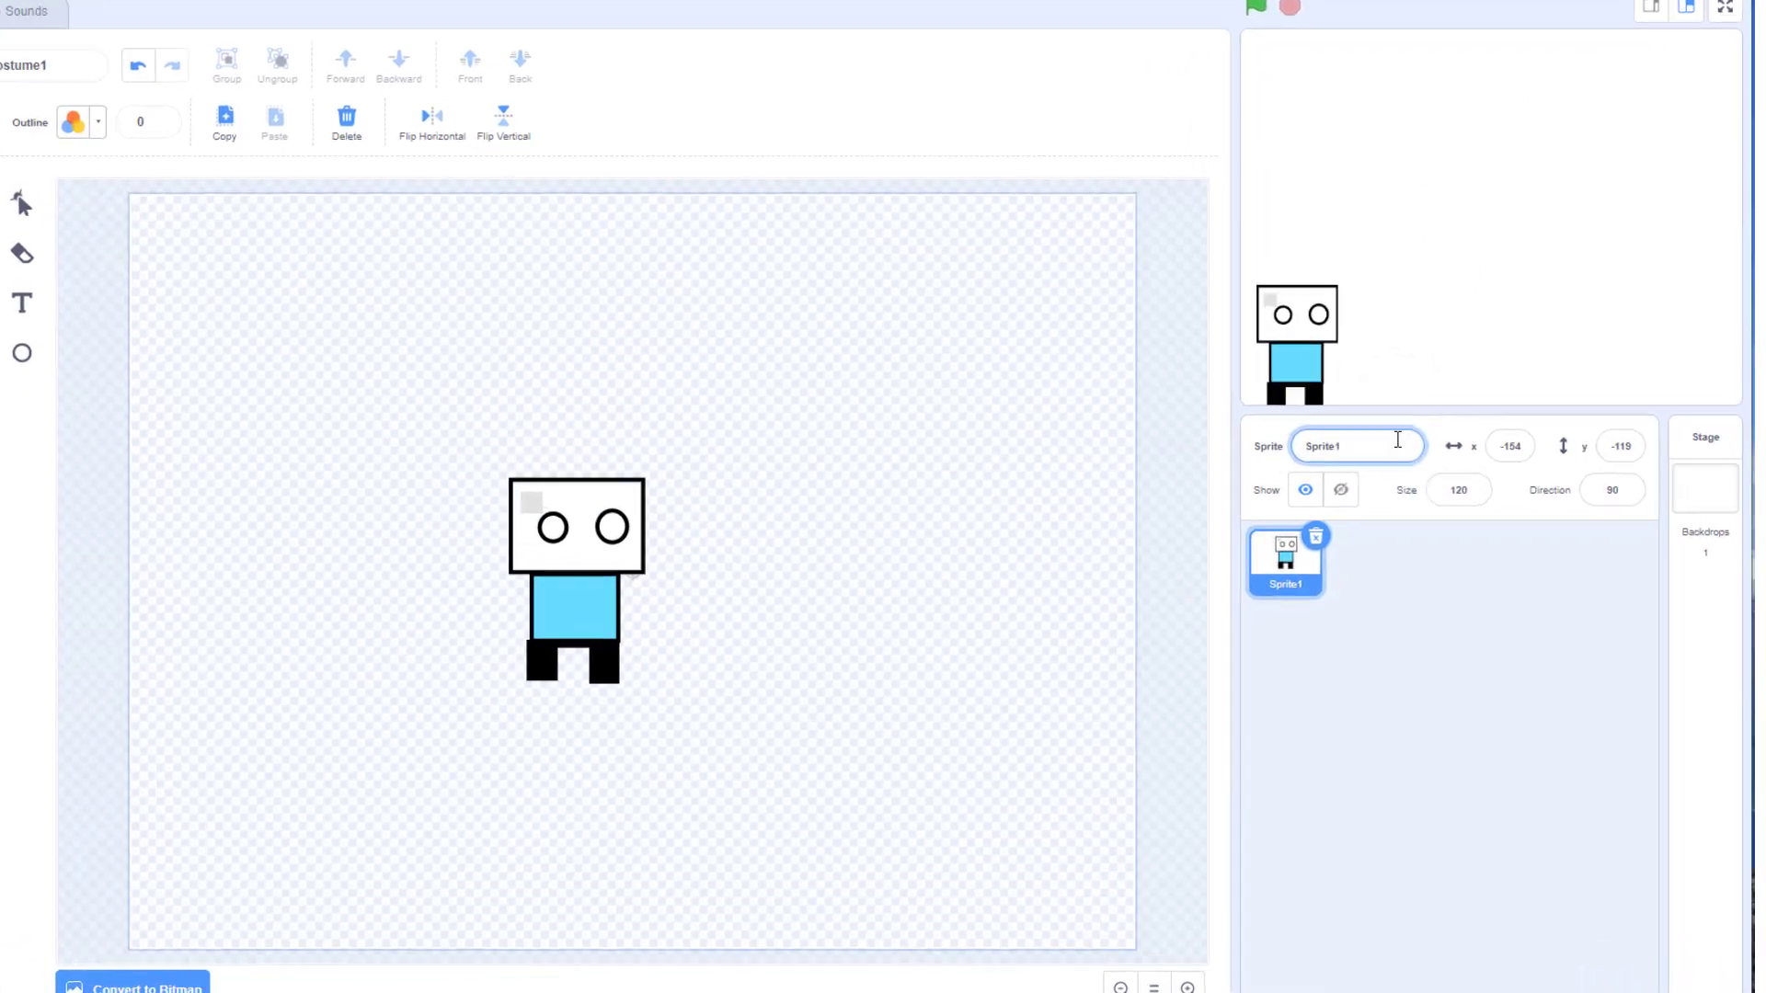
{"action": "key", "text": "BackSpace"}
{"action": "key", "text": "BackSpace"}
{"action": "key", "text": "BackSpace"}
{"action": "key", "text": "BackSpace"}
{"action": "key", "text": "BackSpace"}
{"action": "key", "text": "BackSpace"}
{"action": "key", "text": "BackSpace"}
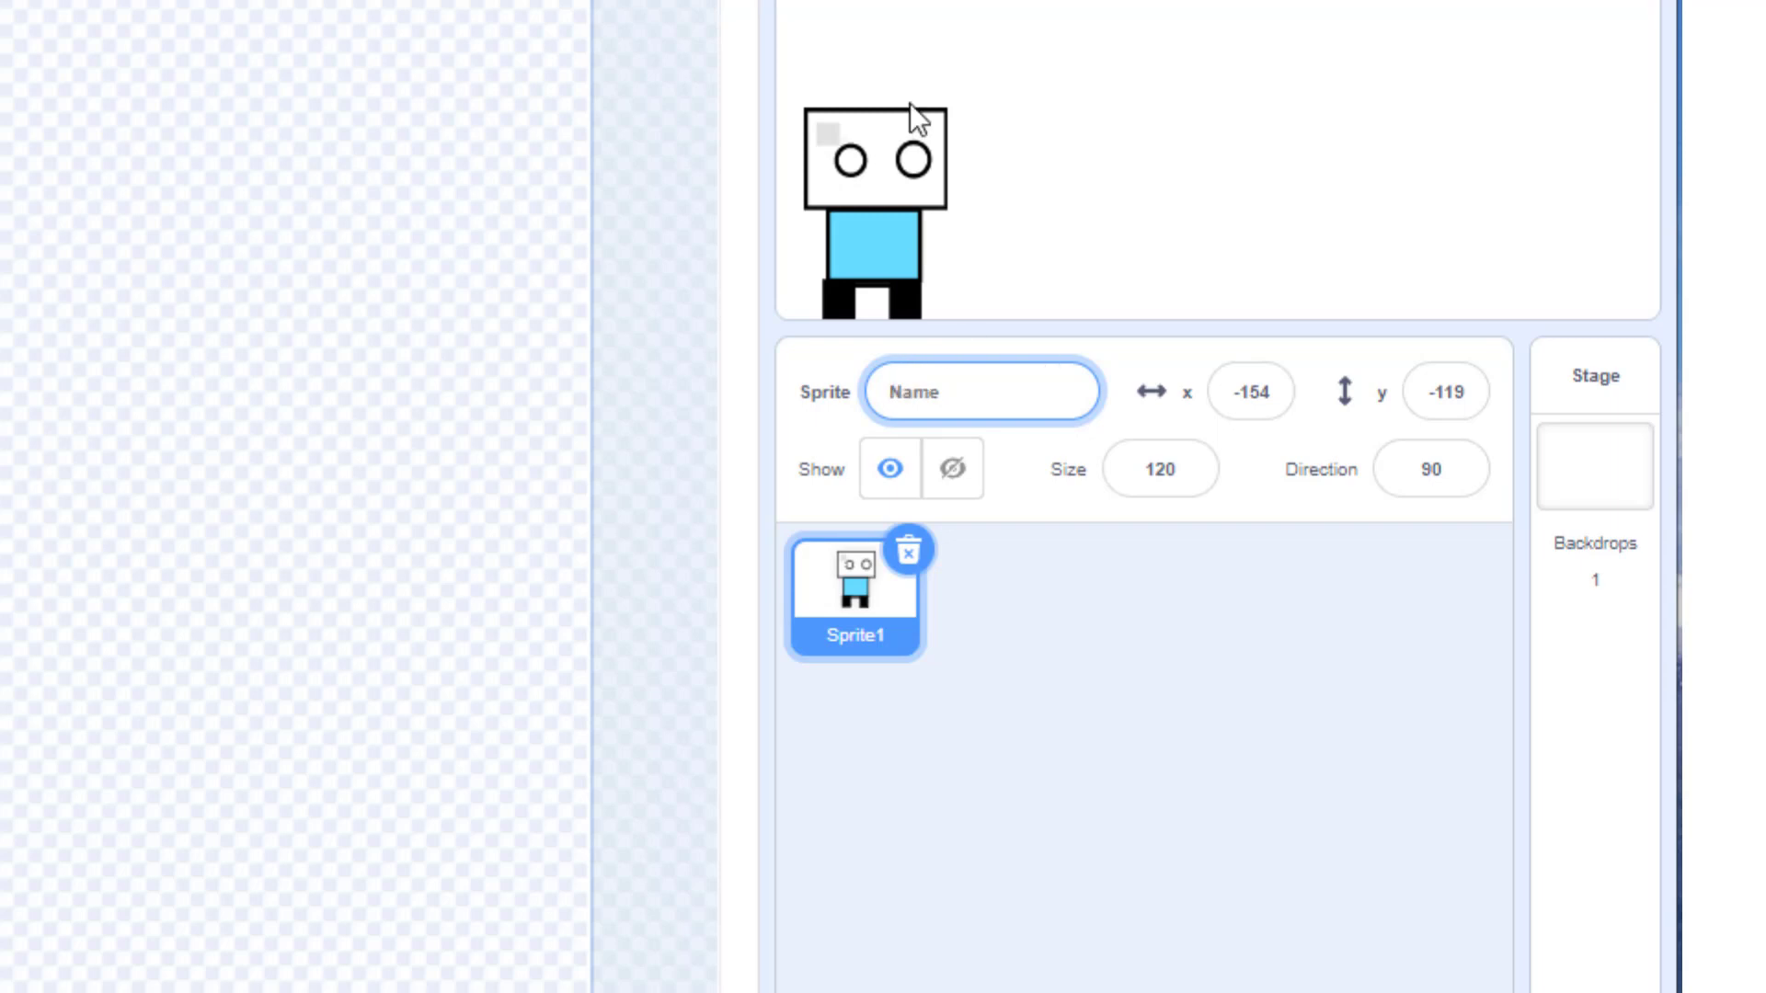
{"action": "type", "text": "B"}
{"action": "key", "text": "BackSpace"}
{"action": "type", "text": "1"}
{"action": "left_click", "coordinate": [1006, 693]}
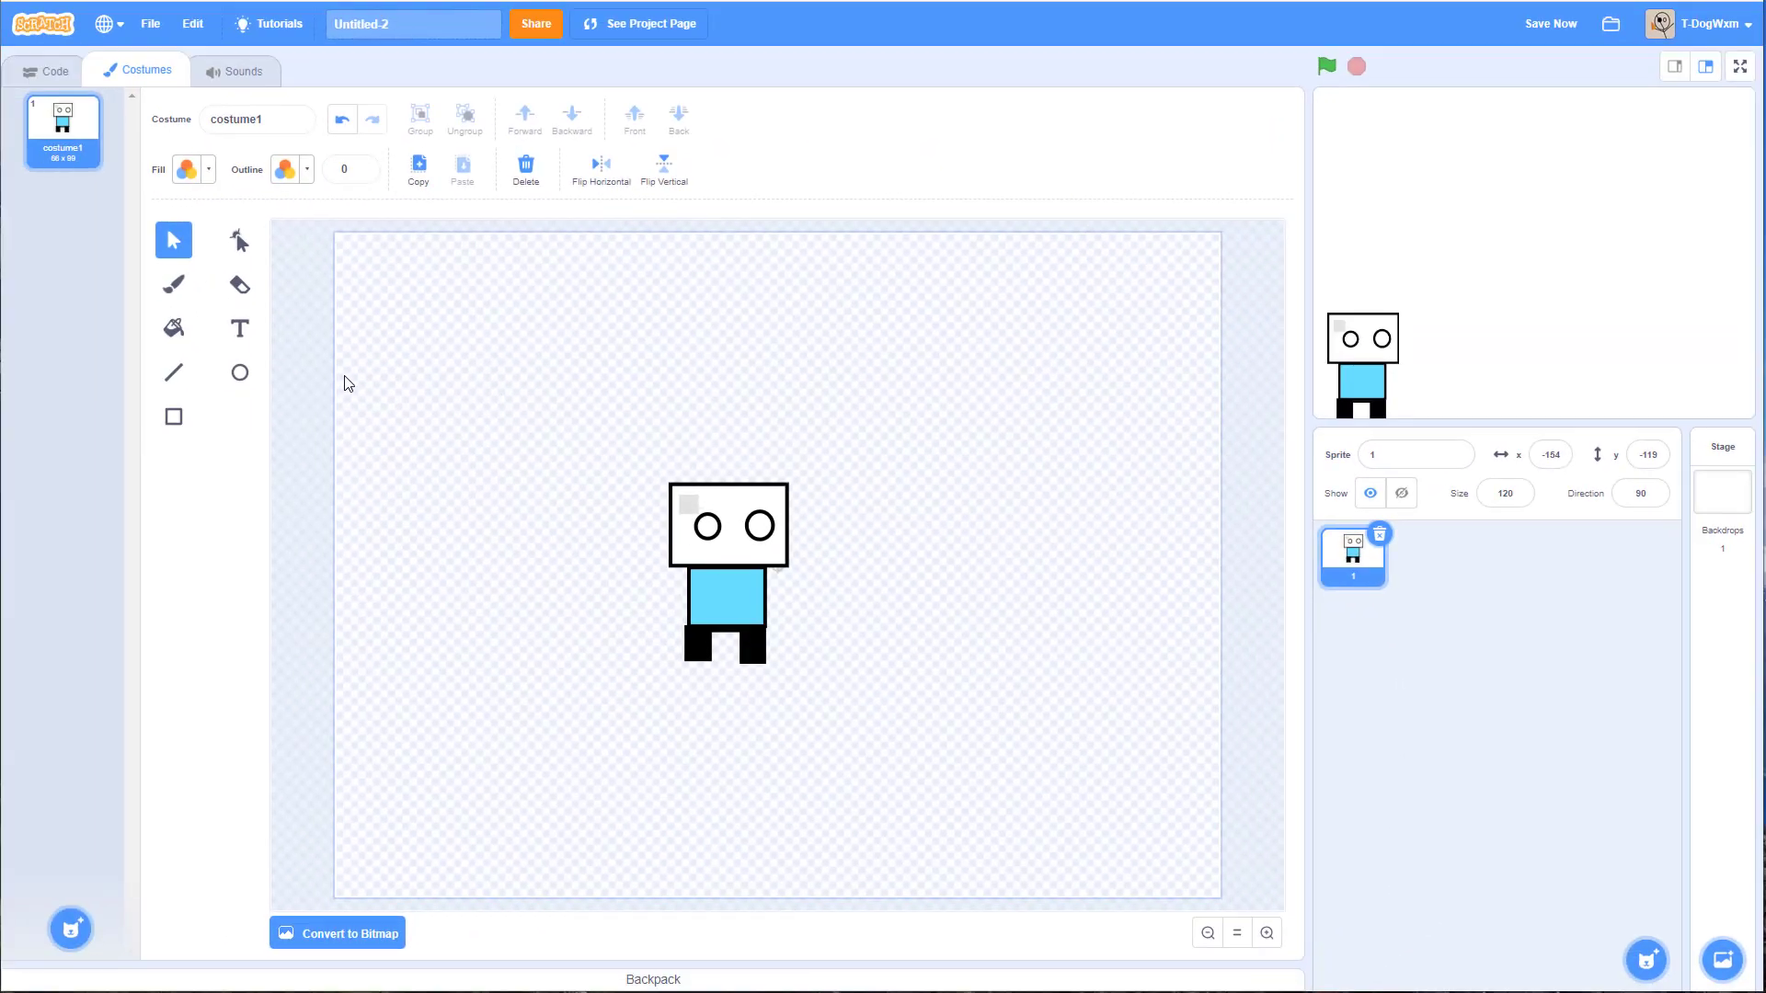
Step: Set the rectangle fill to white with saturation 0, draw a trial rectangle beside the character and undo it
{"action": "left_click", "coordinate": [240, 373]}
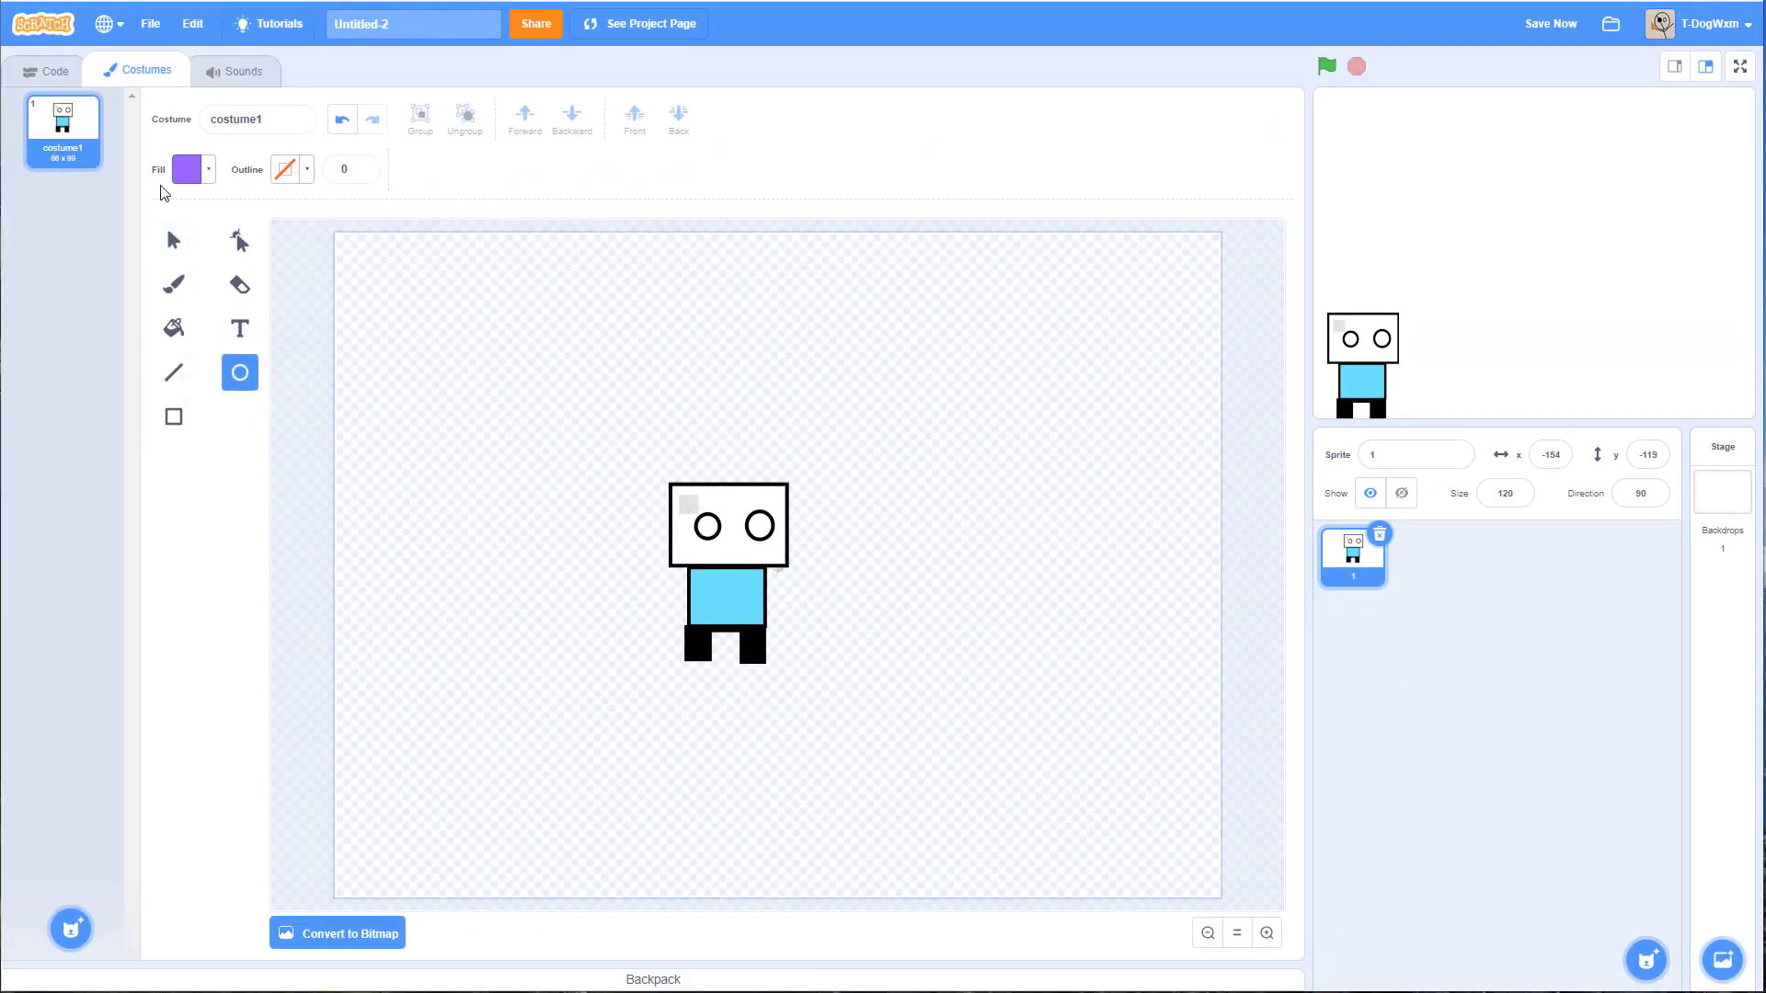
{"action": "left_click", "coordinate": [173, 240]}
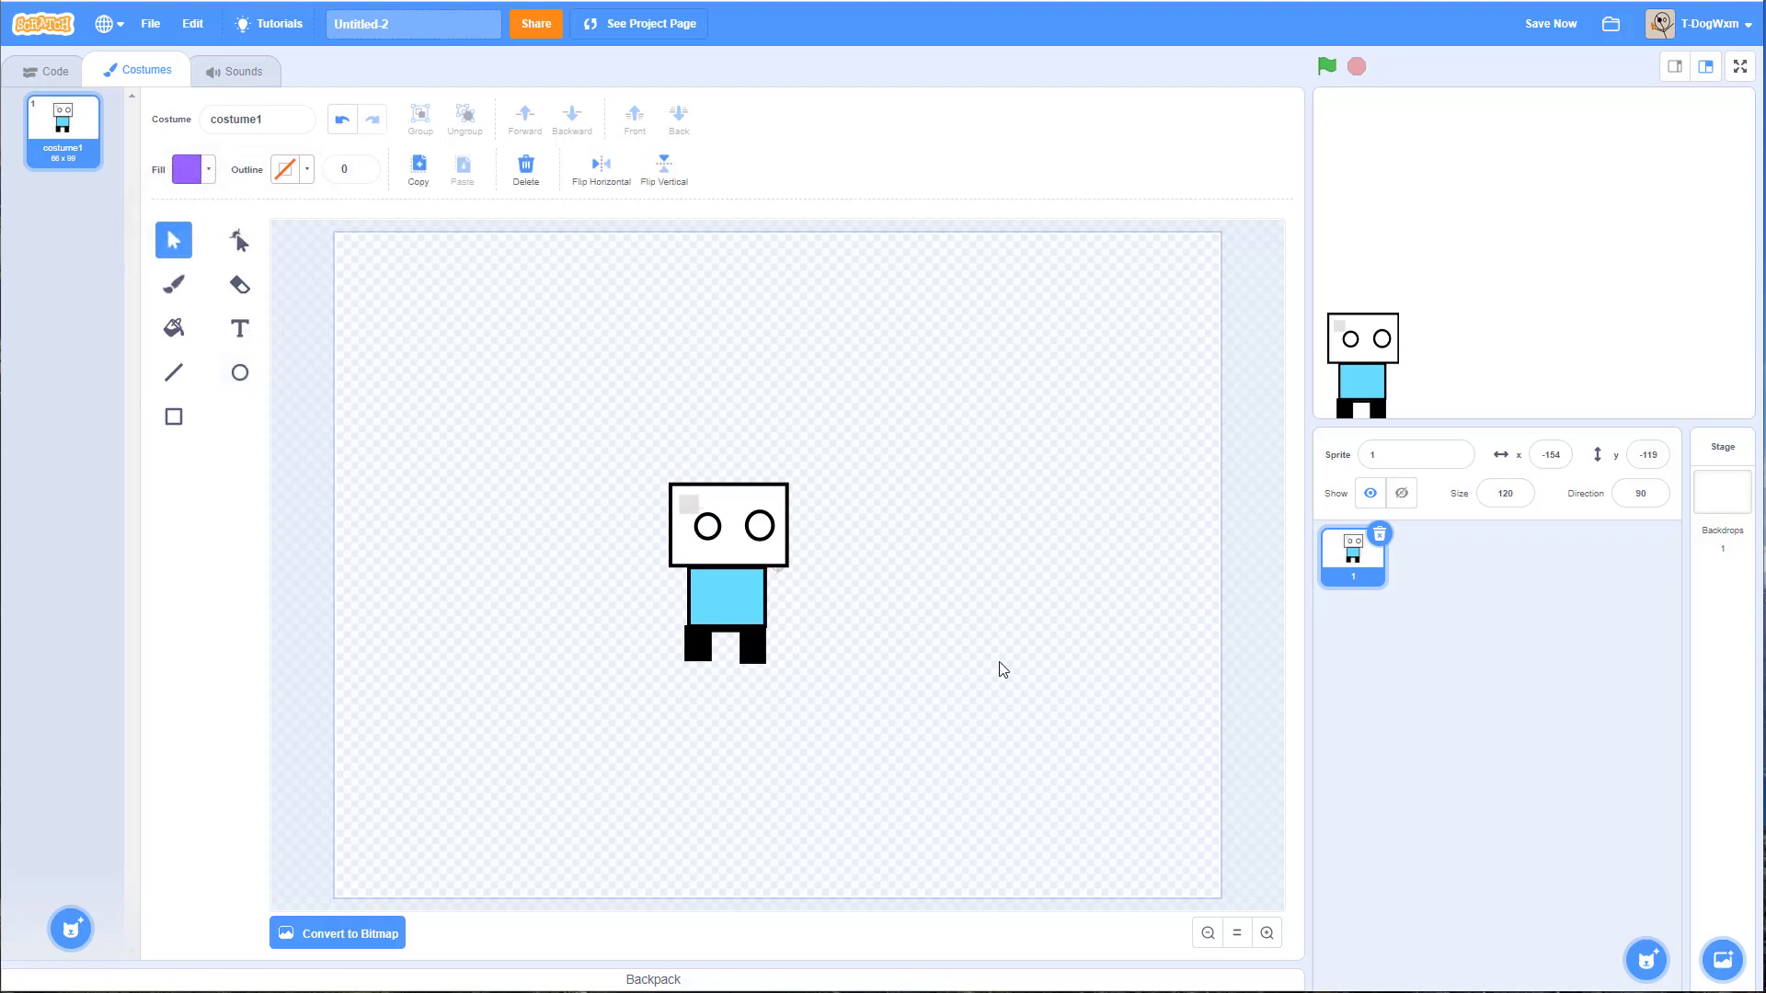
{"action": "left_click", "coordinate": [174, 417]}
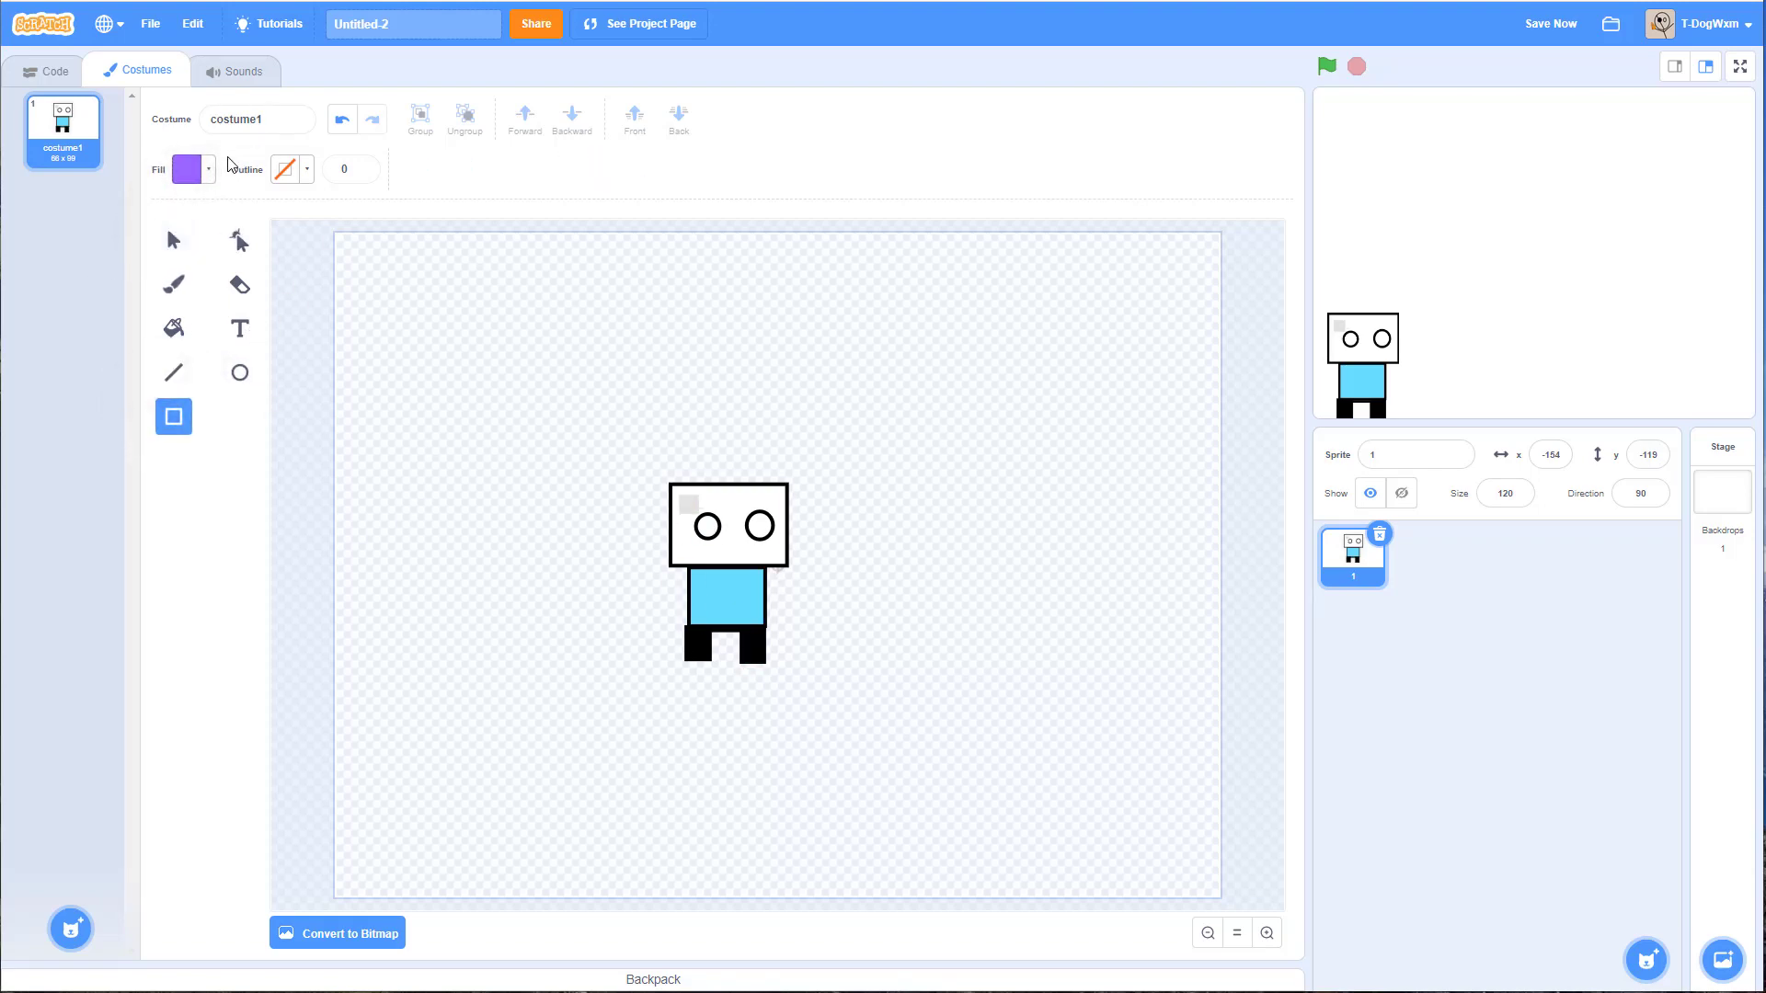
{"action": "left_click", "coordinate": [188, 169]}
{"action": "left_click_drag", "start_coordinate": [213, 324], "coordinate": [96, 340]}
{"action": "left_click_drag", "start_coordinate": [546, 574], "coordinate": [596, 625]}
{"action": "left_click", "coordinate": [341, 120]}
Step: Draw a narrow white rectangle with a black outline of width 4 and attach it to the body's left side as an arm
{"action": "left_click", "coordinate": [309, 174]}
{"action": "left_click_drag", "start_coordinate": [318, 380], "coordinate": [214, 380]}
{"action": "left_click", "coordinate": [354, 170]}
{"action": "key", "text": "BackSpace"}
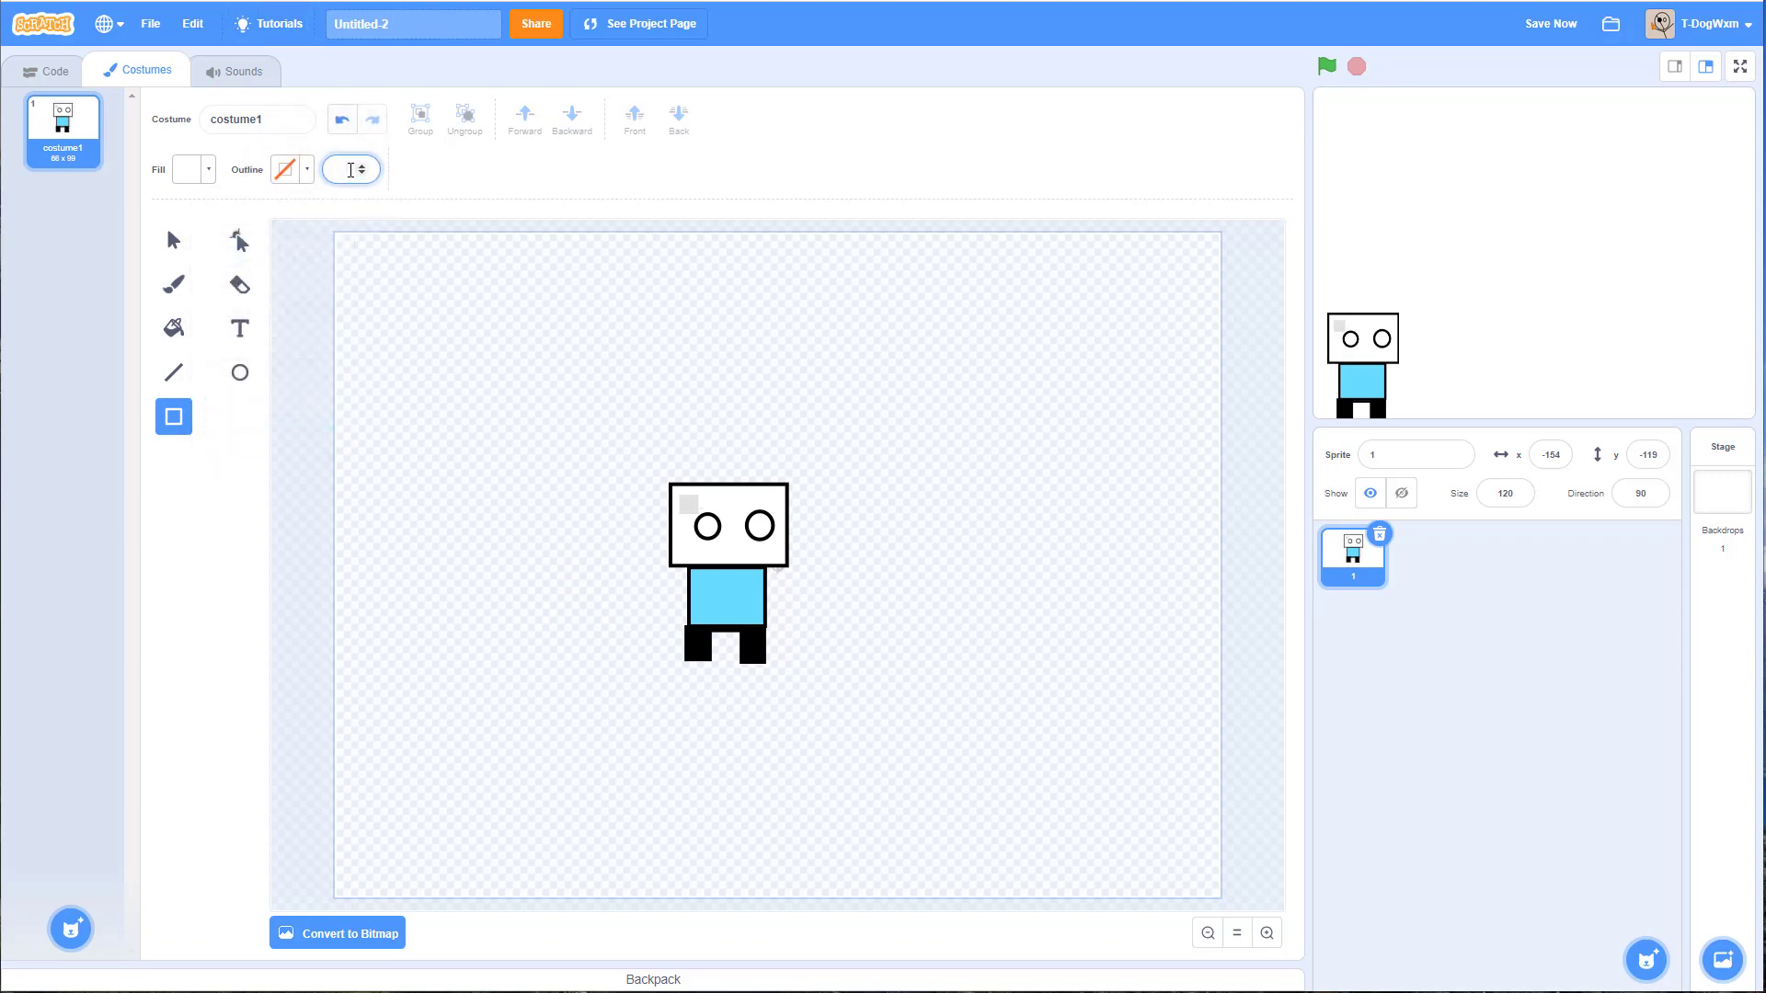
{"action": "type", "text": "4"}
{"action": "mouse_move", "coordinate": [462, 535]}
{"action": "left_mouse_down"}
{"action": "mouse_move", "coordinate": [481, 619]}
{"action": "mouse_move", "coordinate": [516, 654]}
{"action": "mouse_move", "coordinate": [485, 589]}
{"action": "left_mouse_up"}
{"action": "mouse_move", "coordinate": [474, 567]}
{"action": "left_mouse_down"}
{"action": "mouse_move", "coordinate": [636, 629]}
{"action": "mouse_move", "coordinate": [679, 598]}
{"action": "left_mouse_up"}
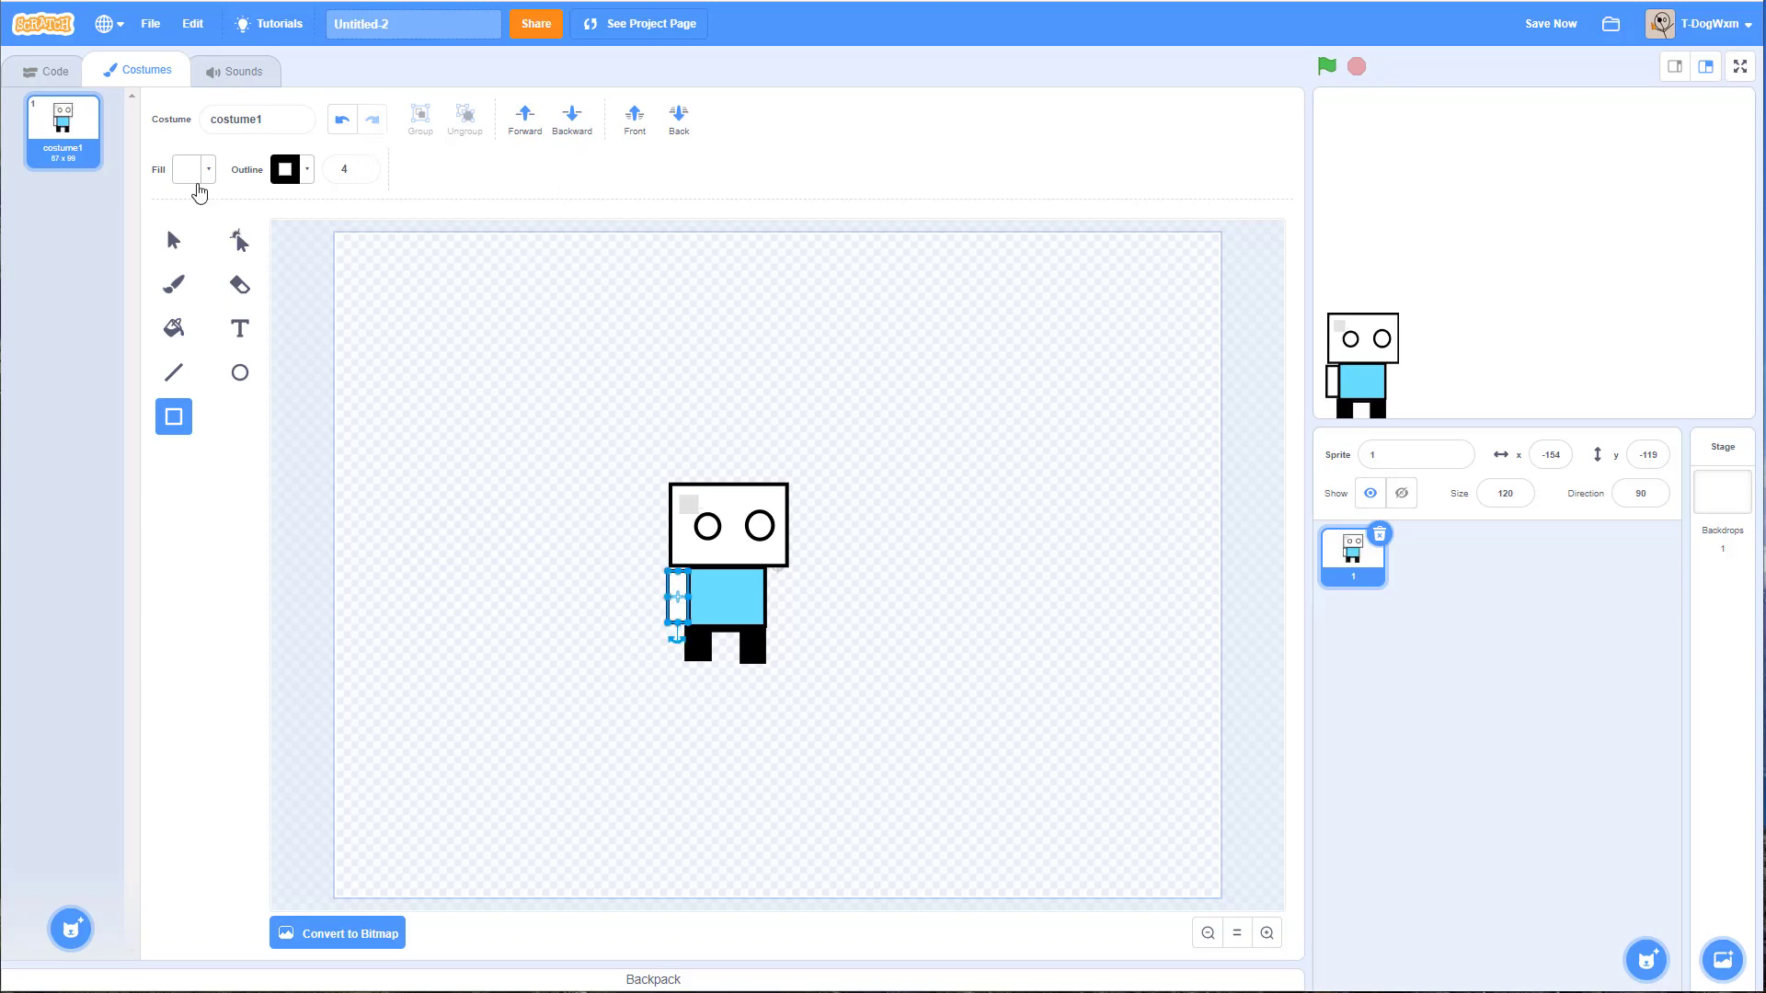
Step: Duplicate the arm and place the copy against the right side of the body
{"action": "left_click", "coordinate": [175, 238]}
{"action": "left_click", "coordinate": [419, 165]}
{"action": "left_click", "coordinate": [463, 168]}
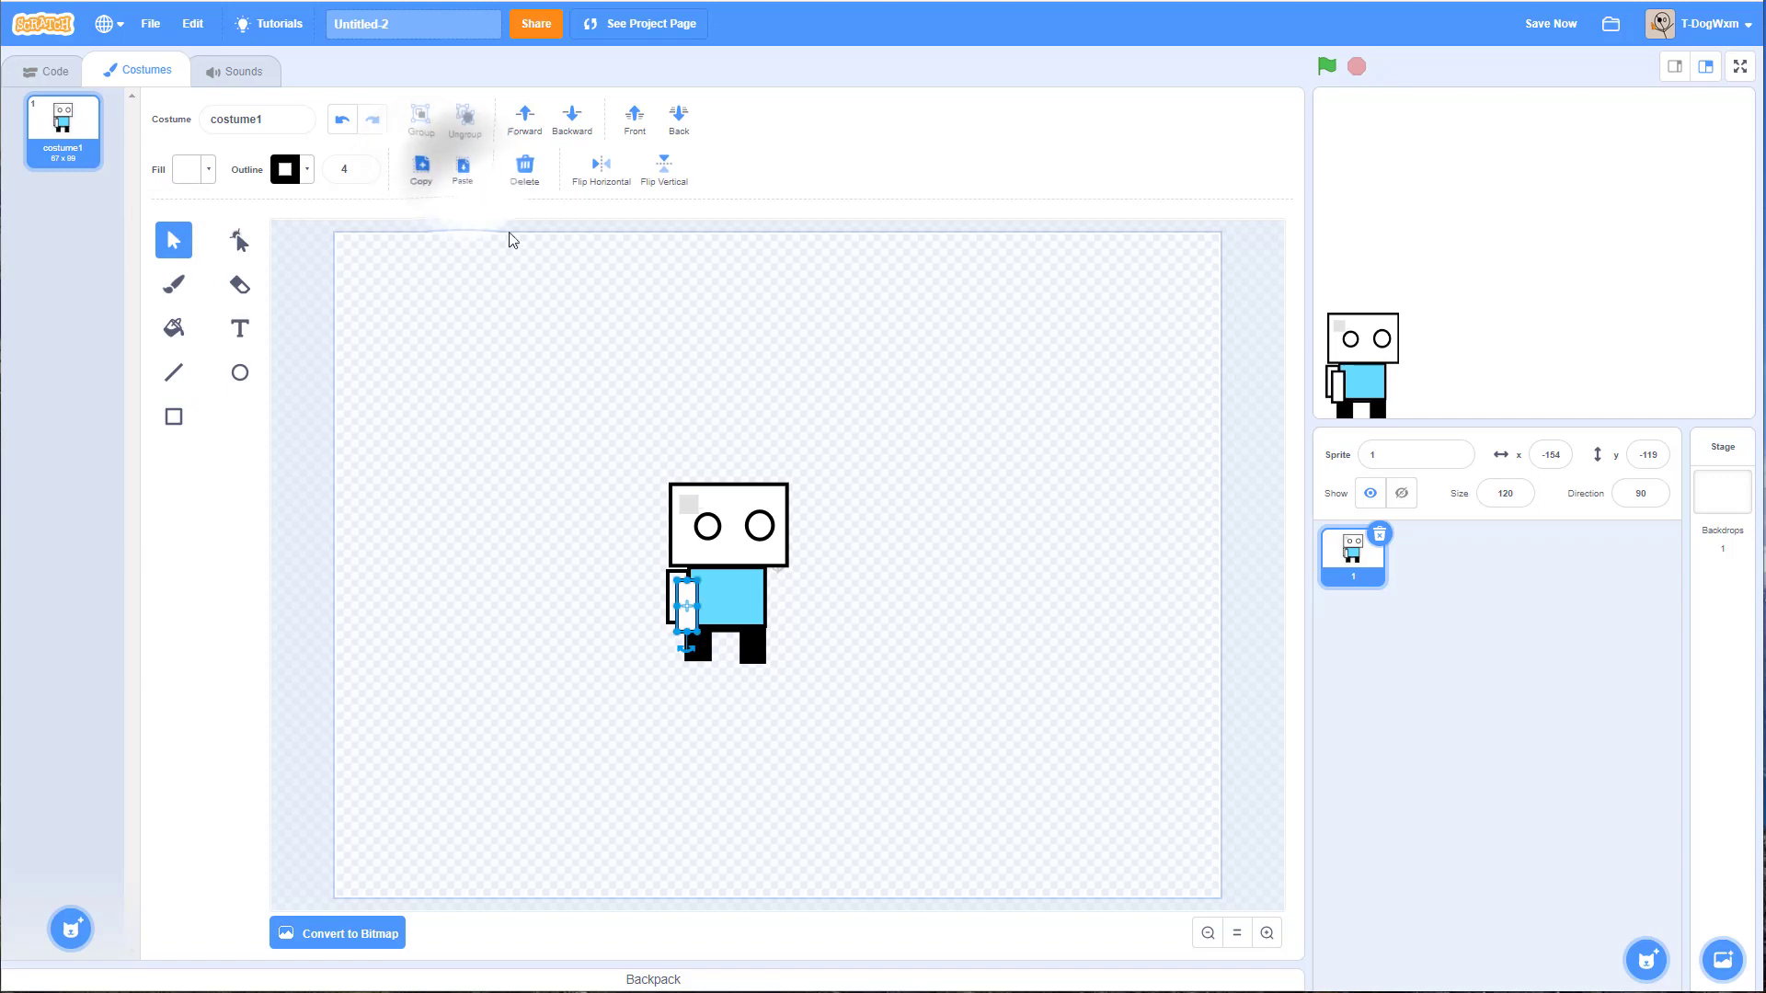
{"action": "left_click_drag", "start_coordinate": [698, 607], "coordinate": [775, 611]}
{"action": "left_click", "coordinate": [647, 719]}
{"action": "left_click", "coordinate": [907, 612]}
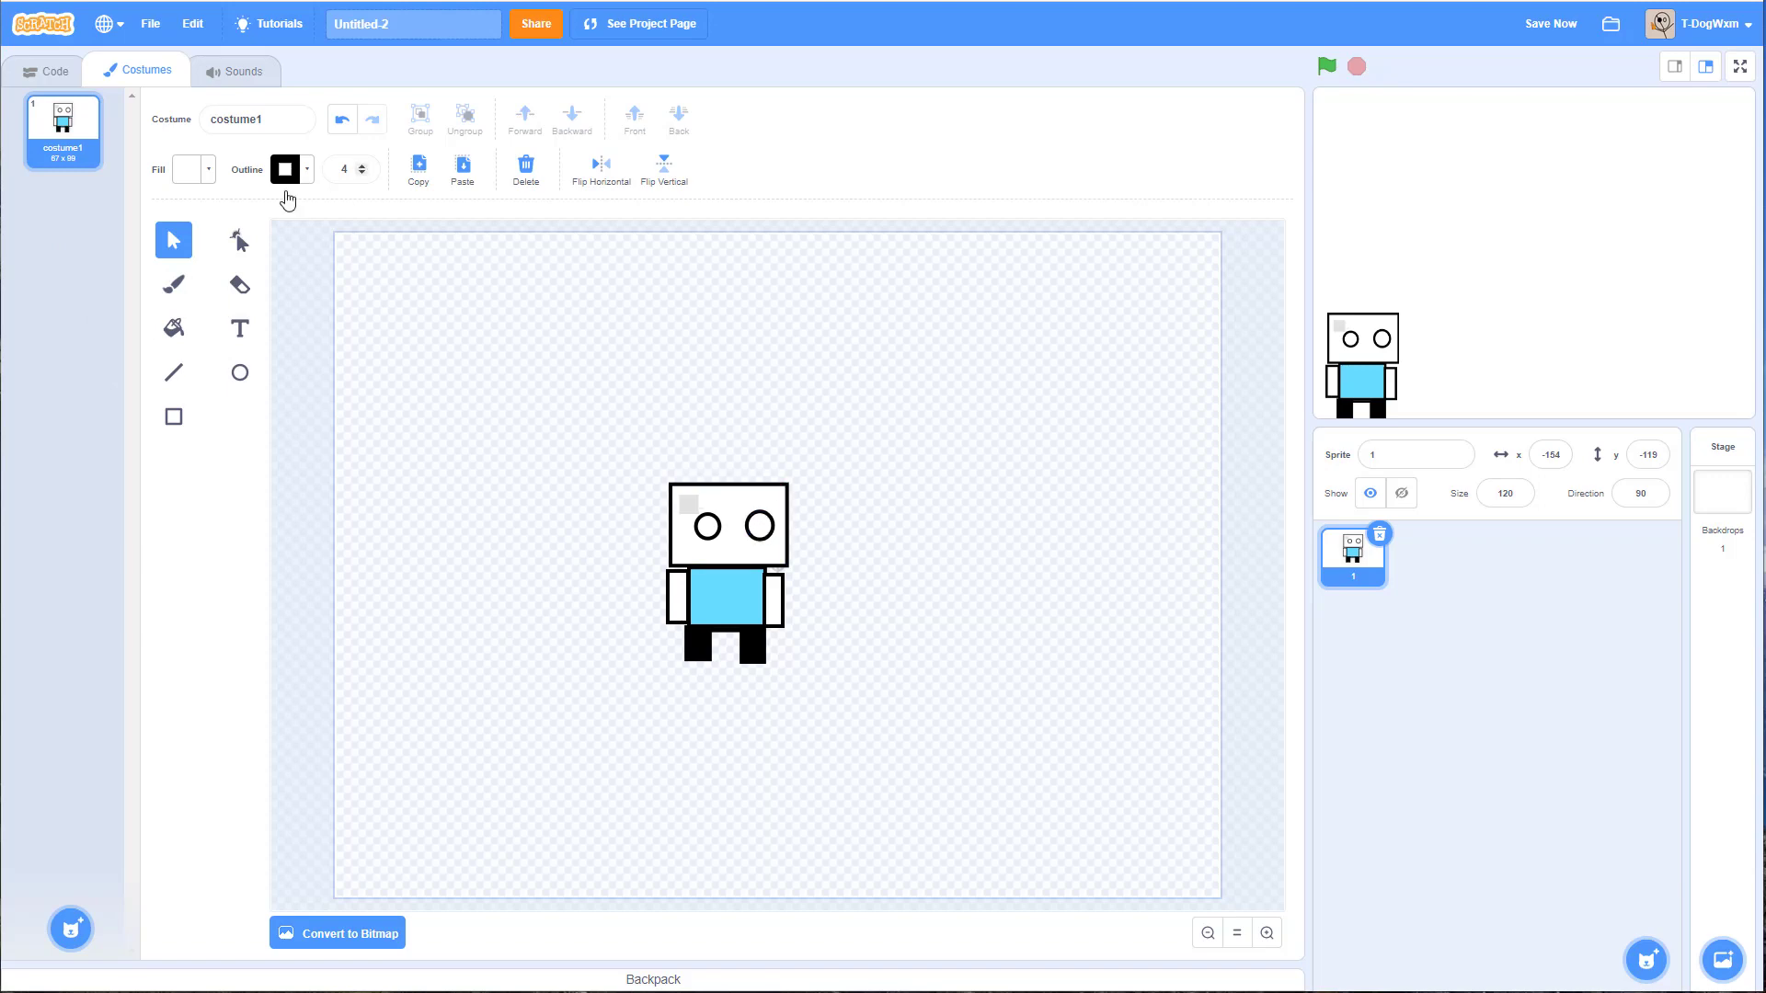
Step: Draw a short, nearly horizontal black line with outline width 4 below the eyes as the character's mouth
{"action": "left_click", "coordinate": [240, 372]}
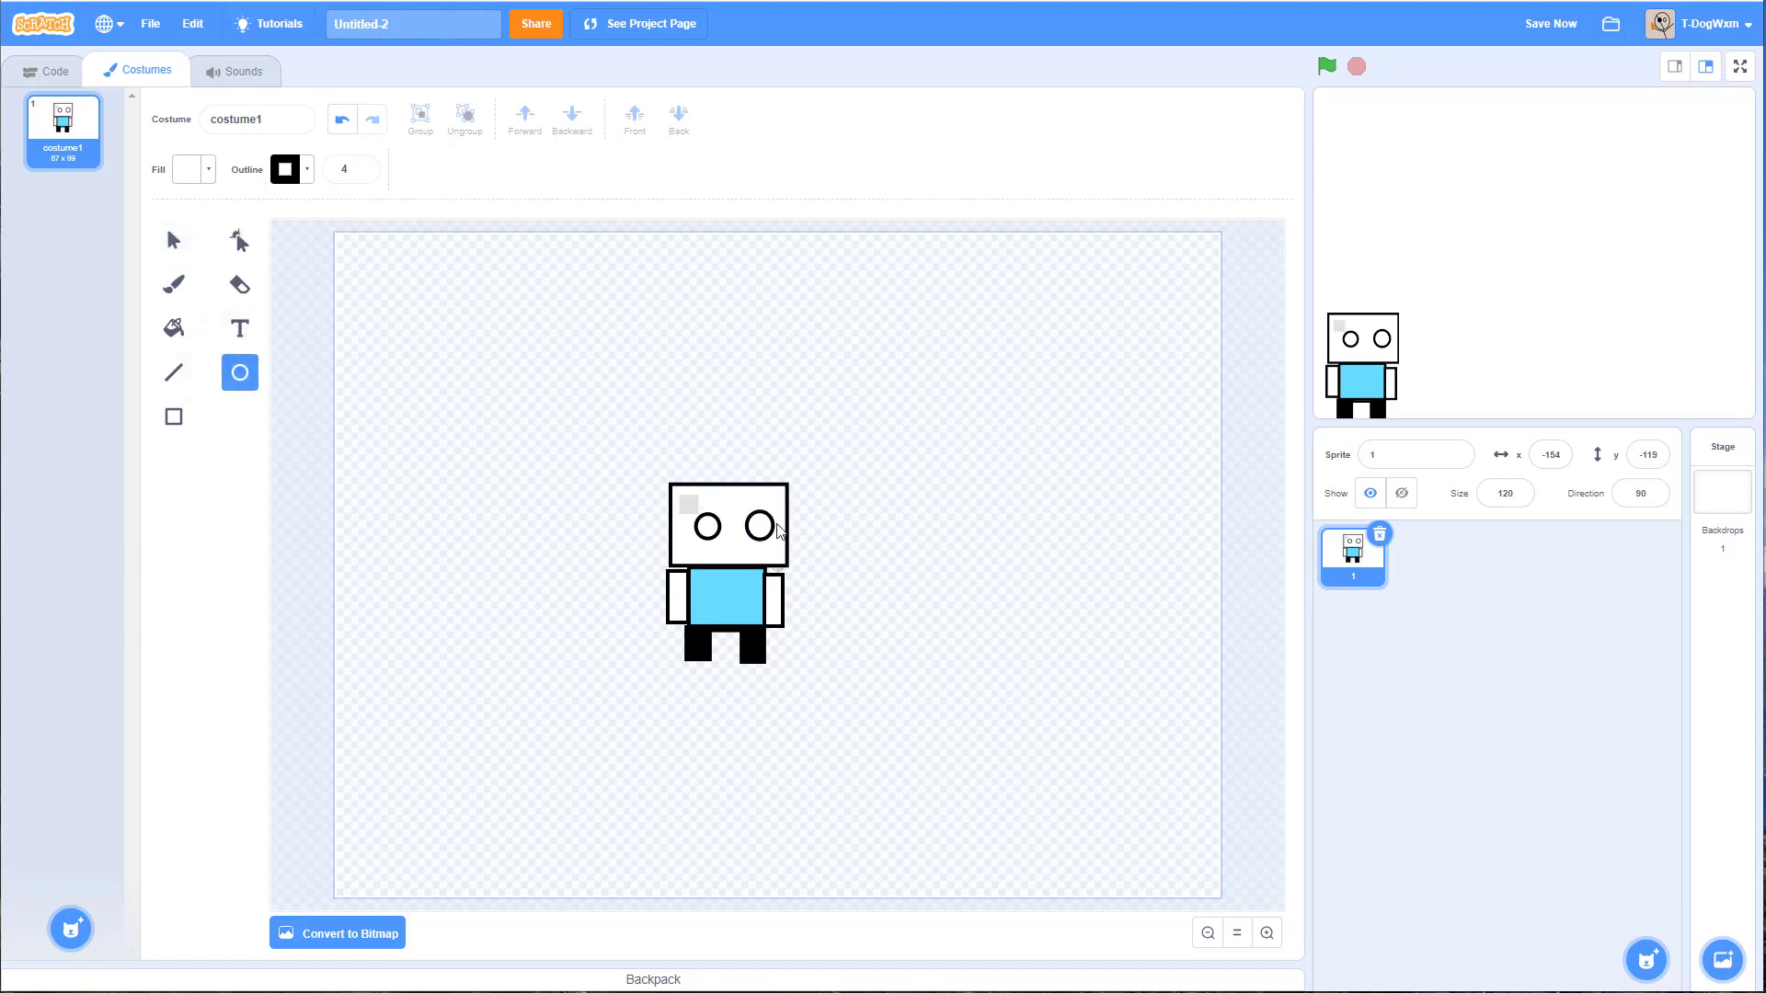
{"action": "left_click", "coordinate": [182, 241]}
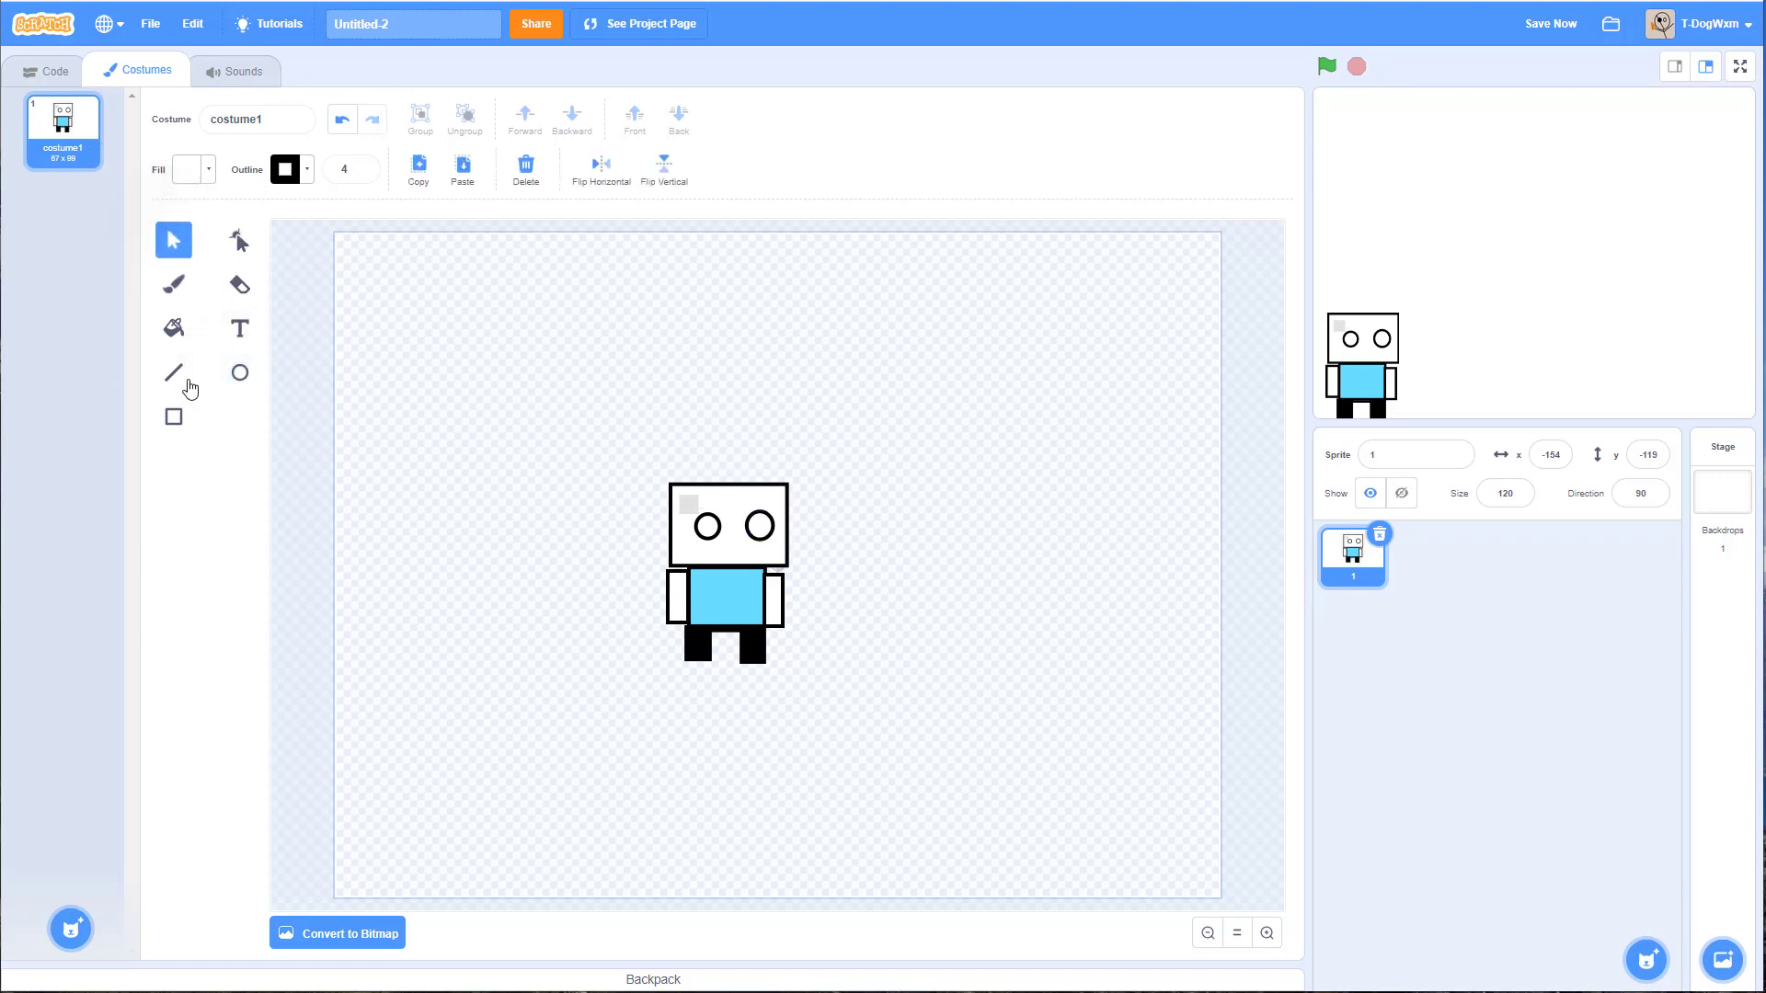
{"action": "left_click", "coordinate": [174, 372]}
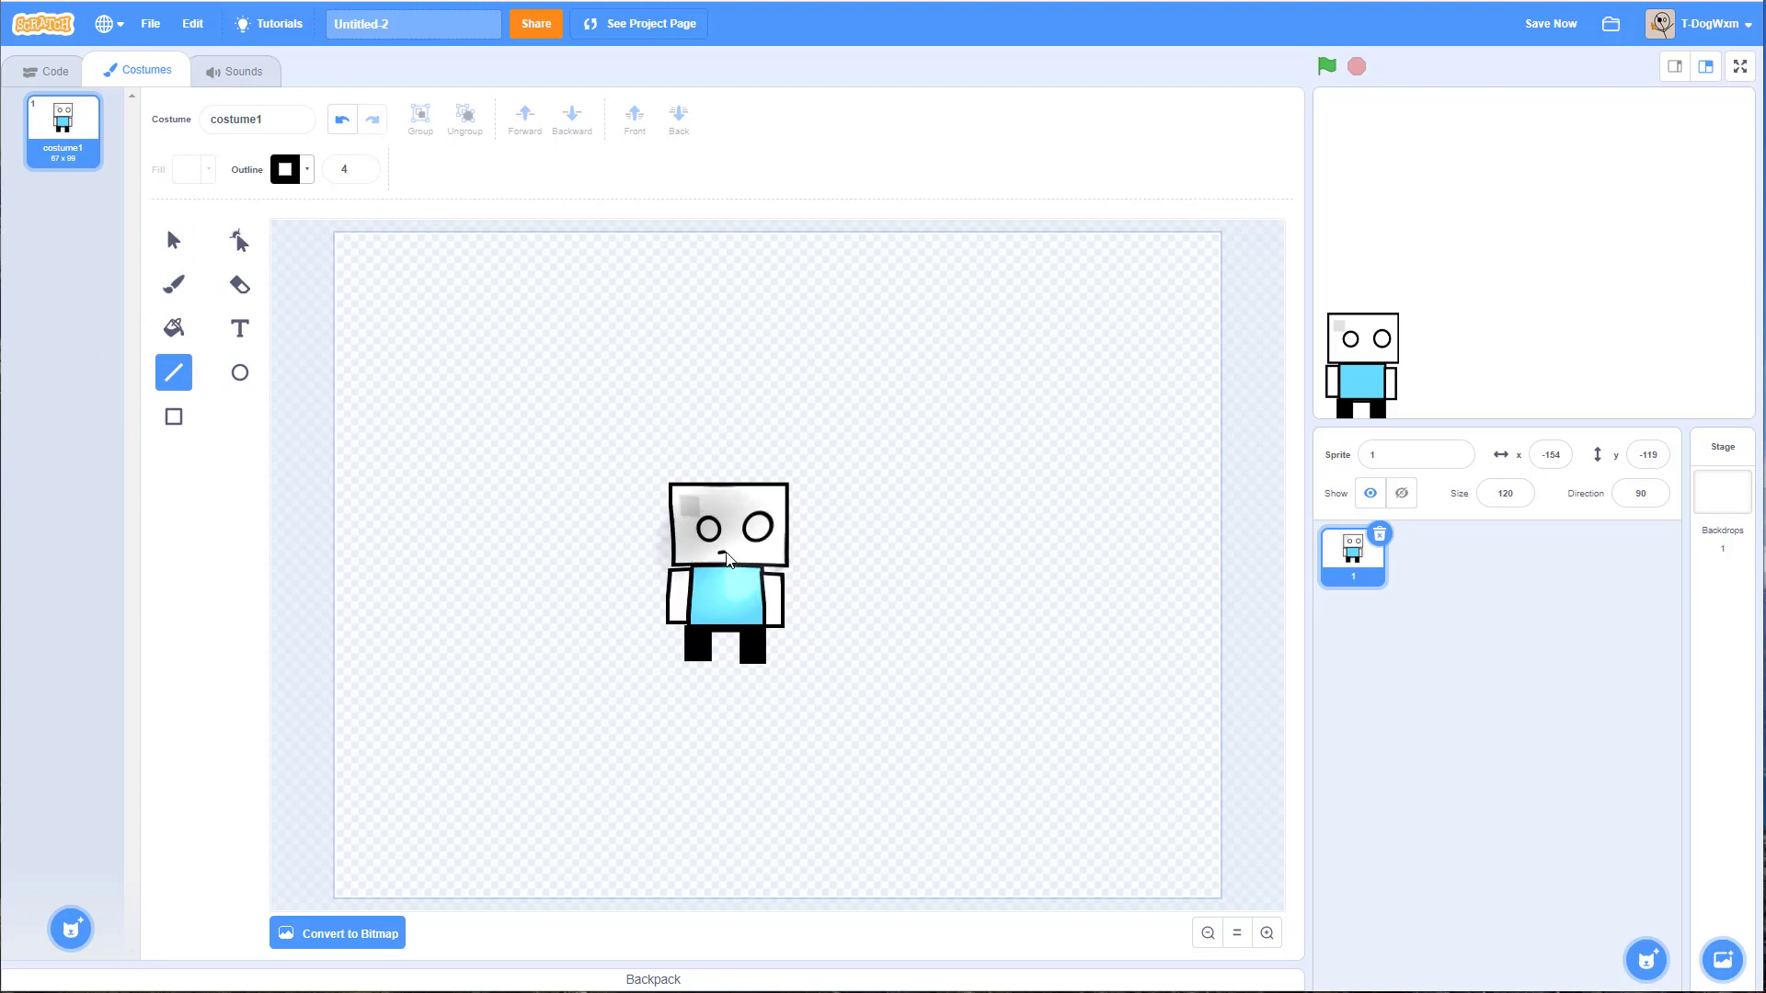
{"action": "left_click_drag", "start_coordinate": [718, 554], "coordinate": [758, 552]}
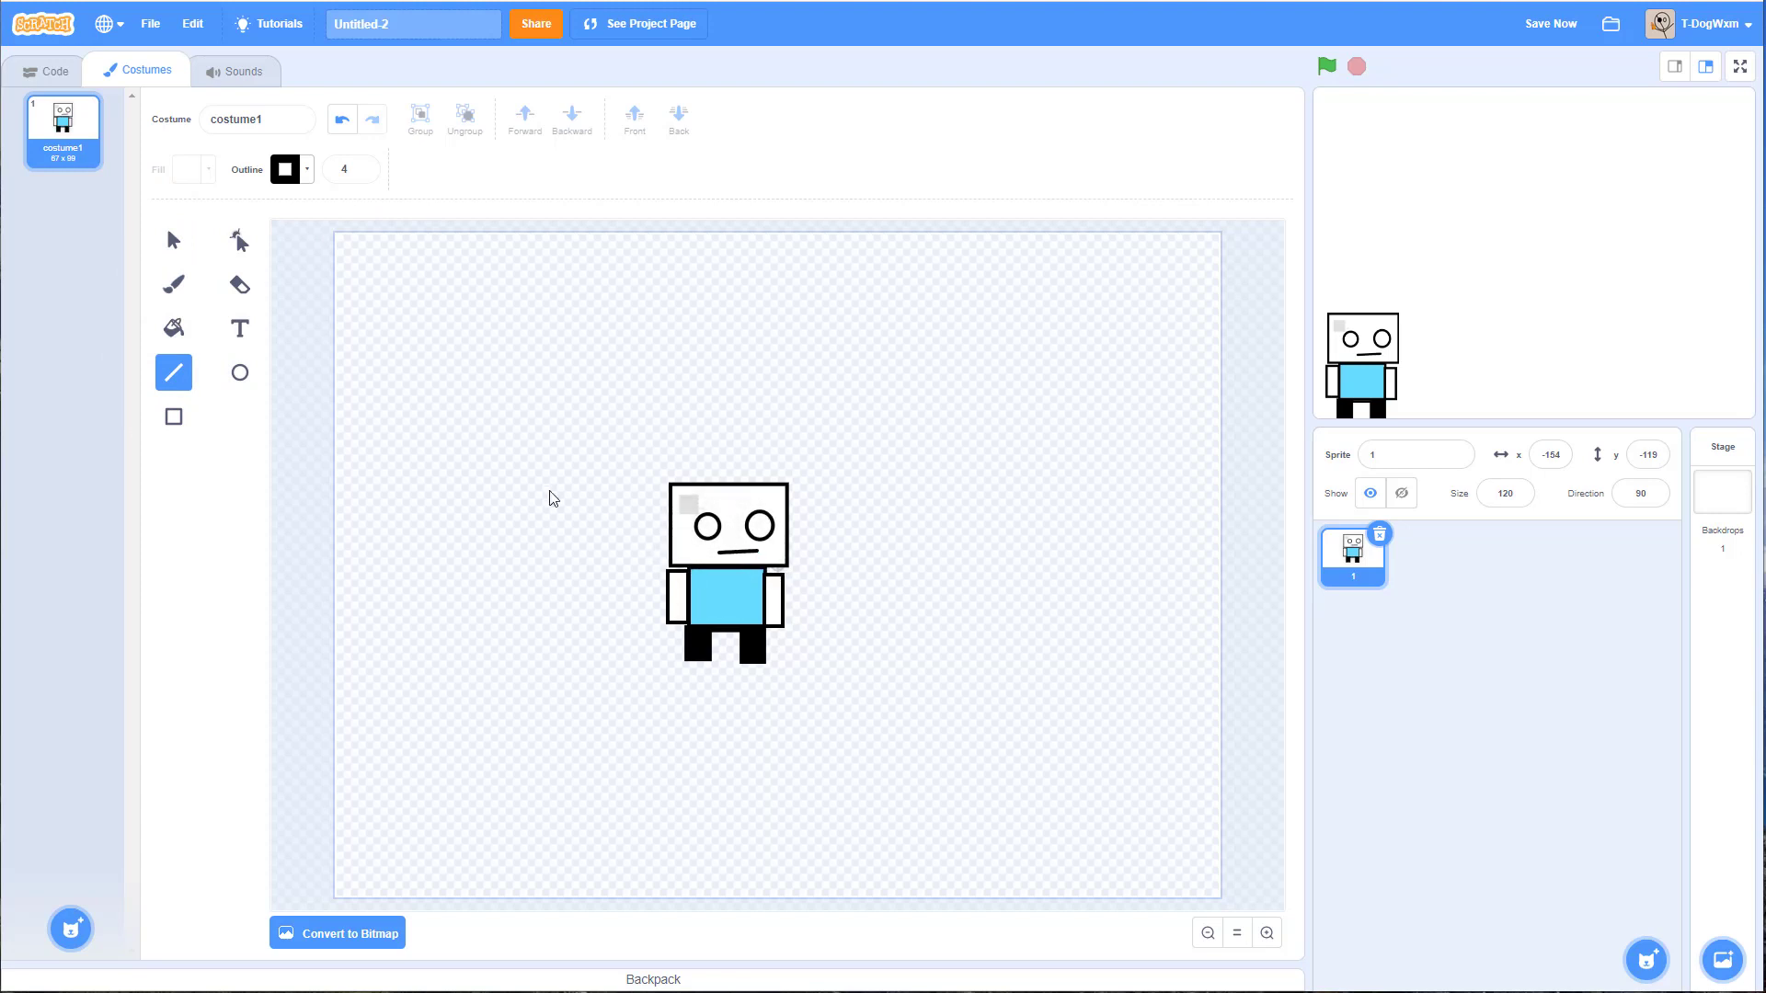
Step: Rename the character's costume to a and save the project
{"action": "left_click", "coordinate": [174, 241]}
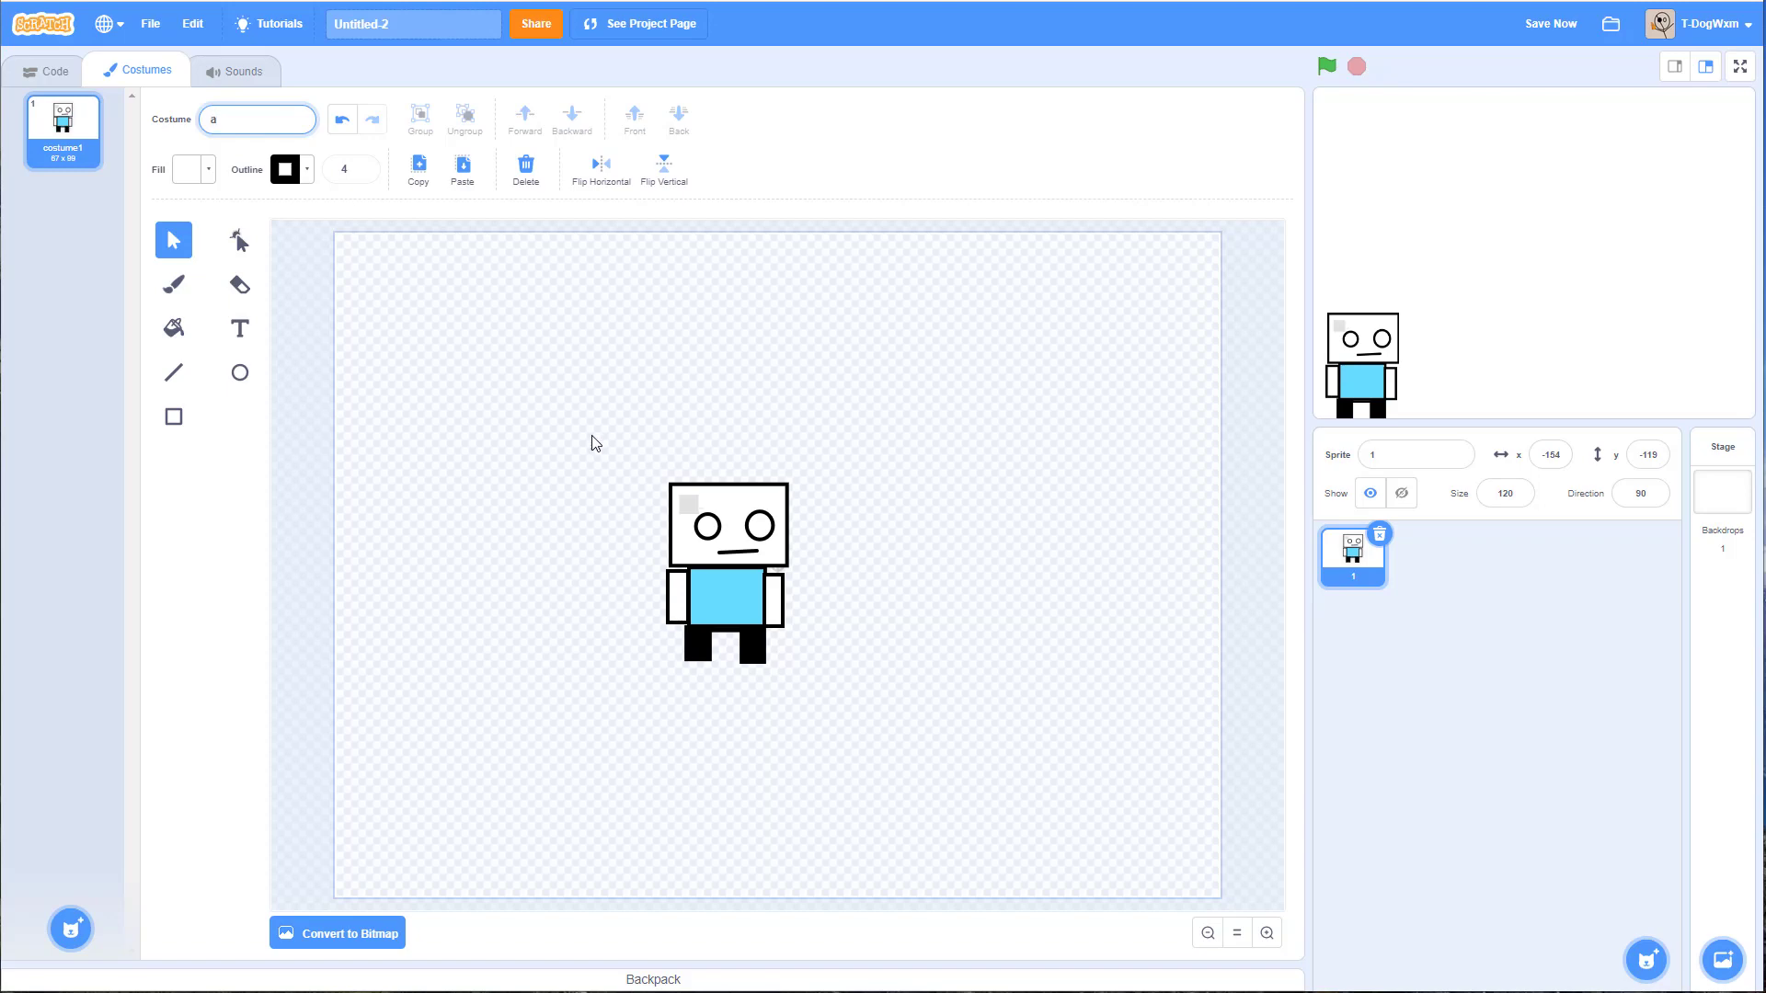
{"action": "left_click", "coordinate": [536, 451]}
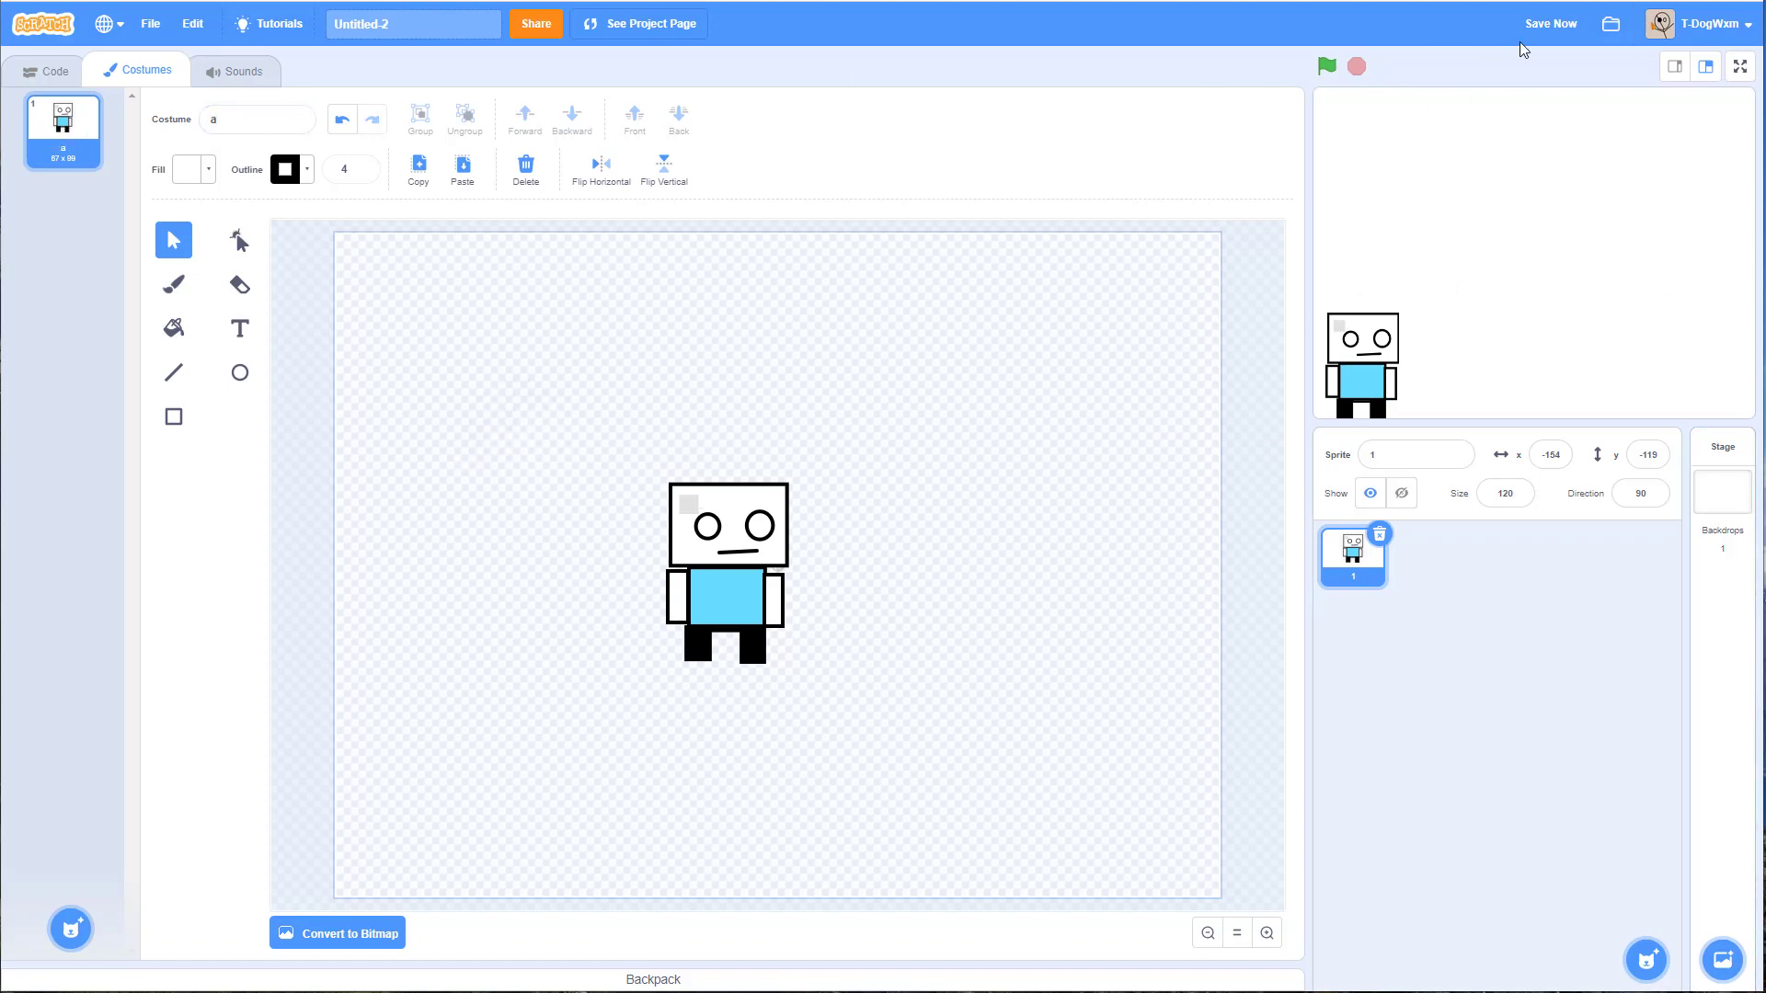
{"action": "left_click", "coordinate": [1555, 32]}
Step: Take the shirt's light blue as the fill for new rectangles and lower its brightness to a darker blue
{"action": "left_click", "coordinate": [242, 338]}
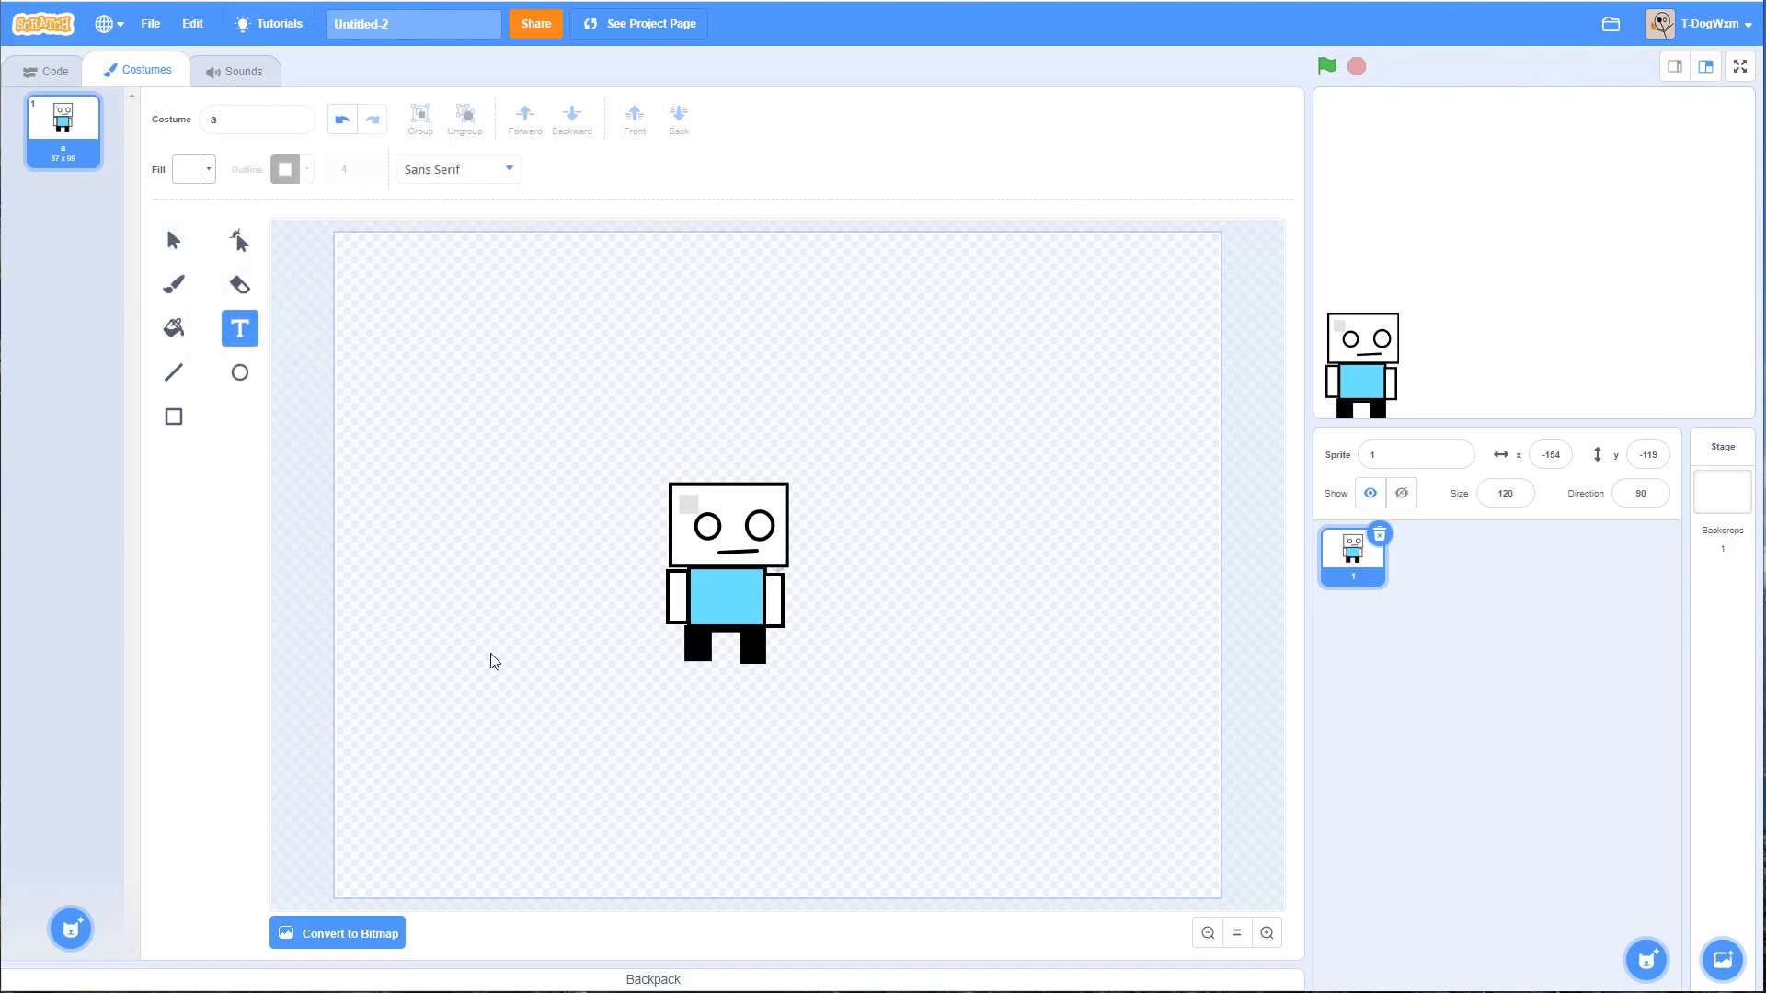
{"action": "left_click", "coordinate": [174, 417]}
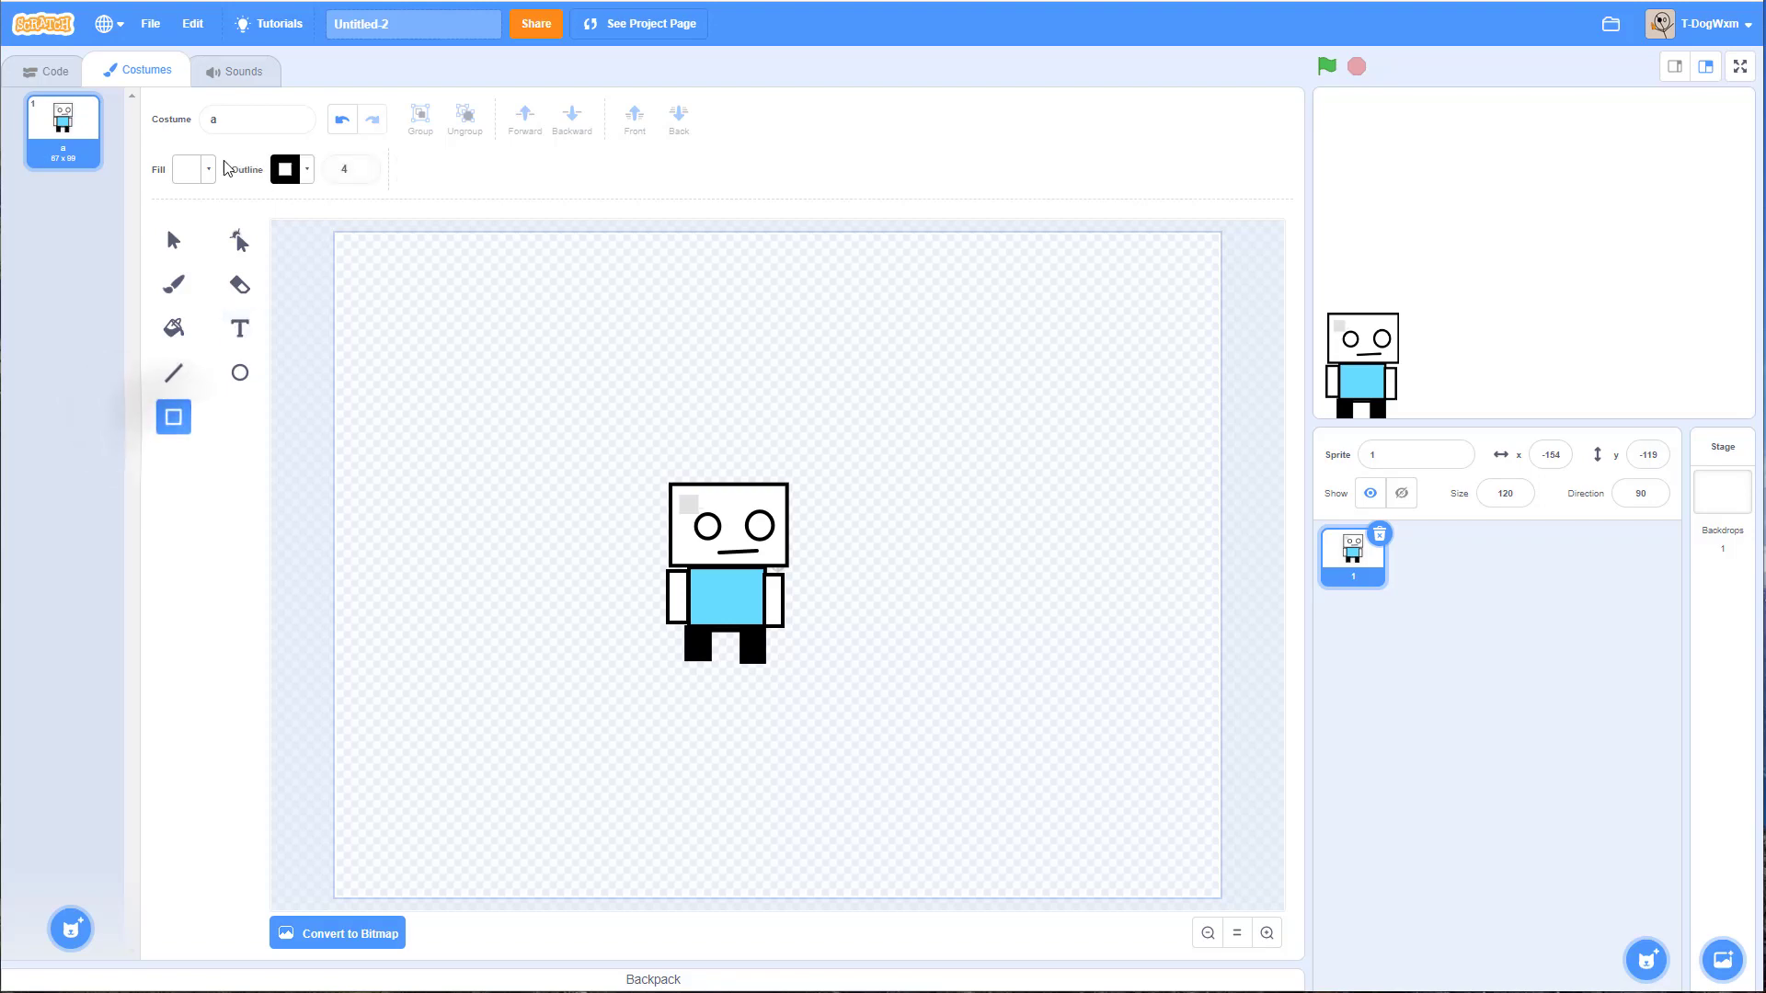
{"action": "left_click", "coordinate": [208, 168]}
{"action": "left_click", "coordinate": [173, 239]}
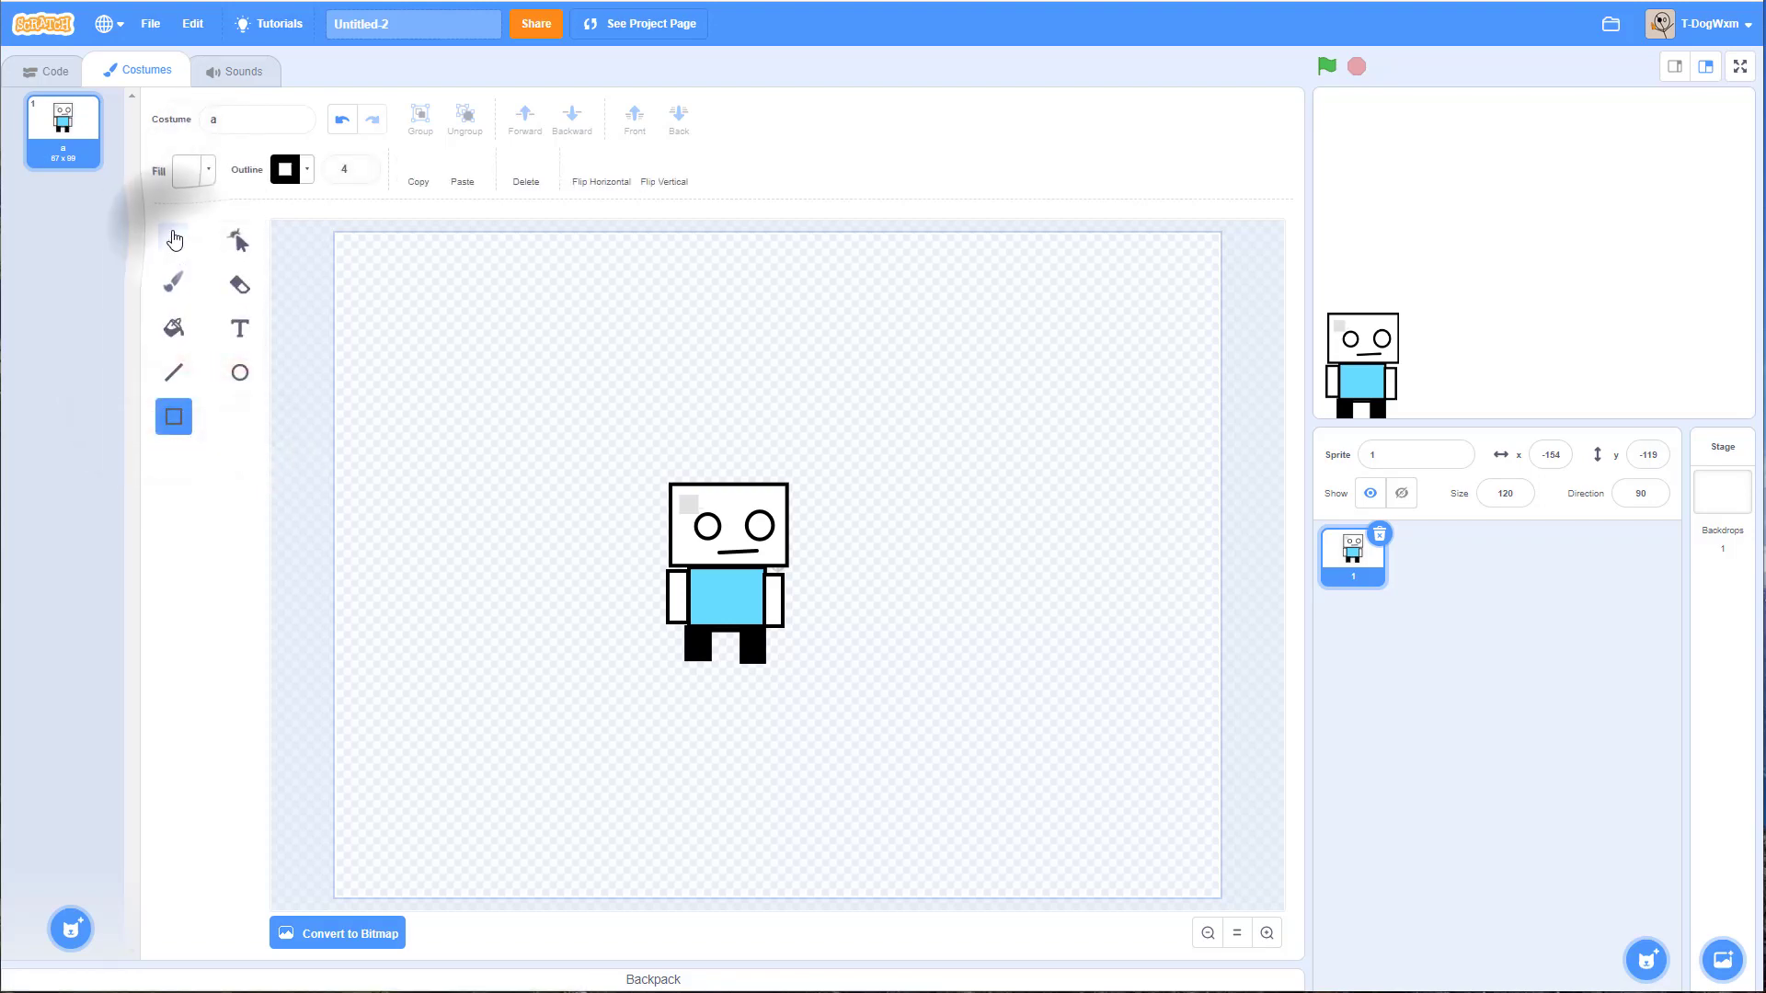
{"action": "left_click", "coordinate": [734, 602]}
{"action": "left_click", "coordinate": [174, 417]}
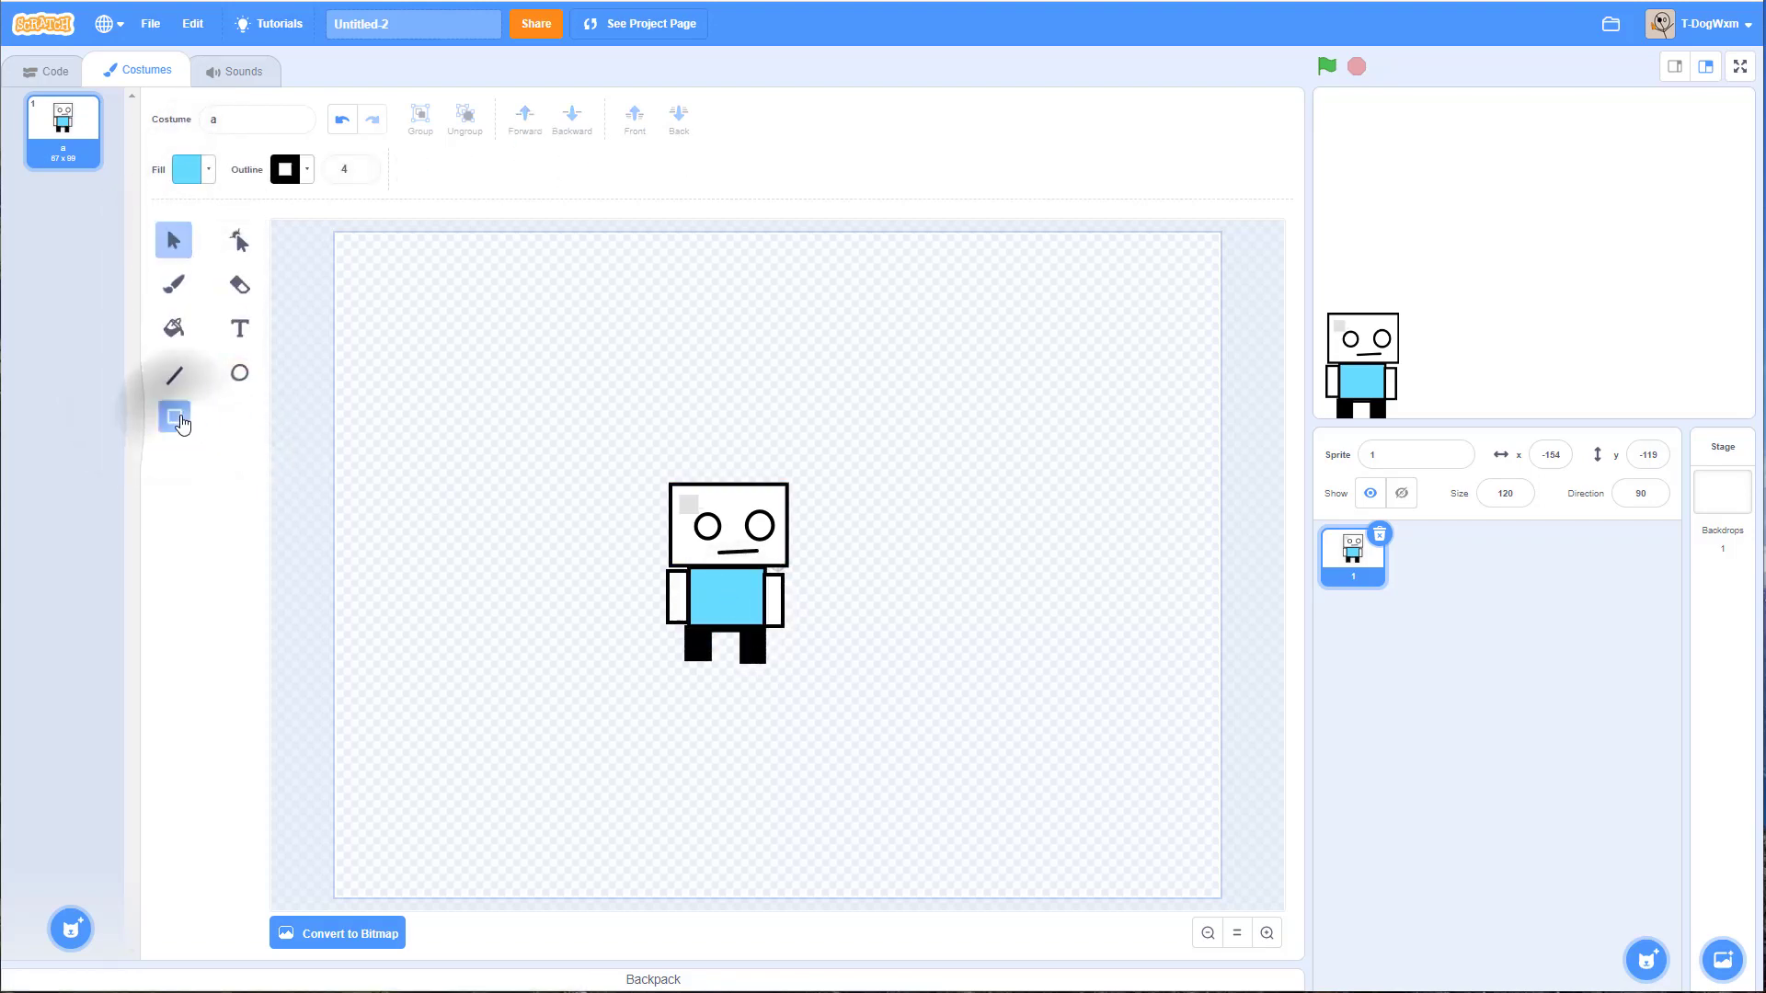
{"action": "left_click", "coordinate": [208, 169]}
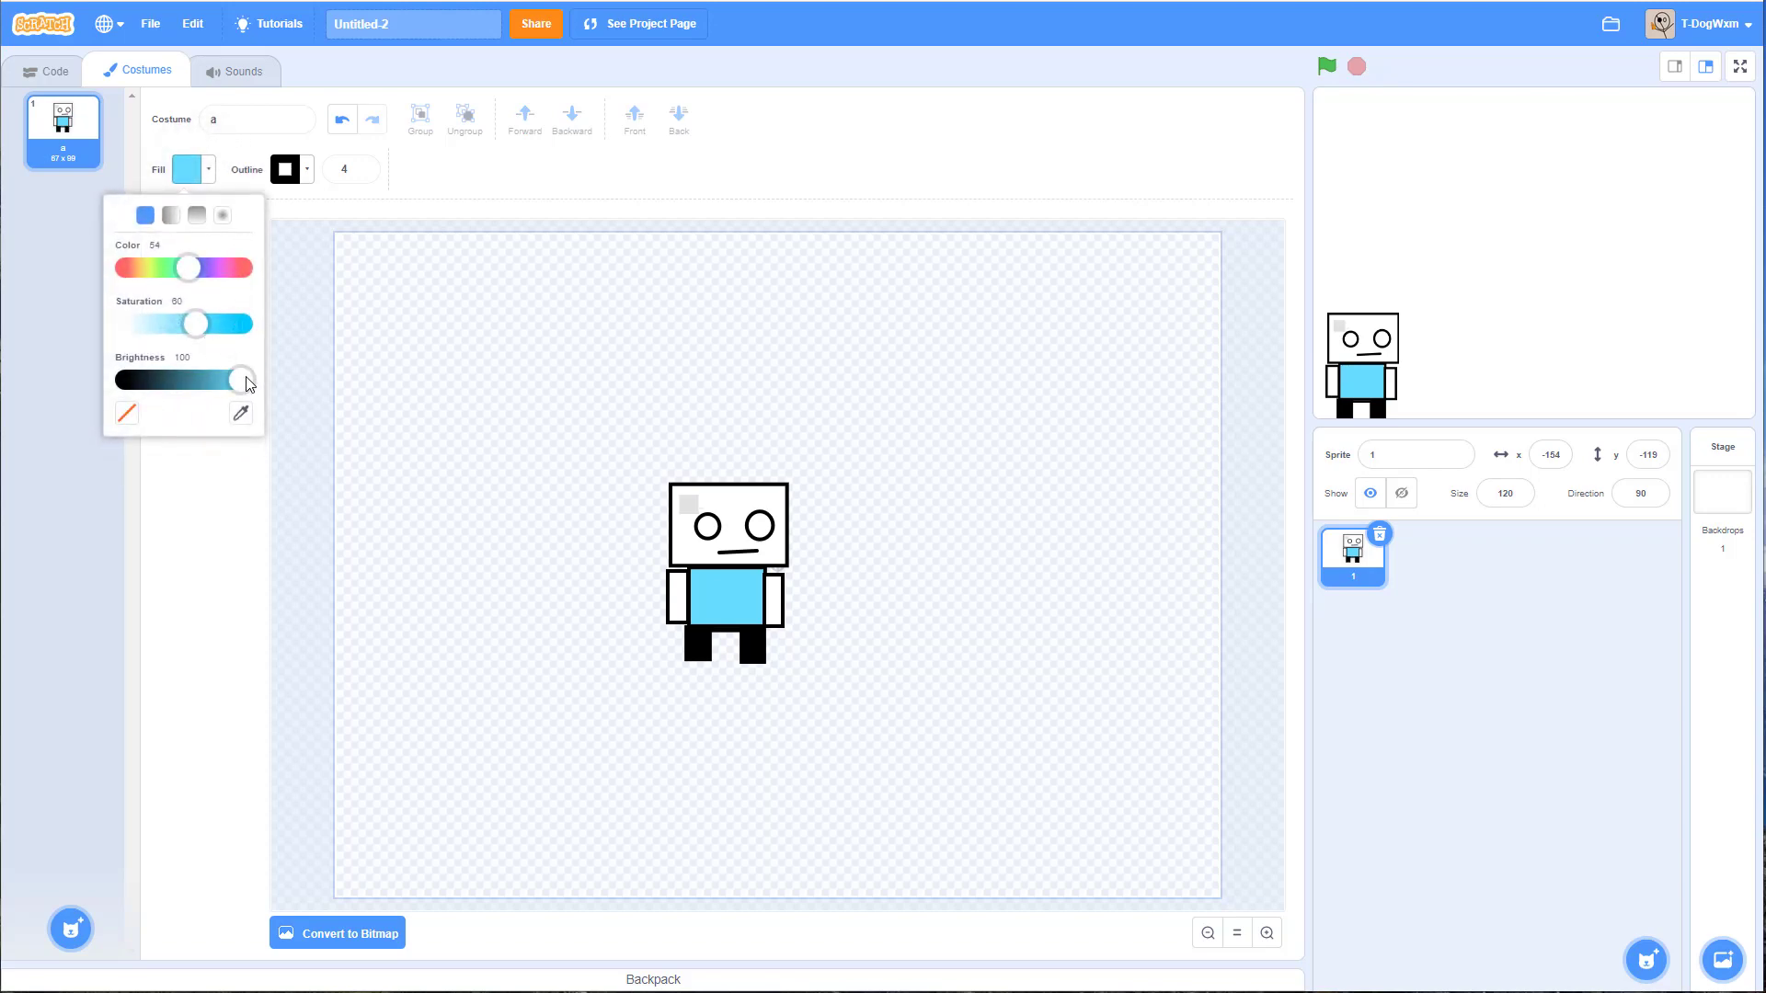
{"action": "left_click_drag", "start_coordinate": [246, 384], "coordinate": [221, 386]}
{"action": "left_click", "coordinate": [692, 589]}
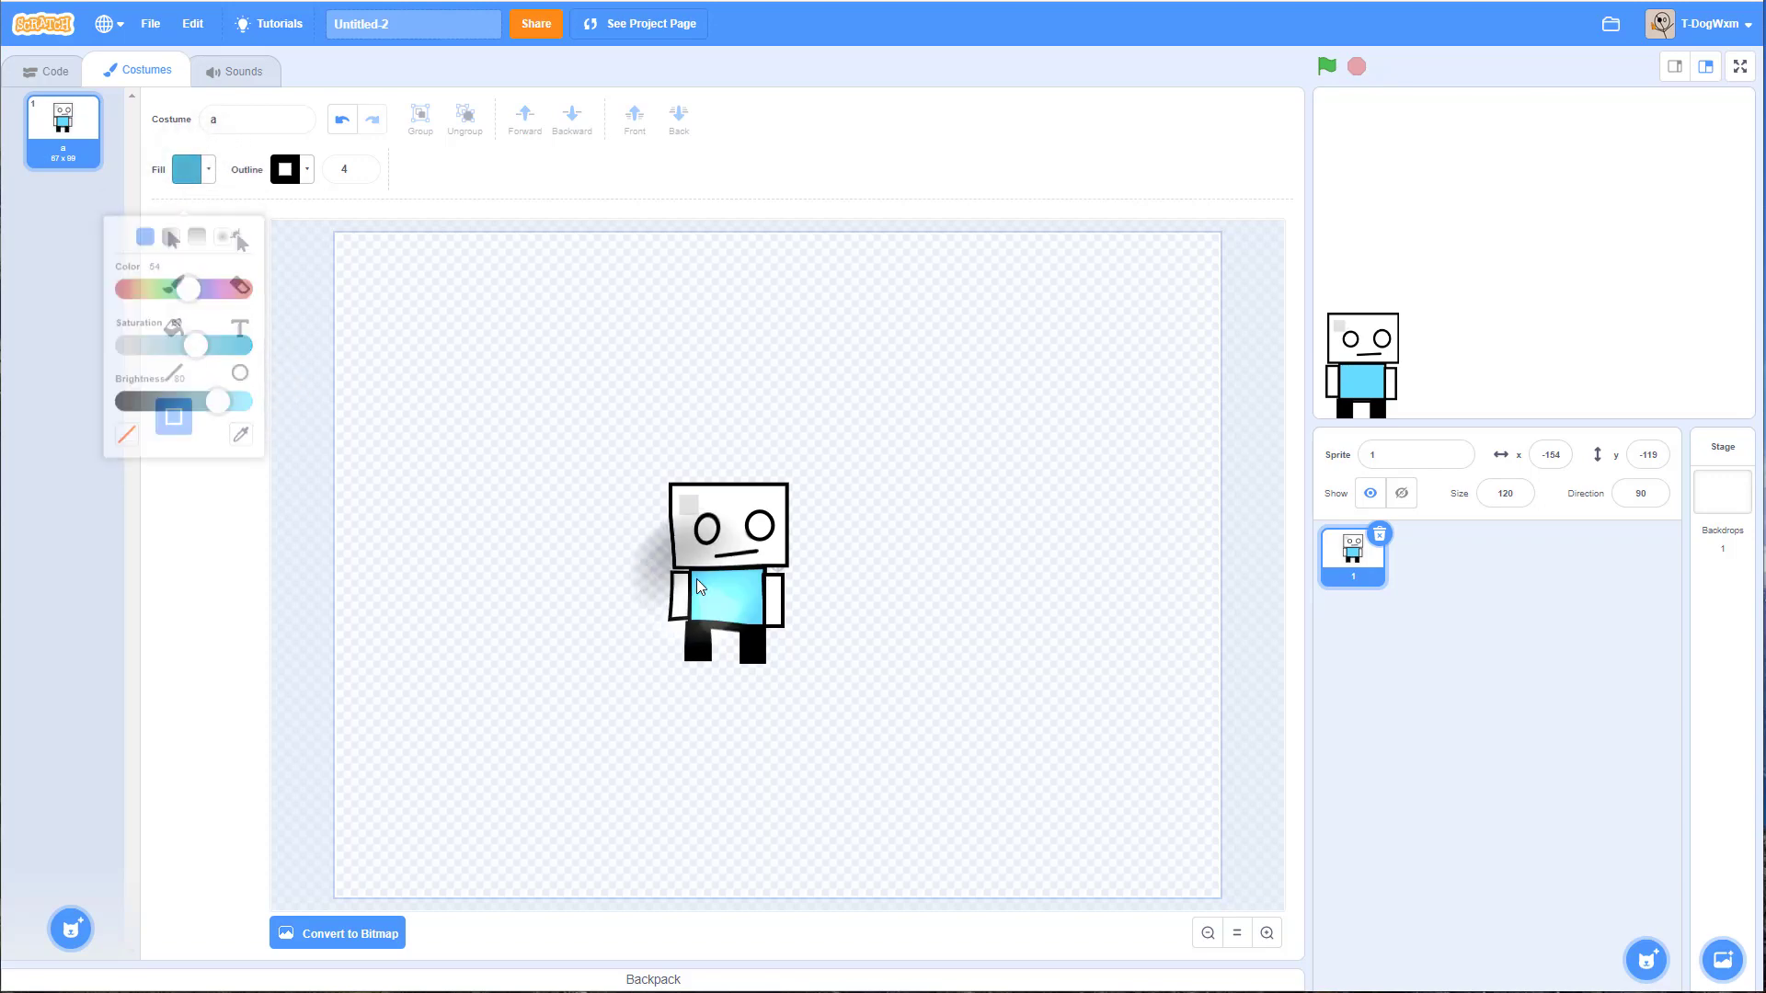
Step: Draw a trial darker blue rectangle on the shirt with its outline removed, tilt it, and delete it
{"action": "left_click_drag", "start_coordinate": [697, 578], "coordinate": [720, 618]}
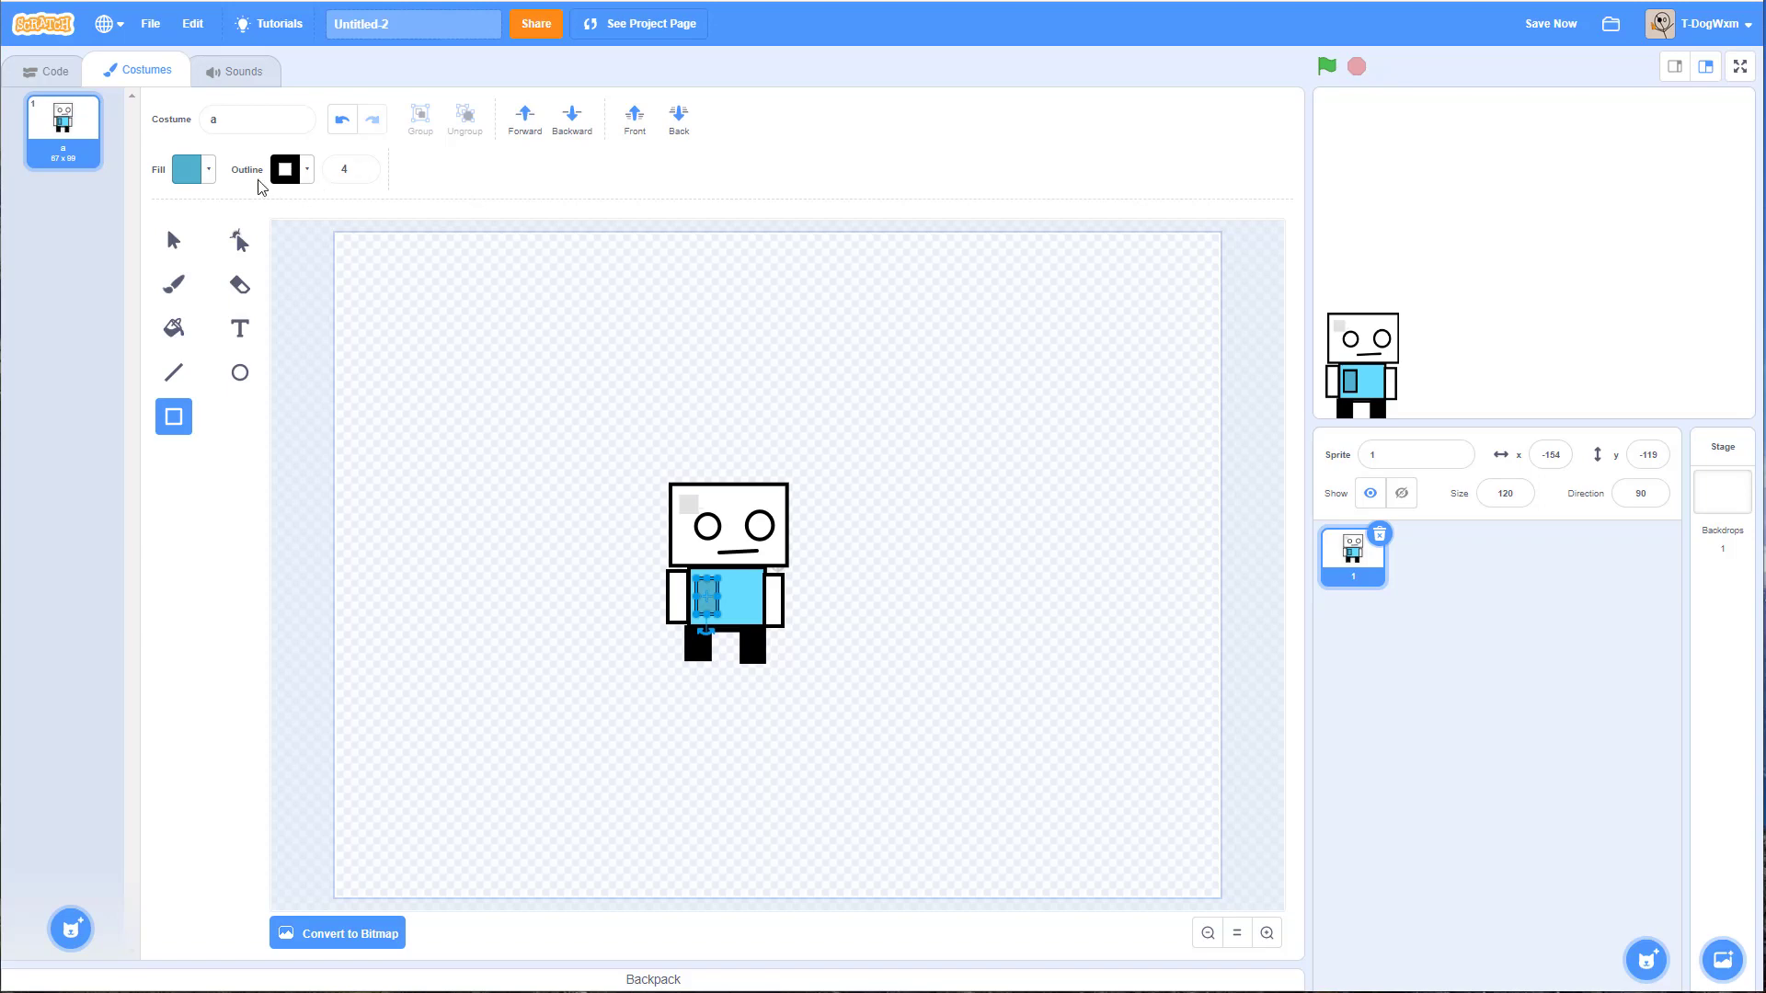
{"action": "left_click", "coordinate": [292, 175]}
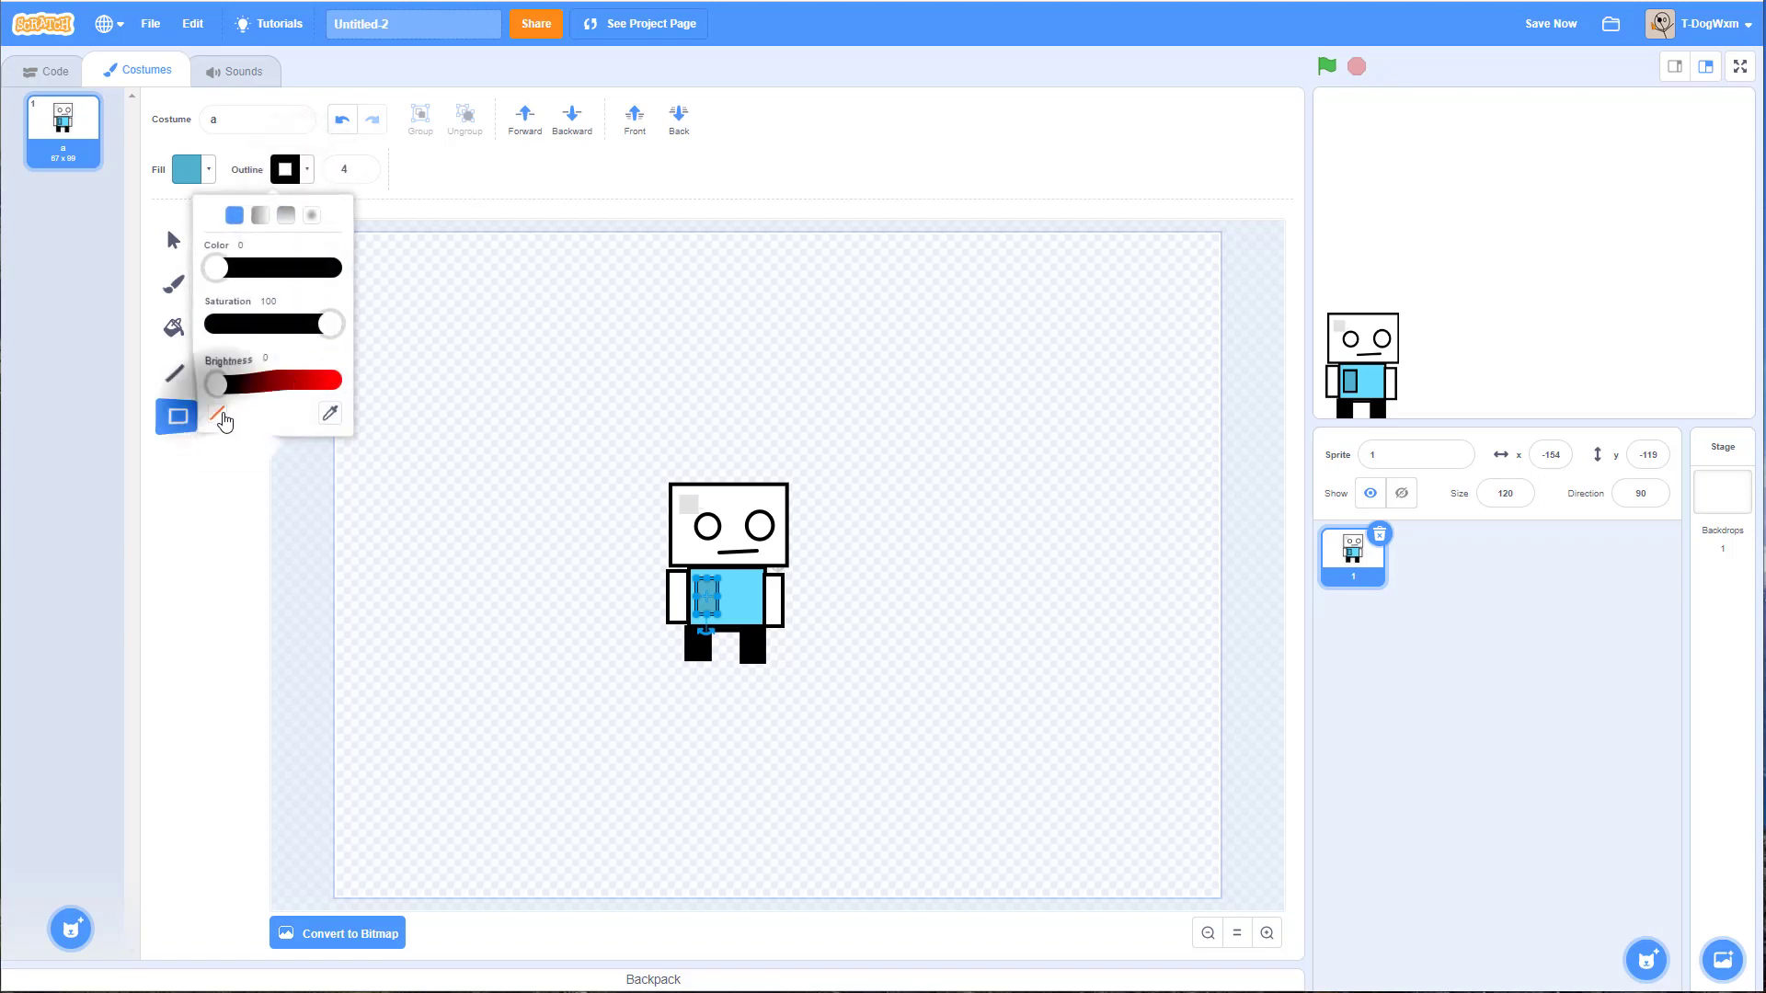
{"action": "left_click", "coordinate": [216, 413]}
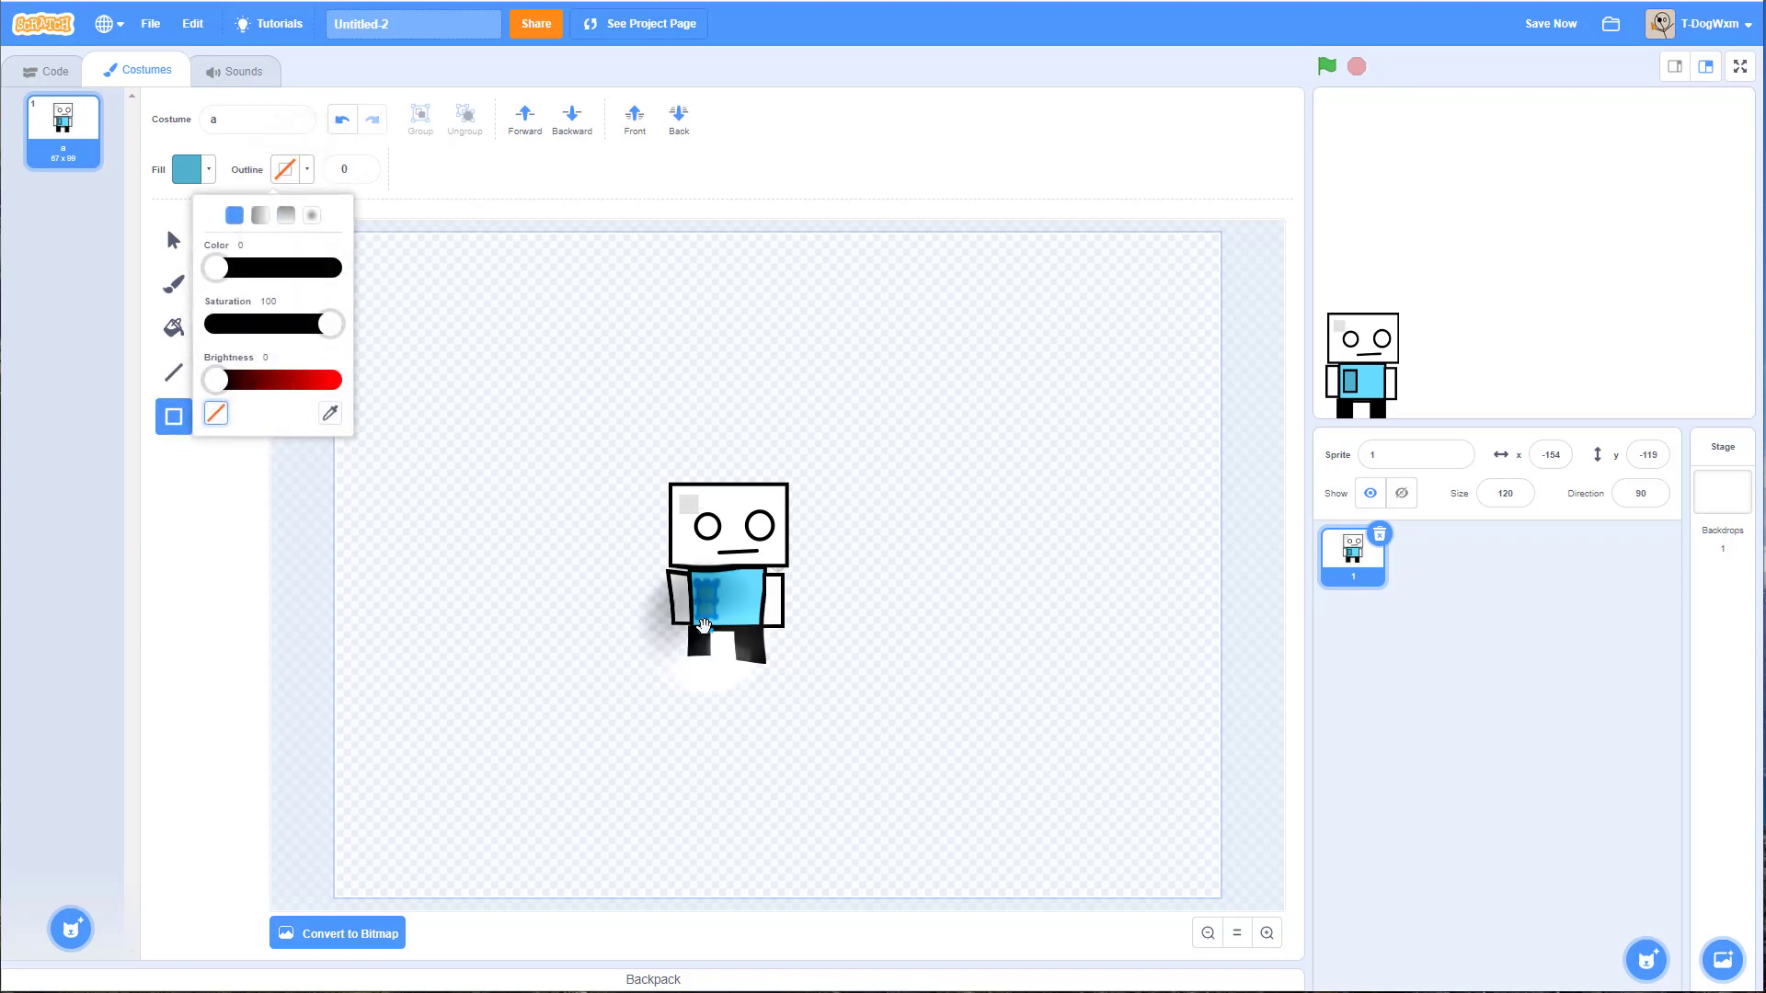
{"action": "left_click_drag", "start_coordinate": [706, 633], "coordinate": [707, 594]}
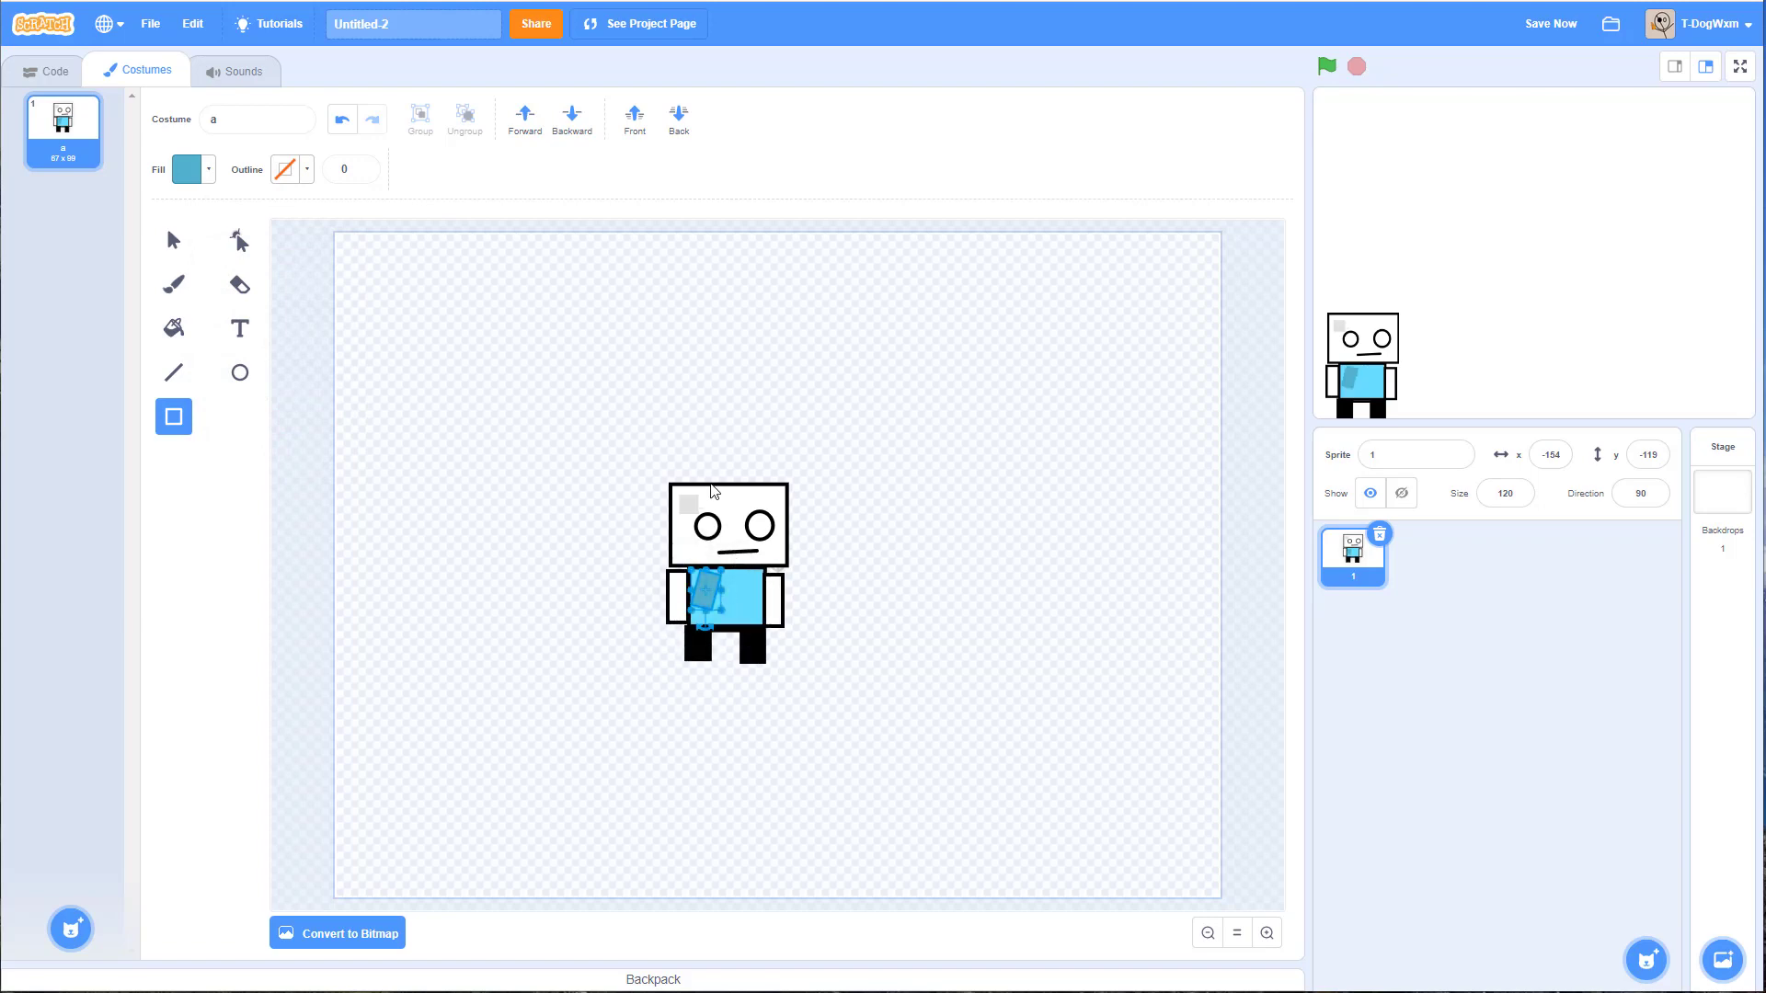
{"action": "key", "text": "Delete"}
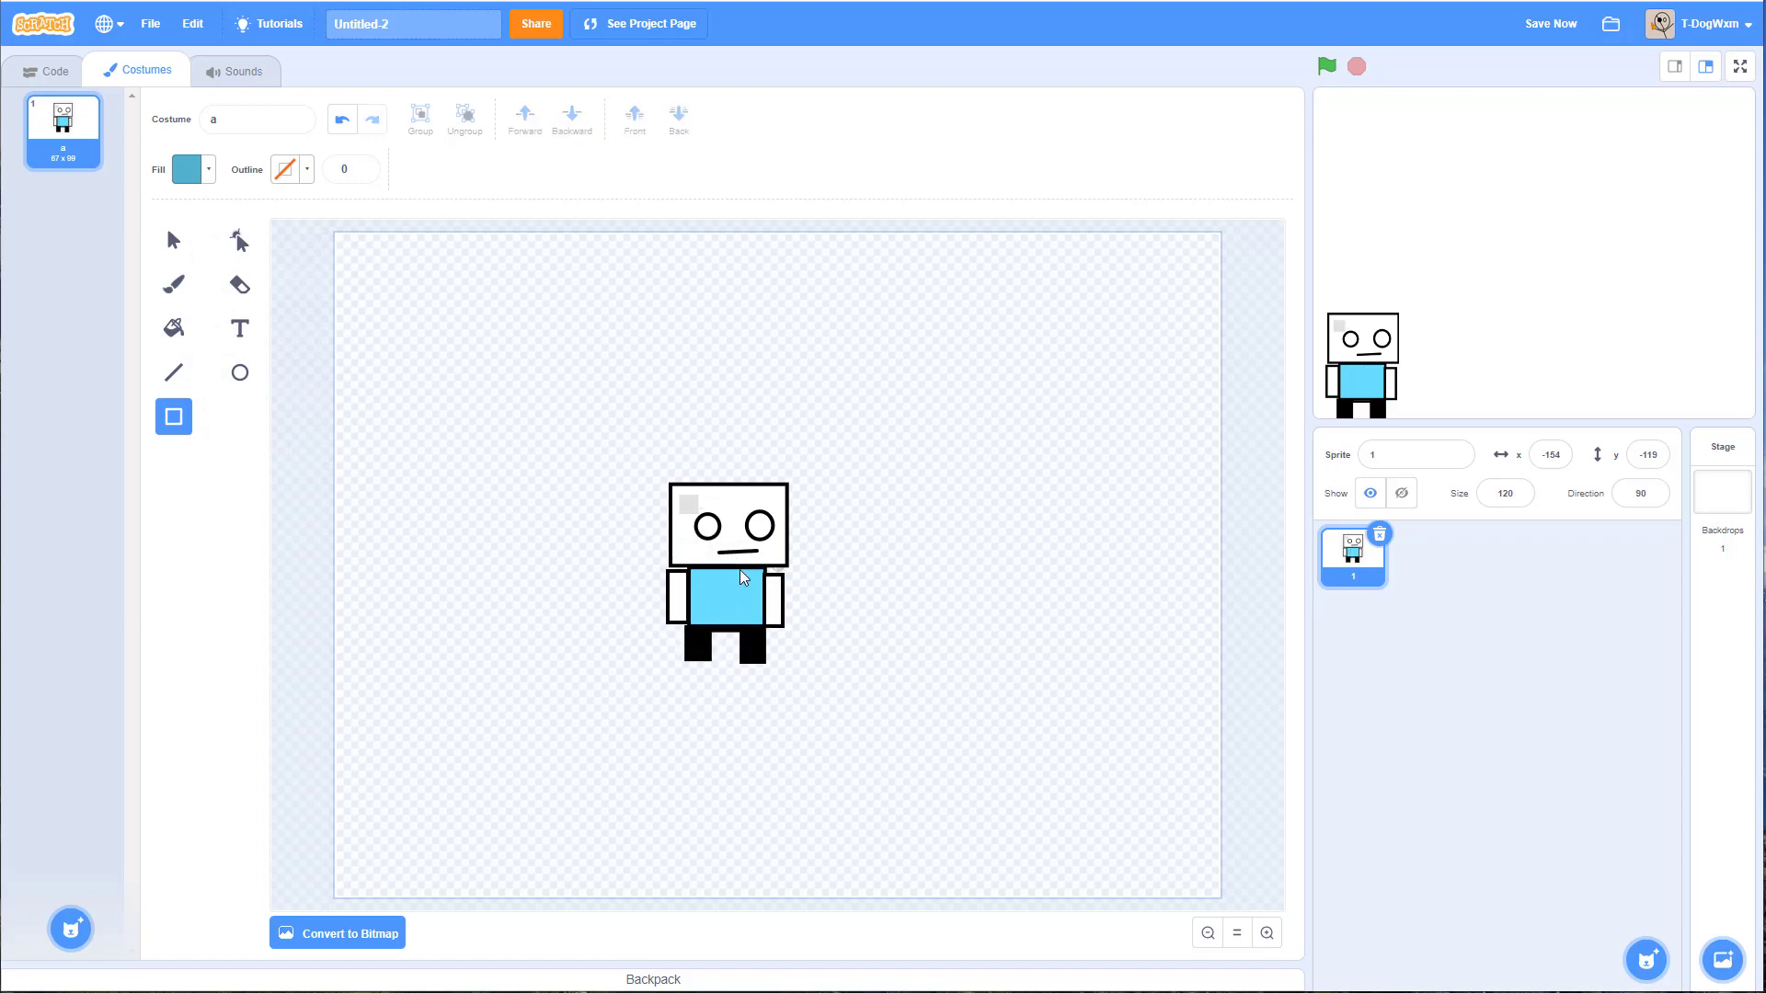
Step: Draw two small darker blue rectangles without outlines on the shirt, one near its upper left and one near its lower right
{"action": "left_click_drag", "start_coordinate": [701, 577], "coordinate": [756, 621]}
{"action": "left_click", "coordinate": [857, 587]}
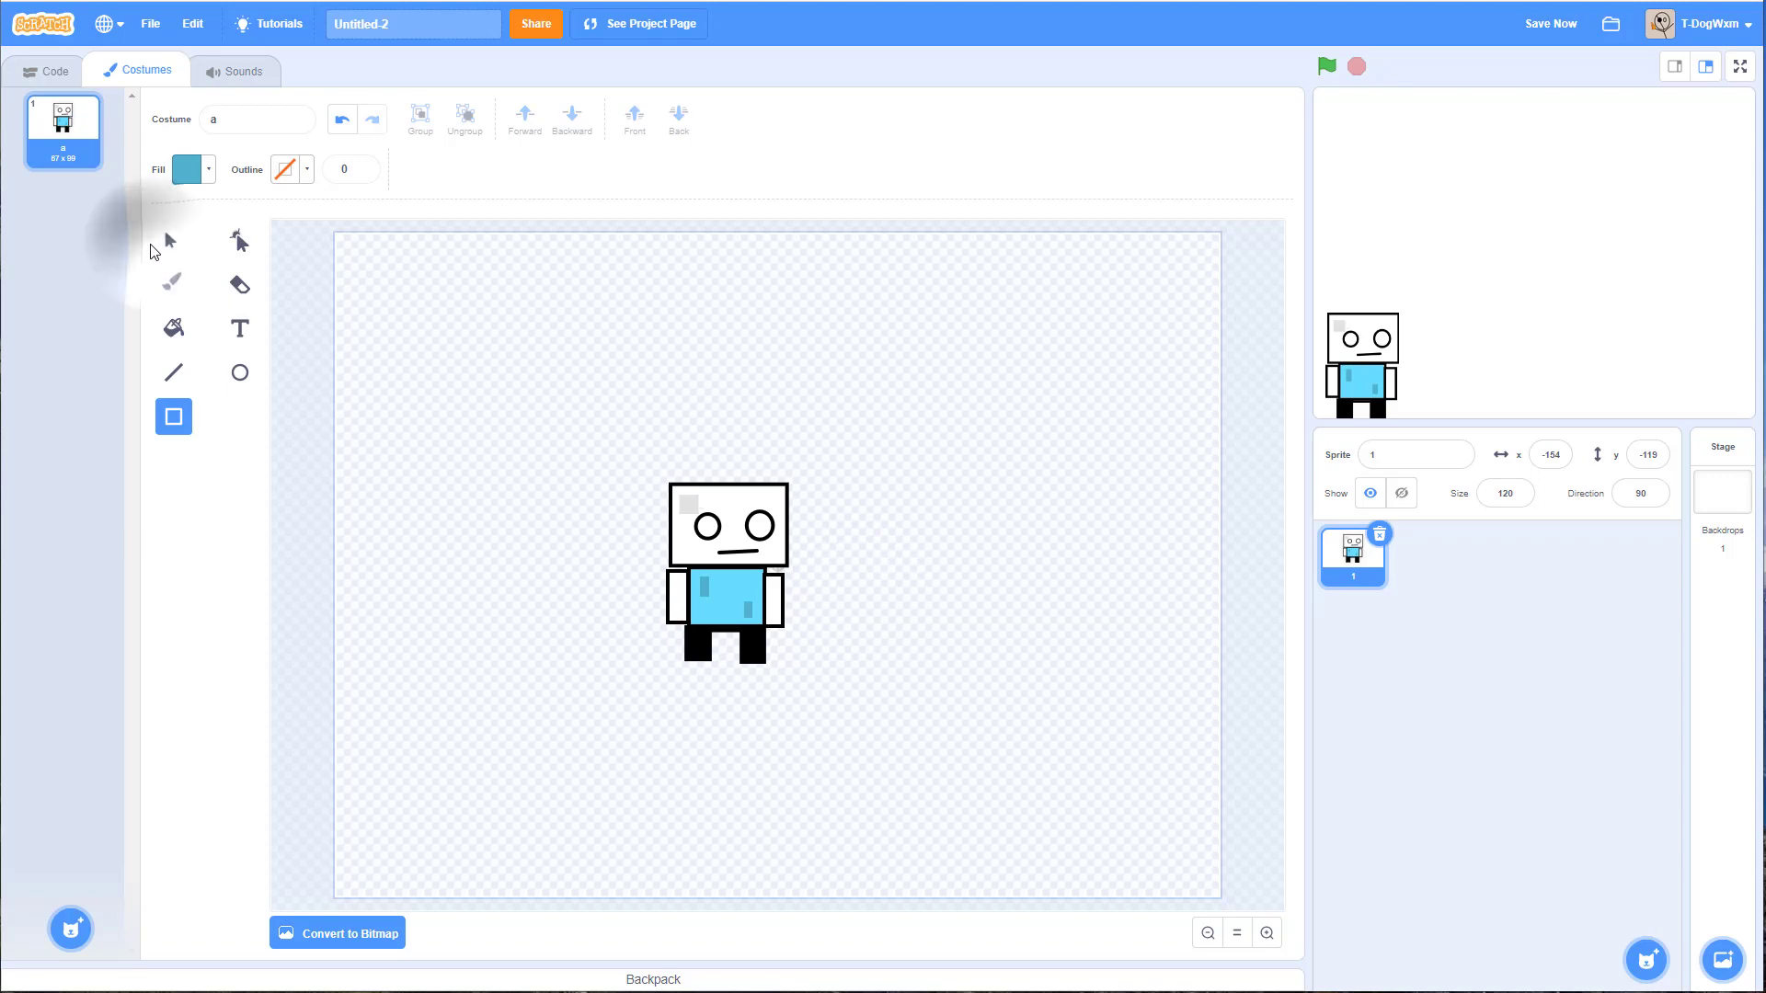
{"action": "left_click", "coordinate": [182, 247]}
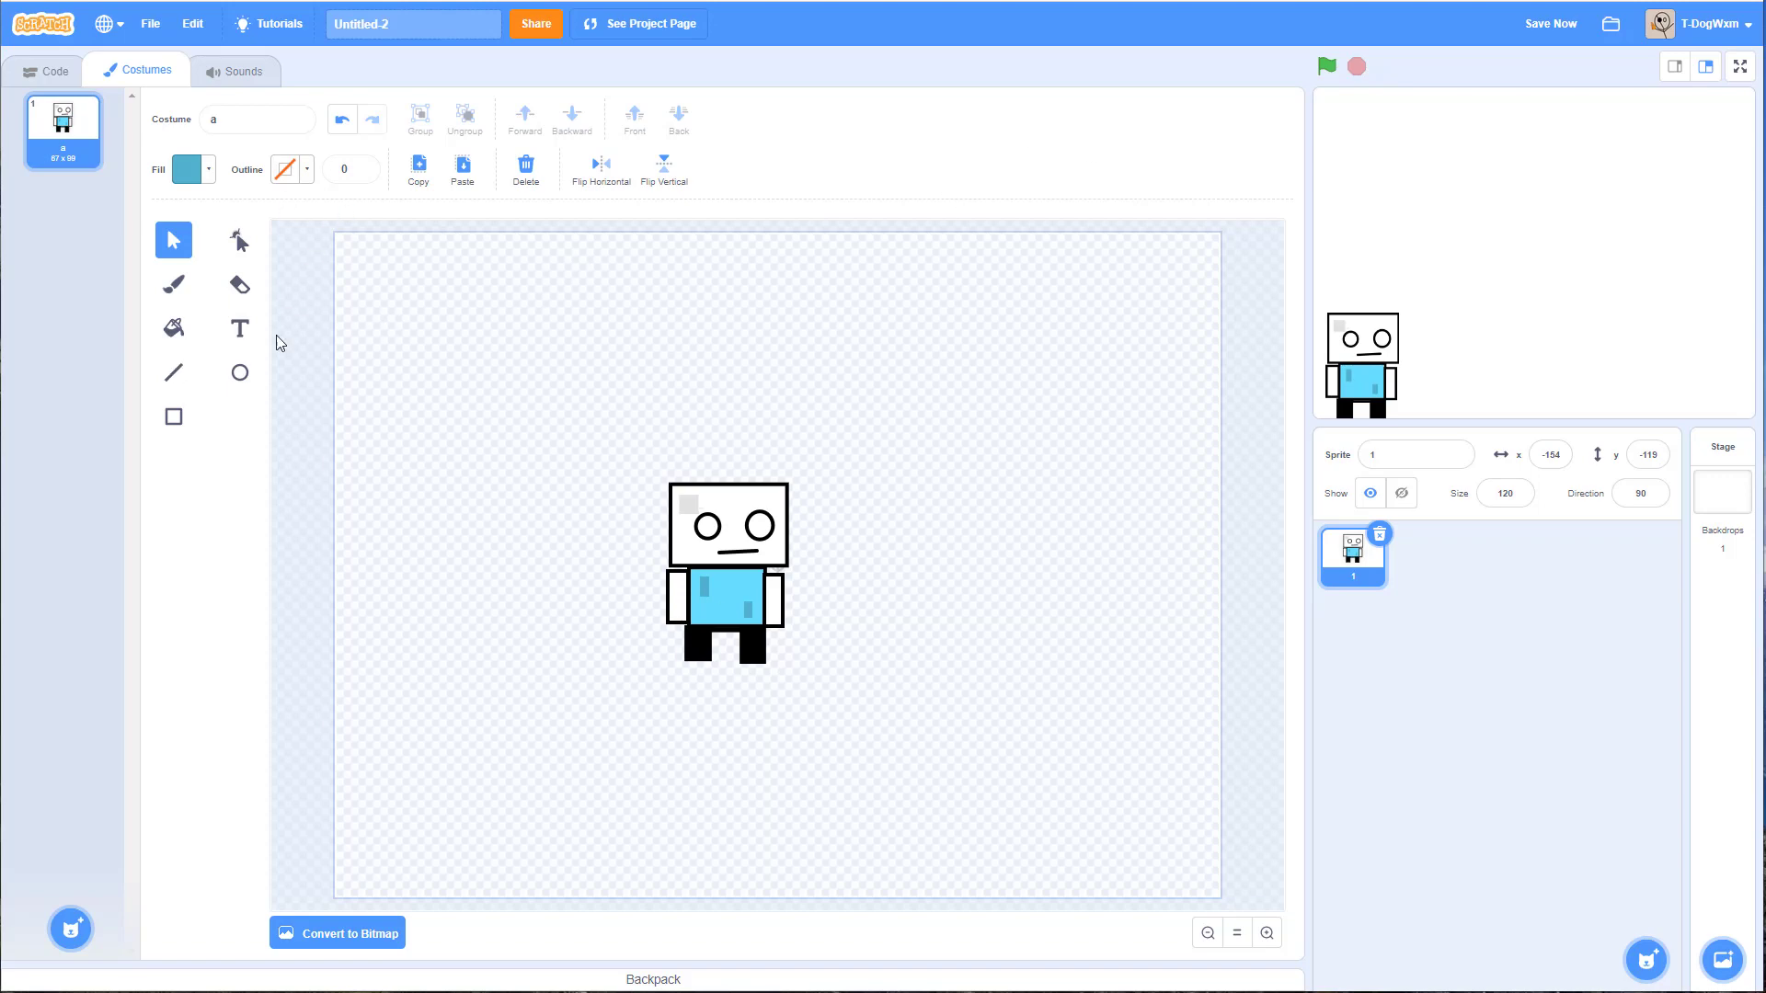
Step: Add the Apple costume from the costume library to the sprite
{"action": "left_click", "coordinate": [70, 929]}
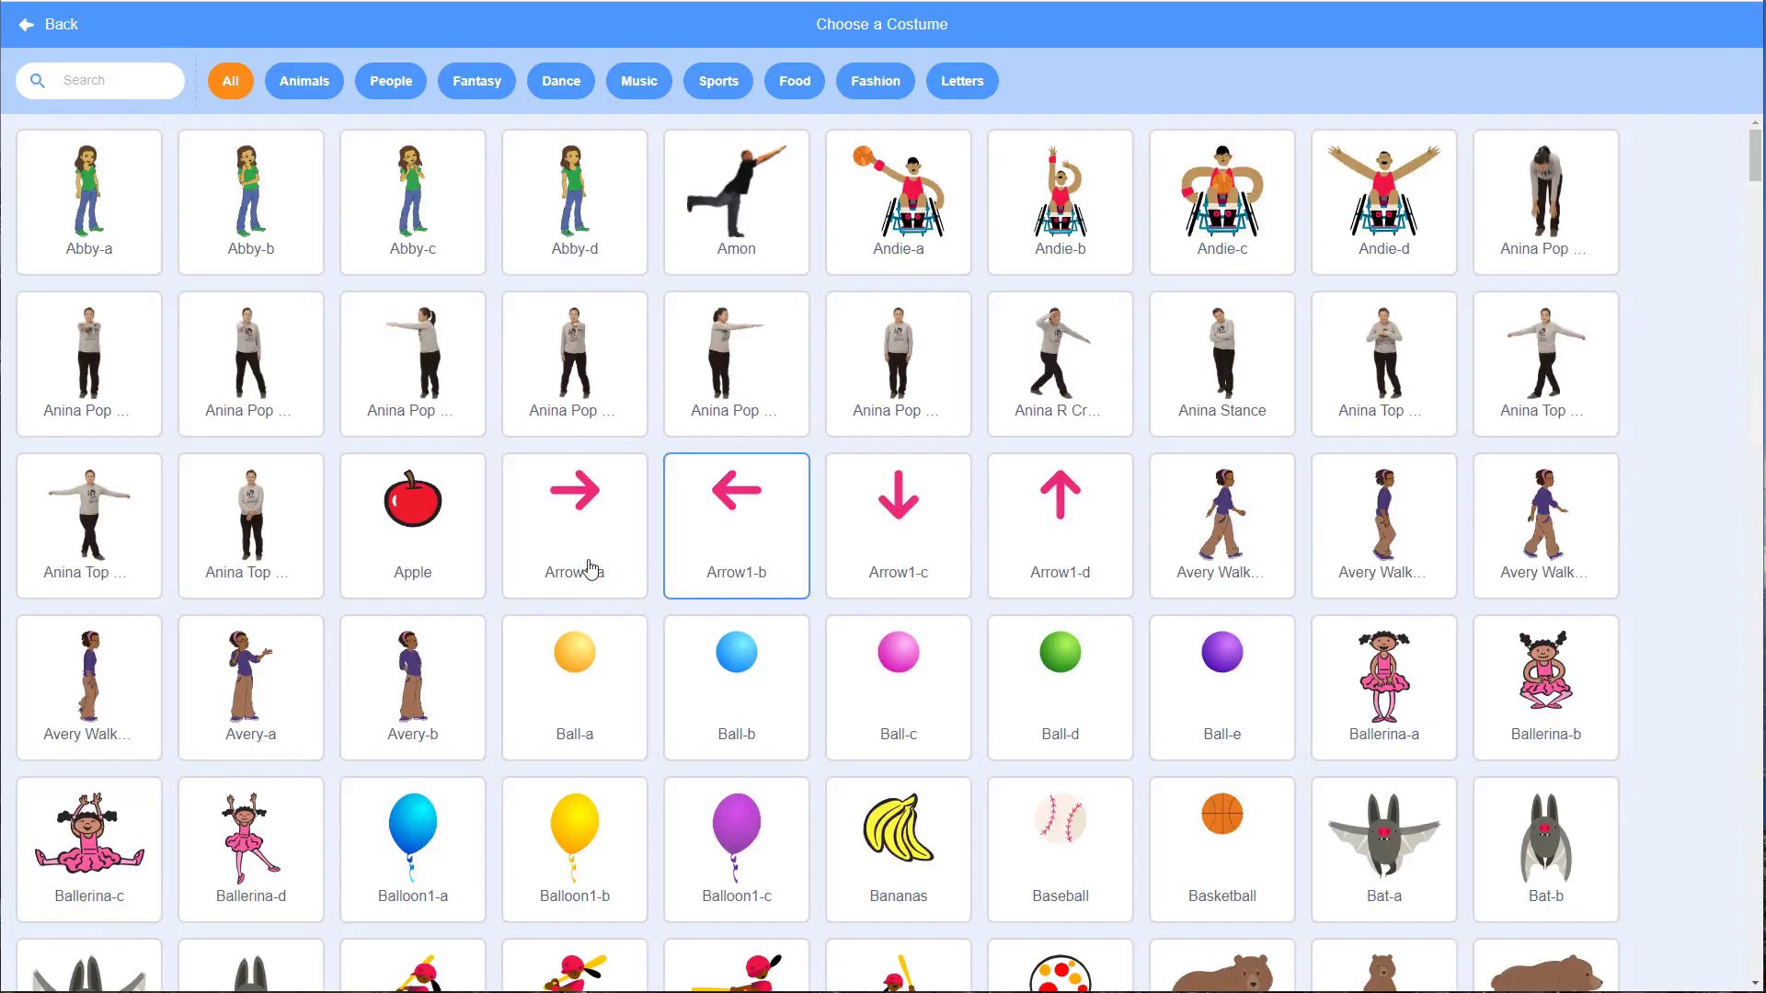
{"action": "left_click", "coordinate": [394, 518]}
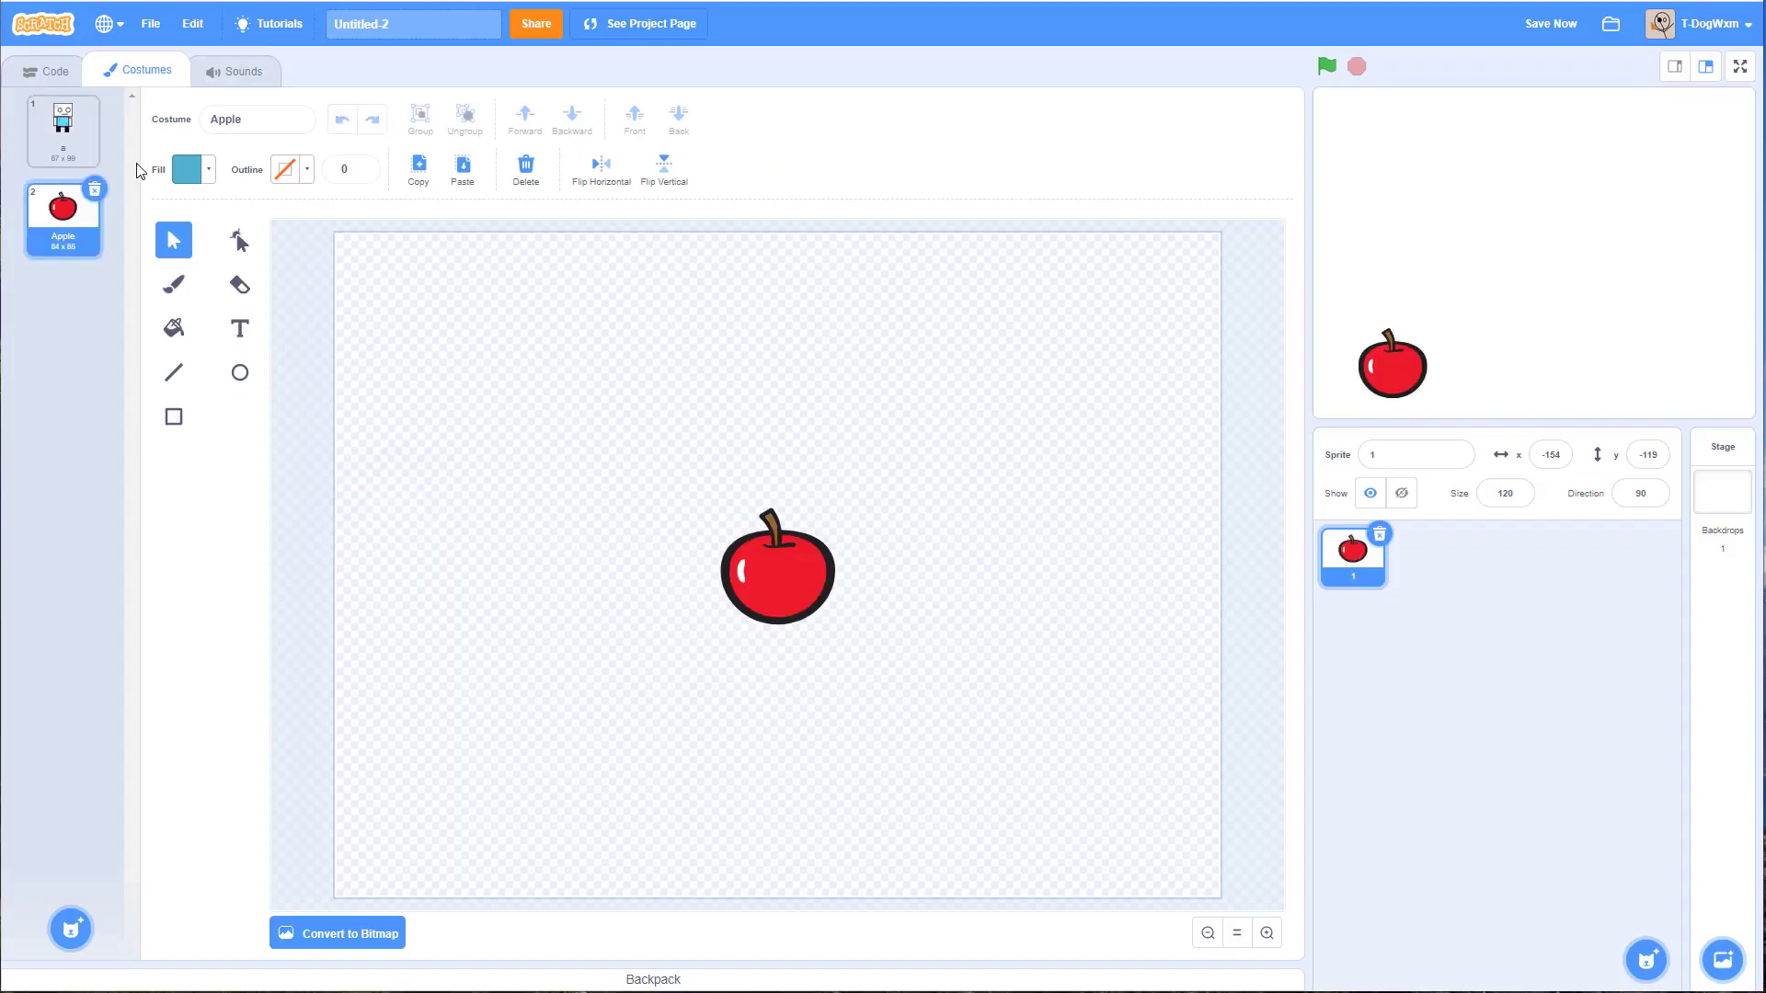
{"action": "right_click", "coordinate": [74, 228]}
{"action": "left_click", "coordinate": [92, 422]}
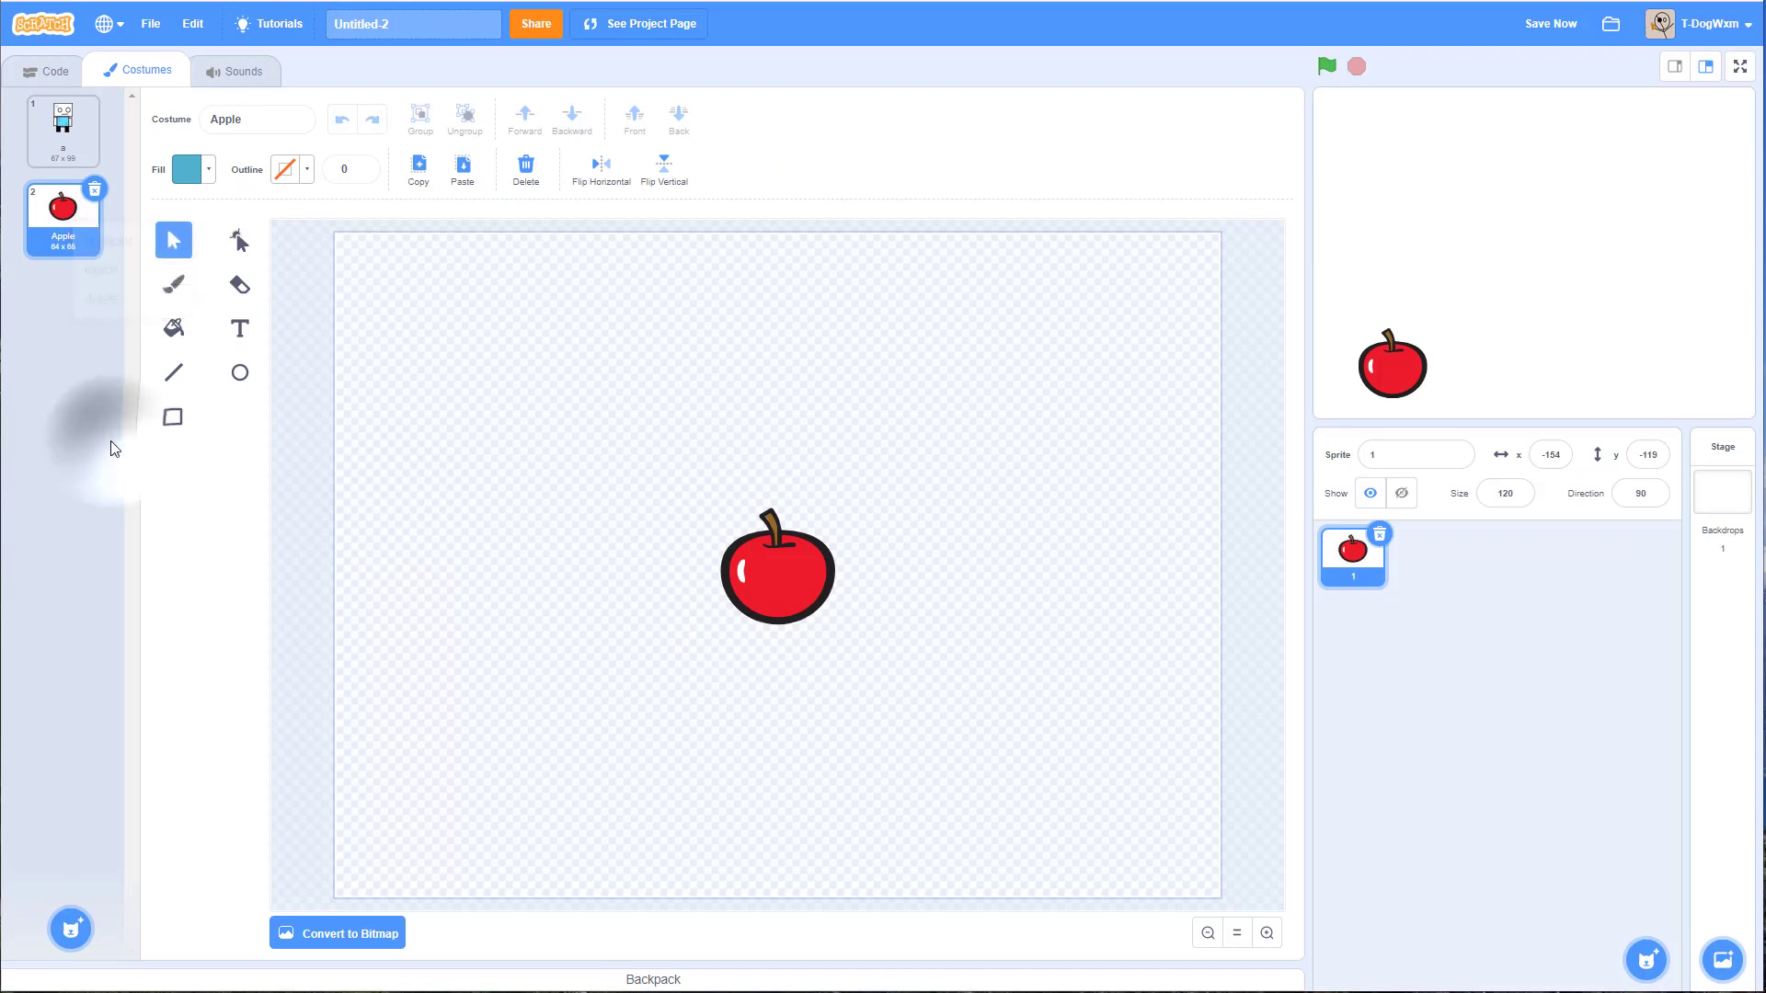
Step: Try to copy the apple artwork into the character's costume, and undo the paste
{"action": "left_click_drag", "start_coordinate": [460, 400], "coordinate": [979, 731]}
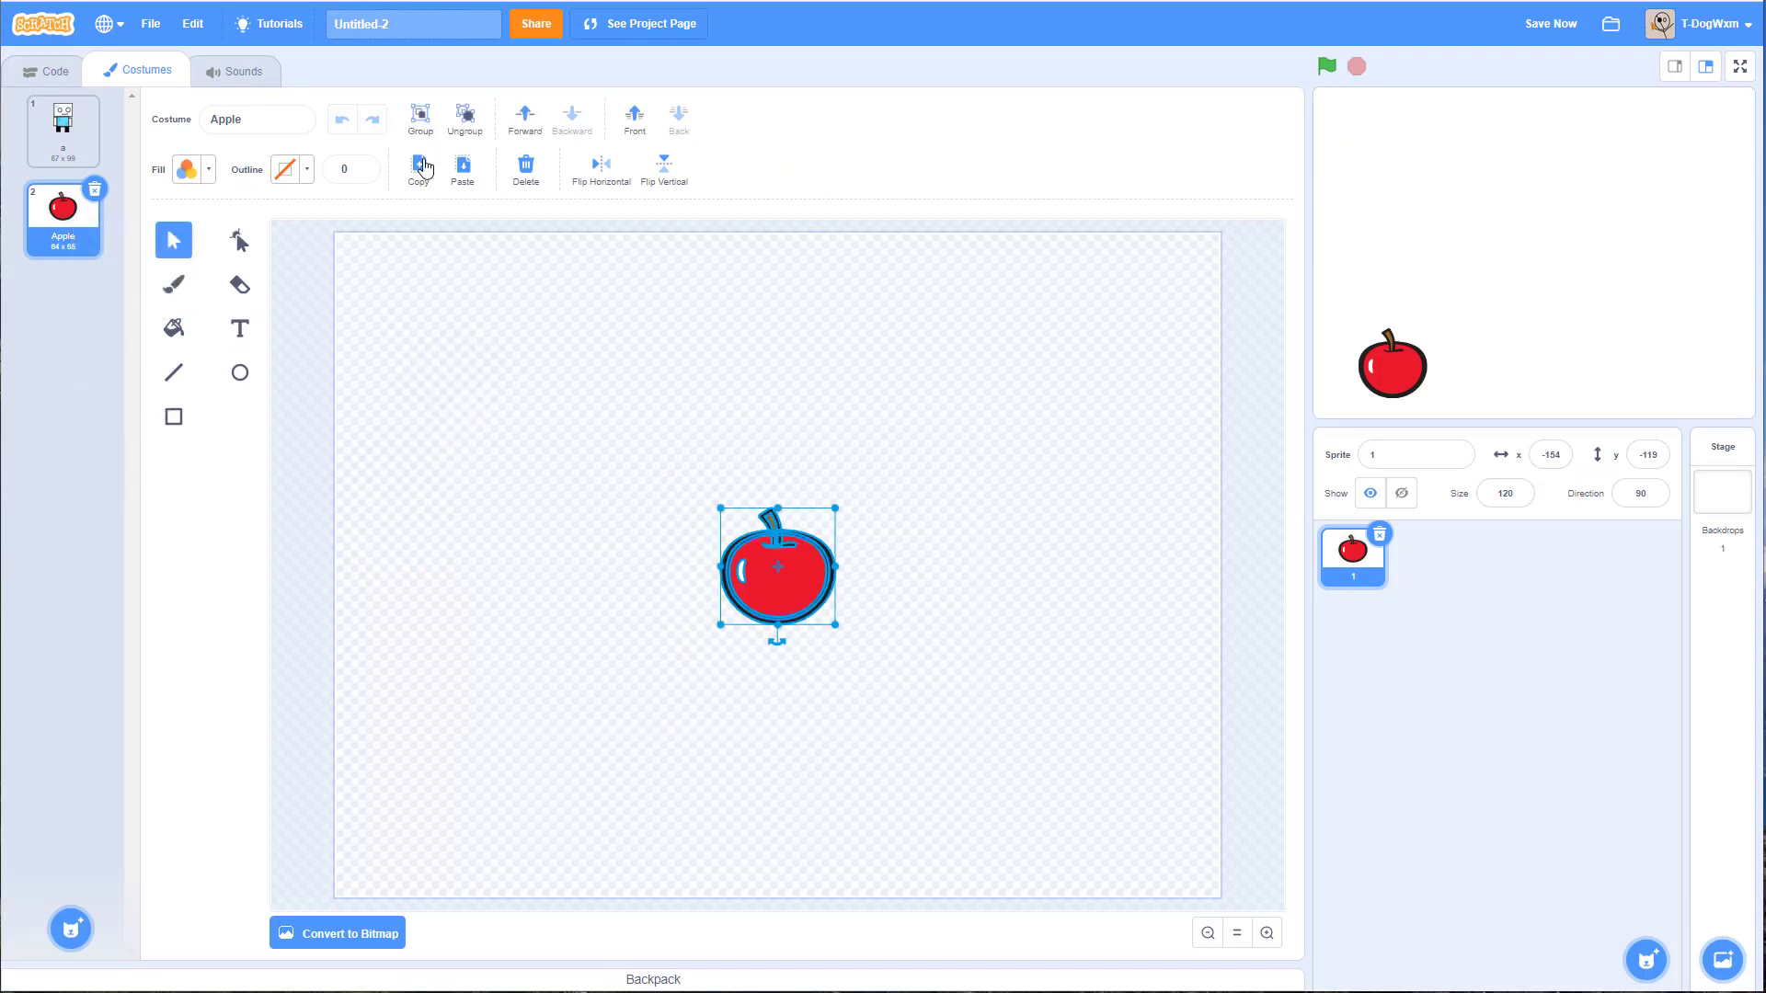
{"action": "left_click", "coordinate": [41, 127]}
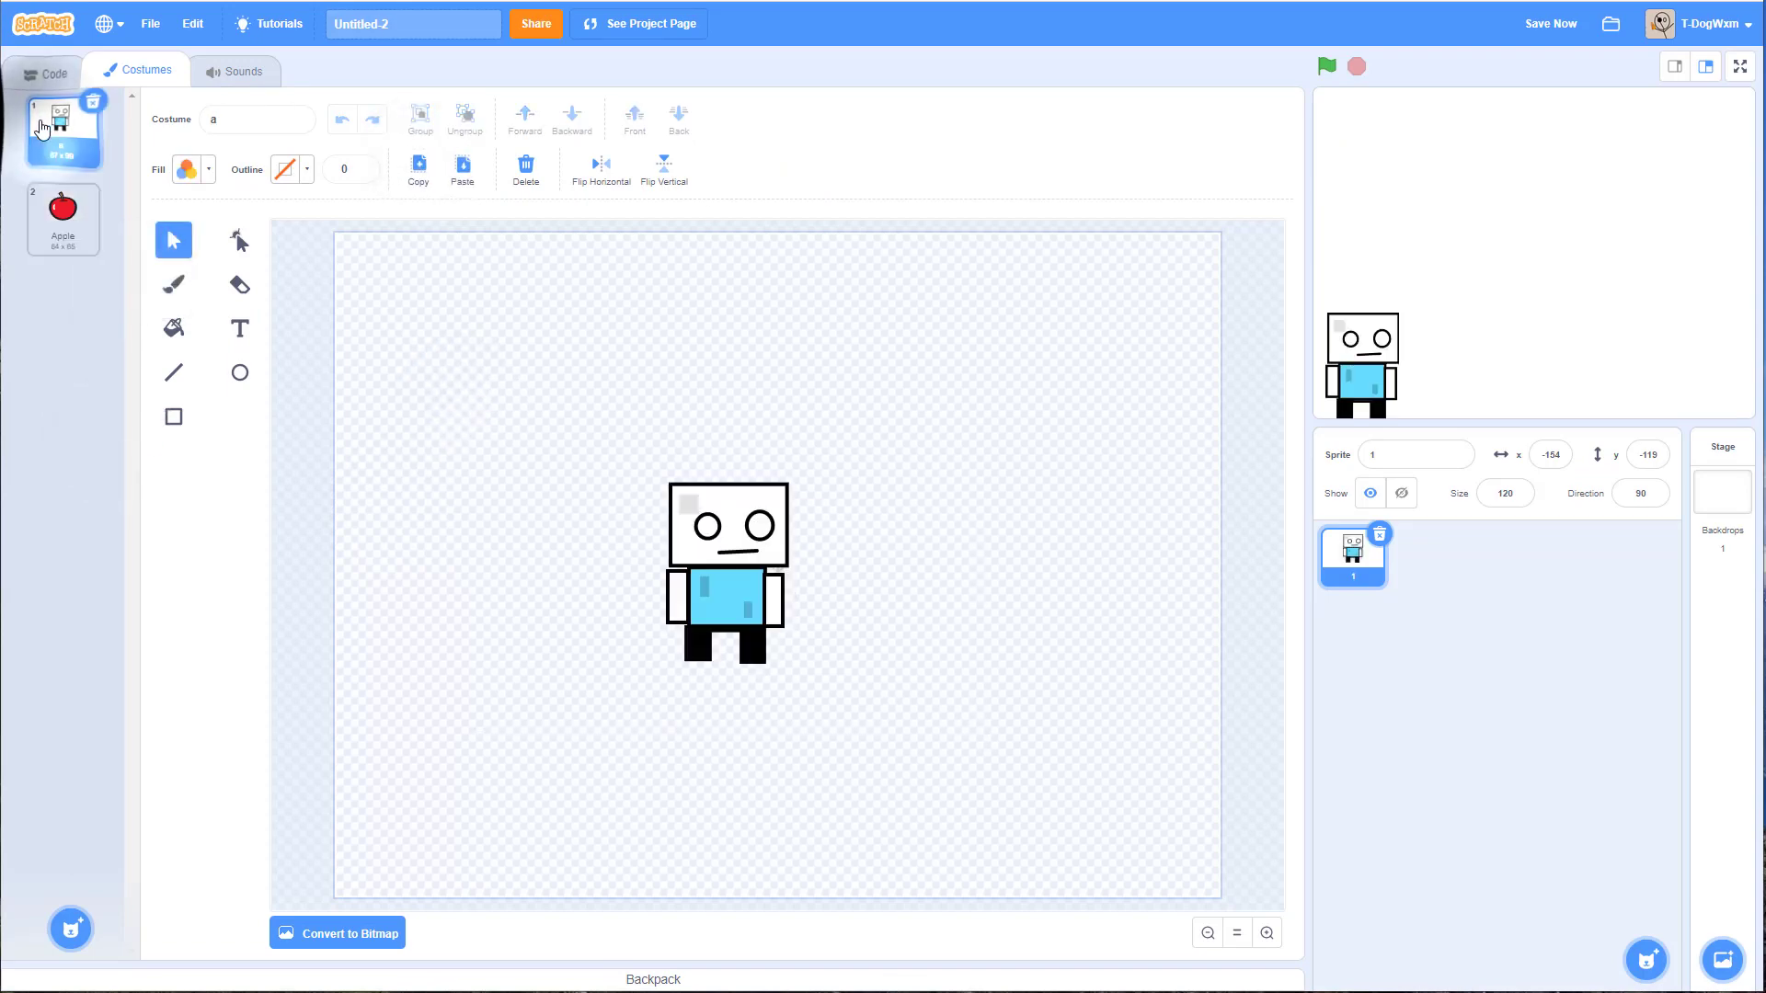
{"action": "left_click", "coordinate": [463, 168]}
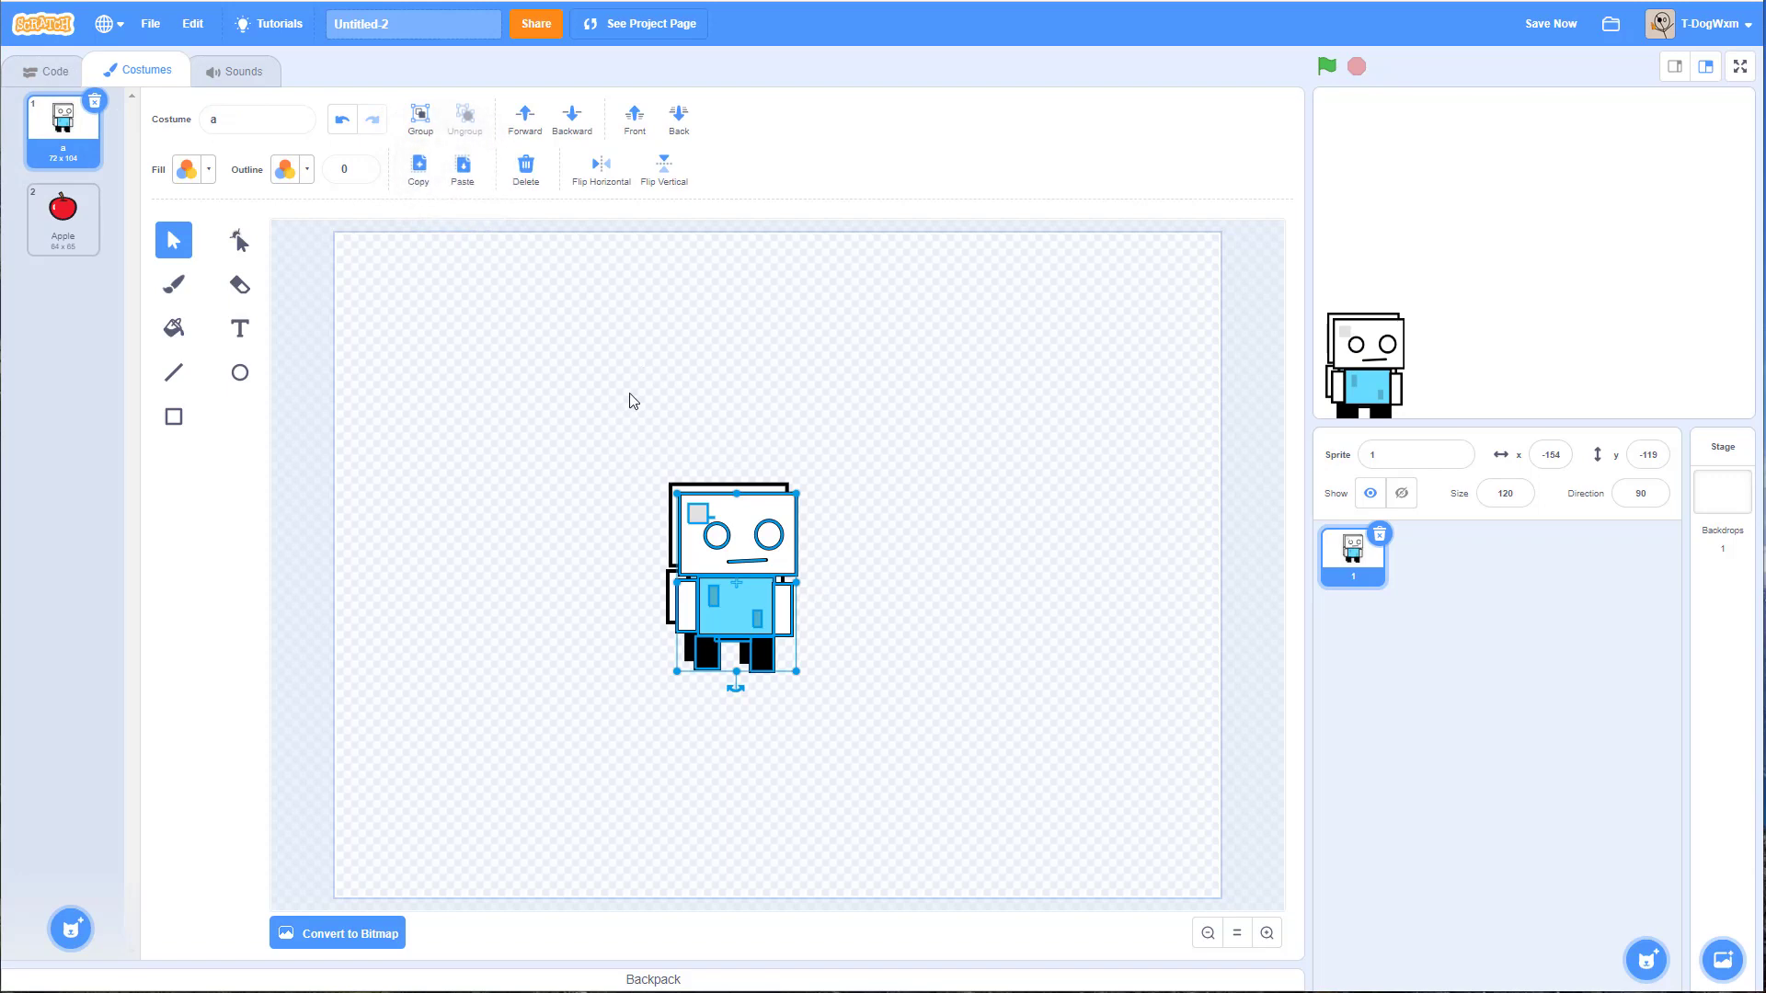
{"action": "key", "text": "ctrl+z"}
Step: Copy the apple from the Apple costume, paste it into costume a, and place it above the character's head
{"action": "left_click", "coordinate": [66, 211]}
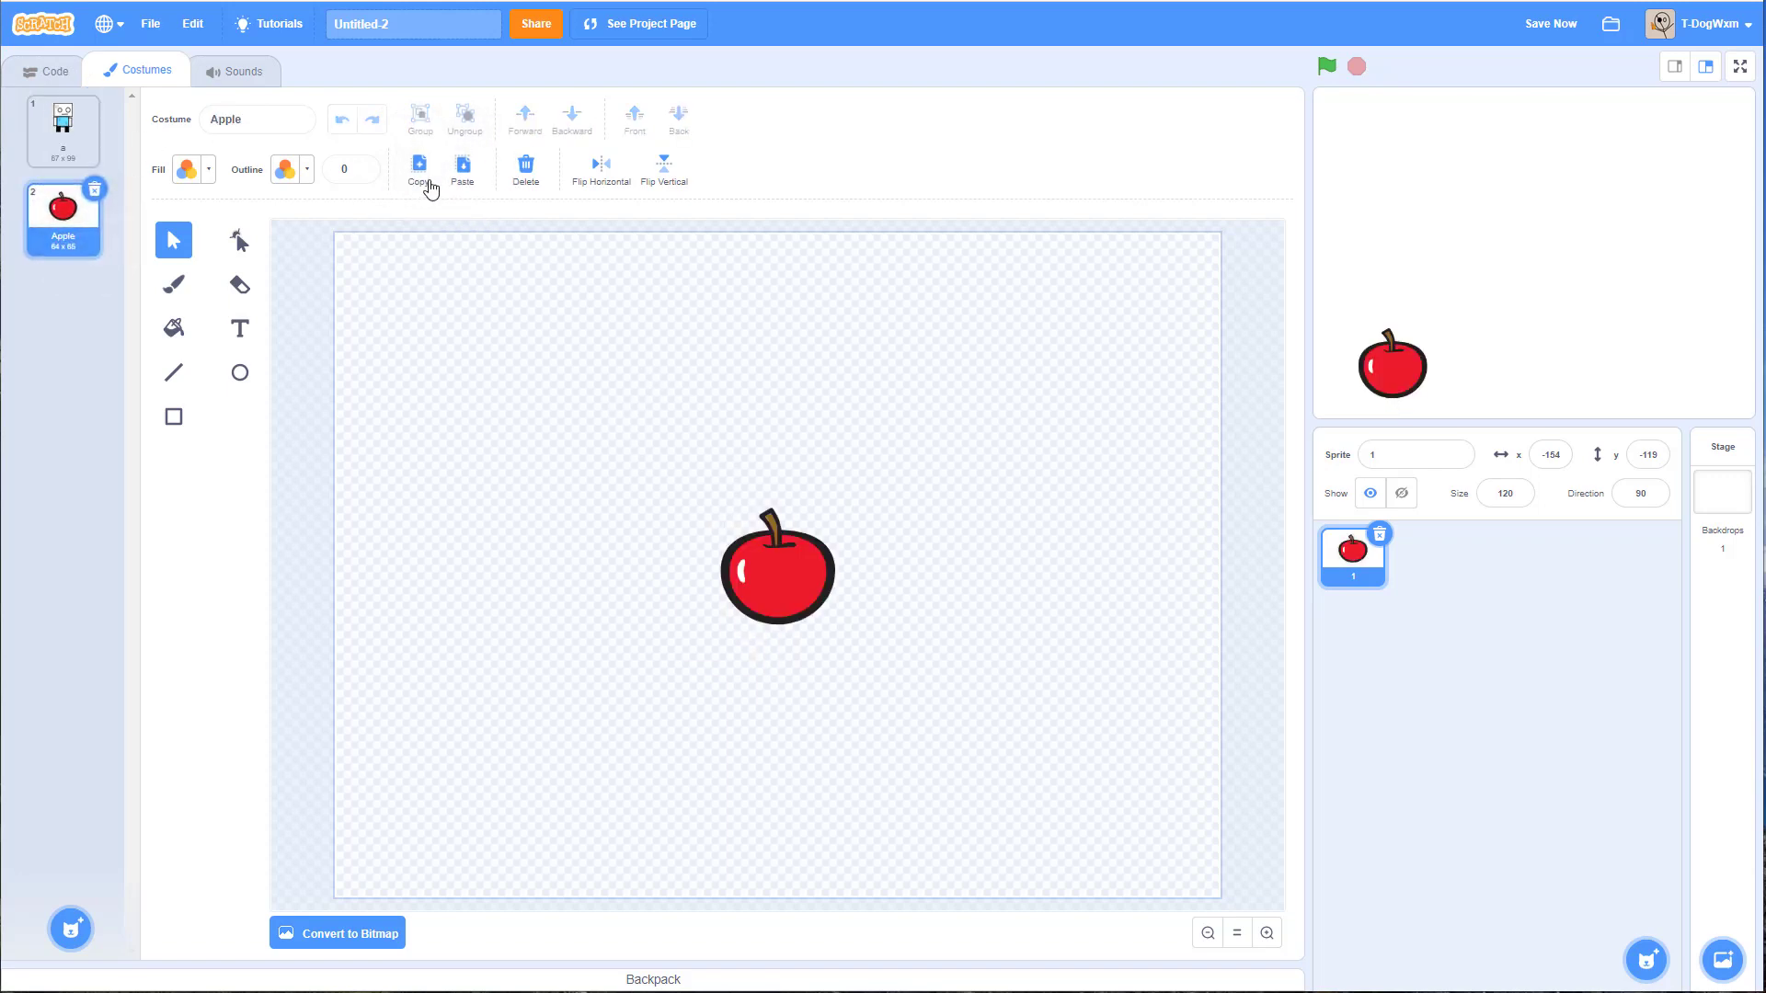
{"action": "left_click", "coordinate": [60, 129]}
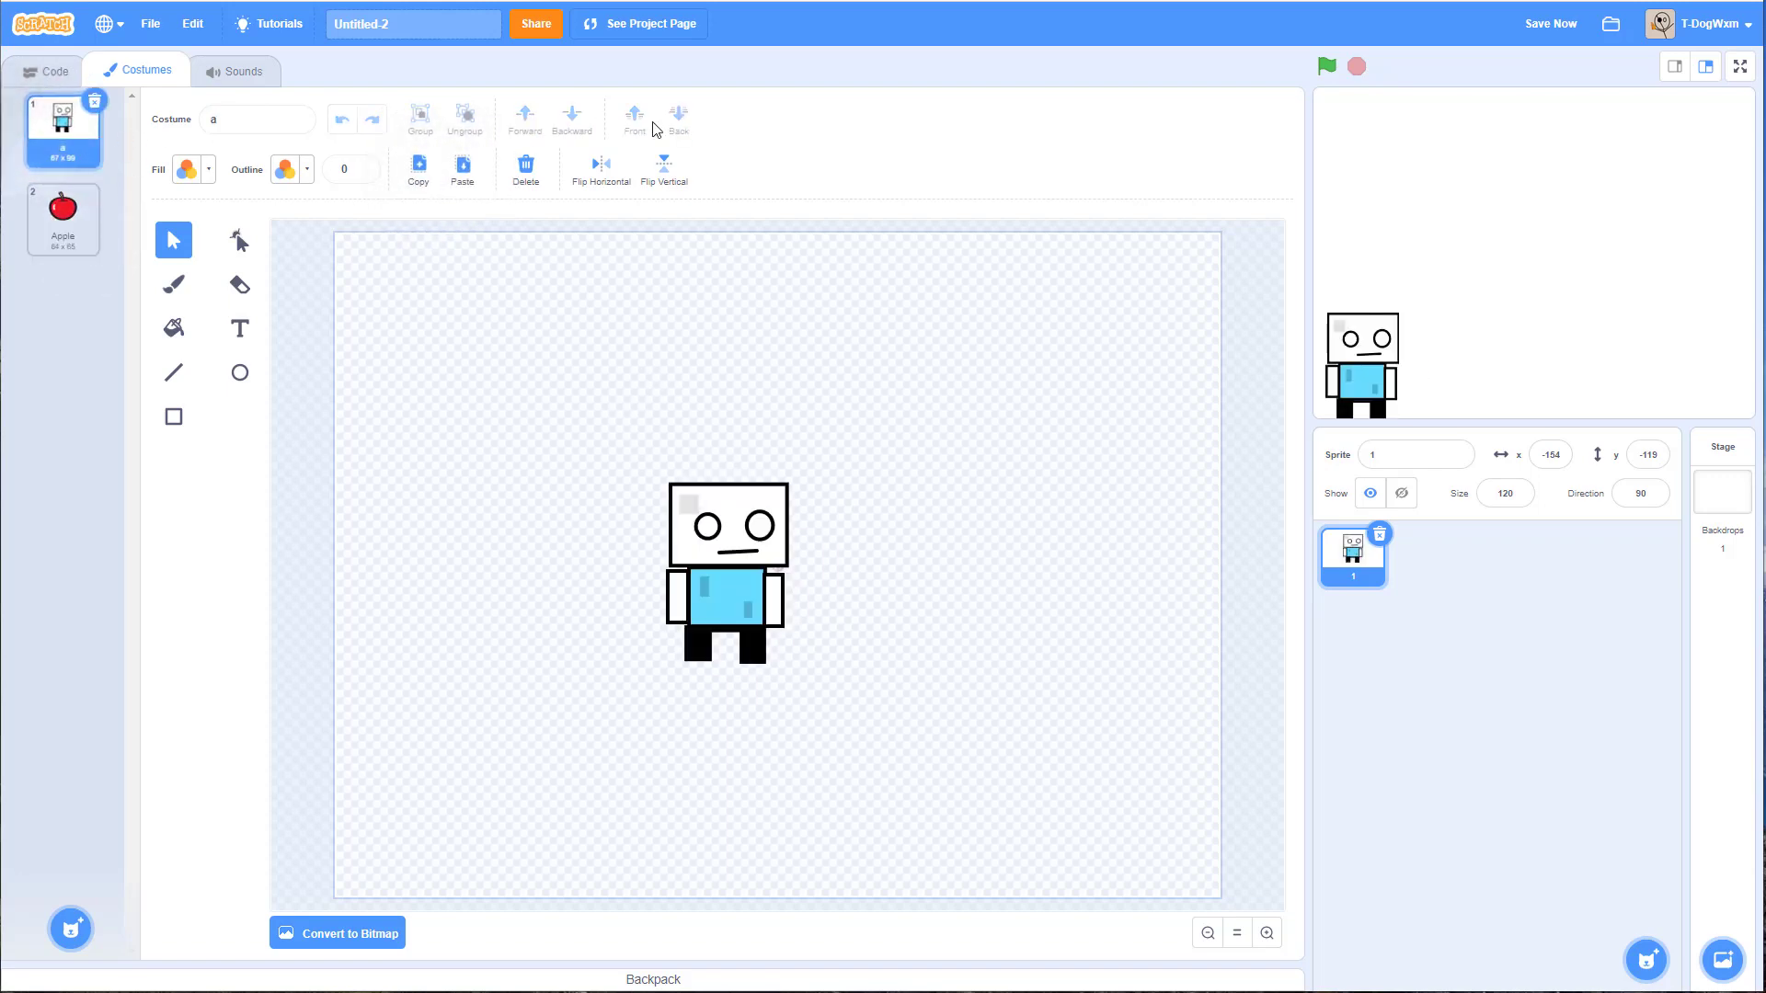
{"action": "left_click", "coordinate": [464, 180]}
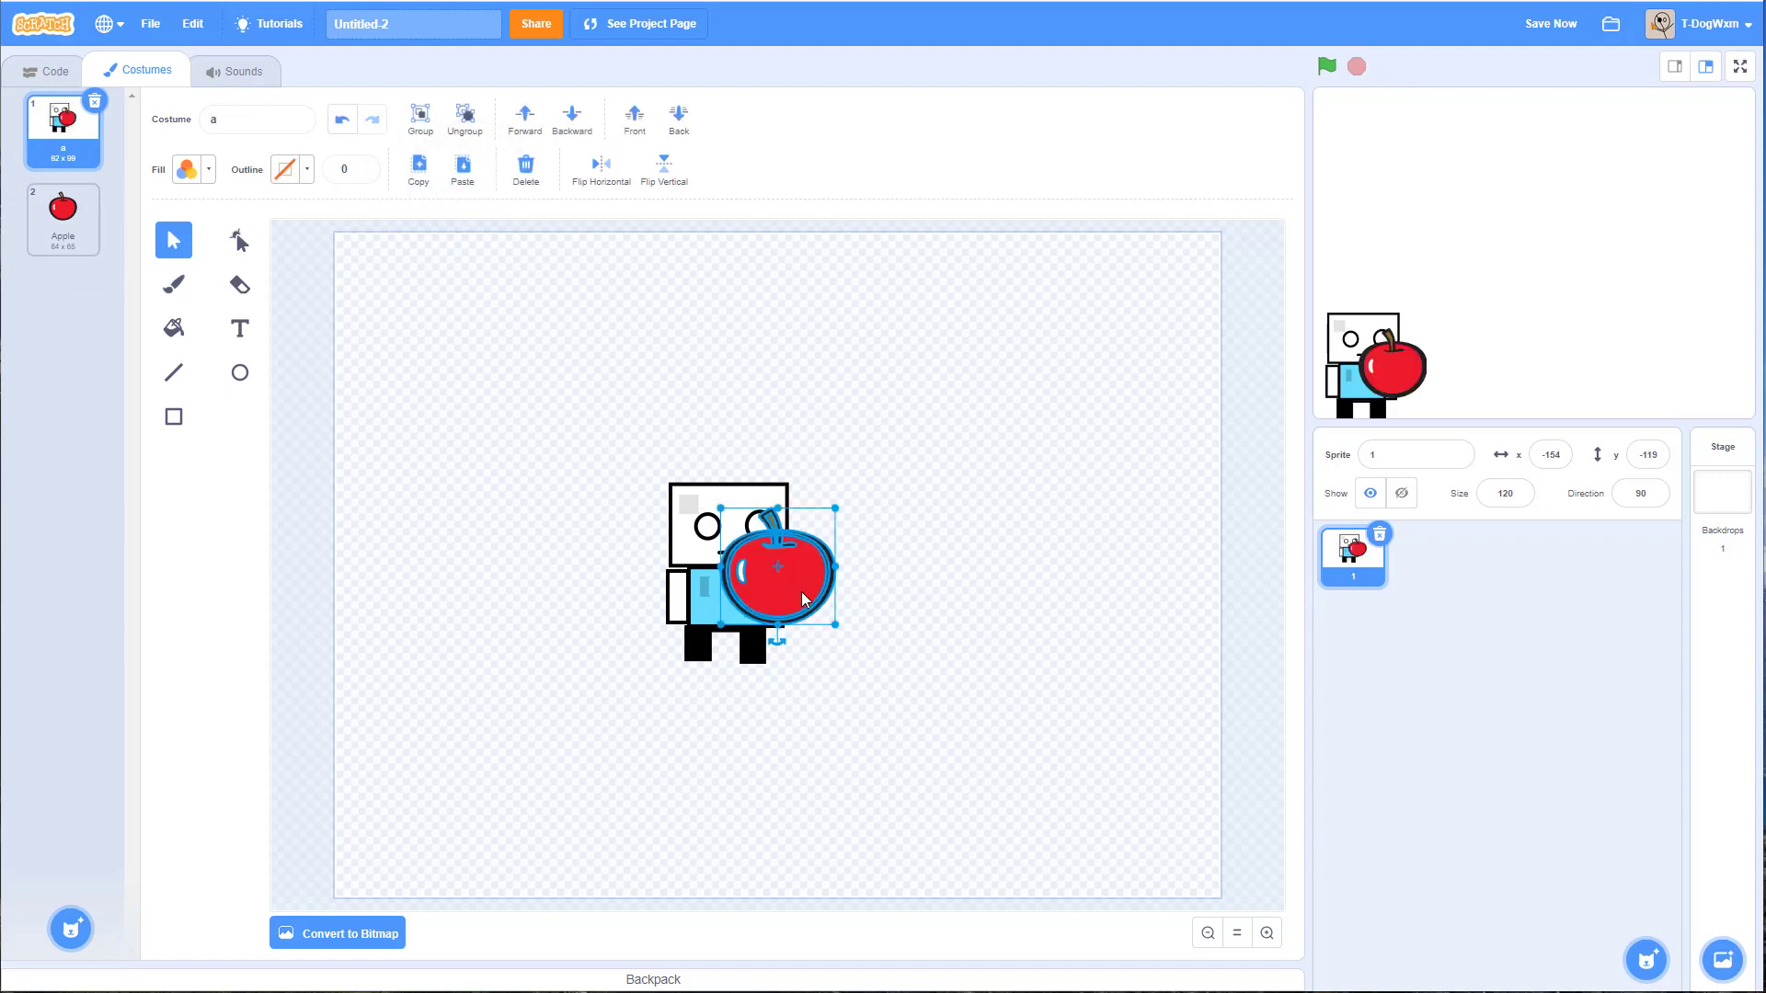
{"action": "left_click_drag", "start_coordinate": [797, 577], "coordinate": [749, 448]}
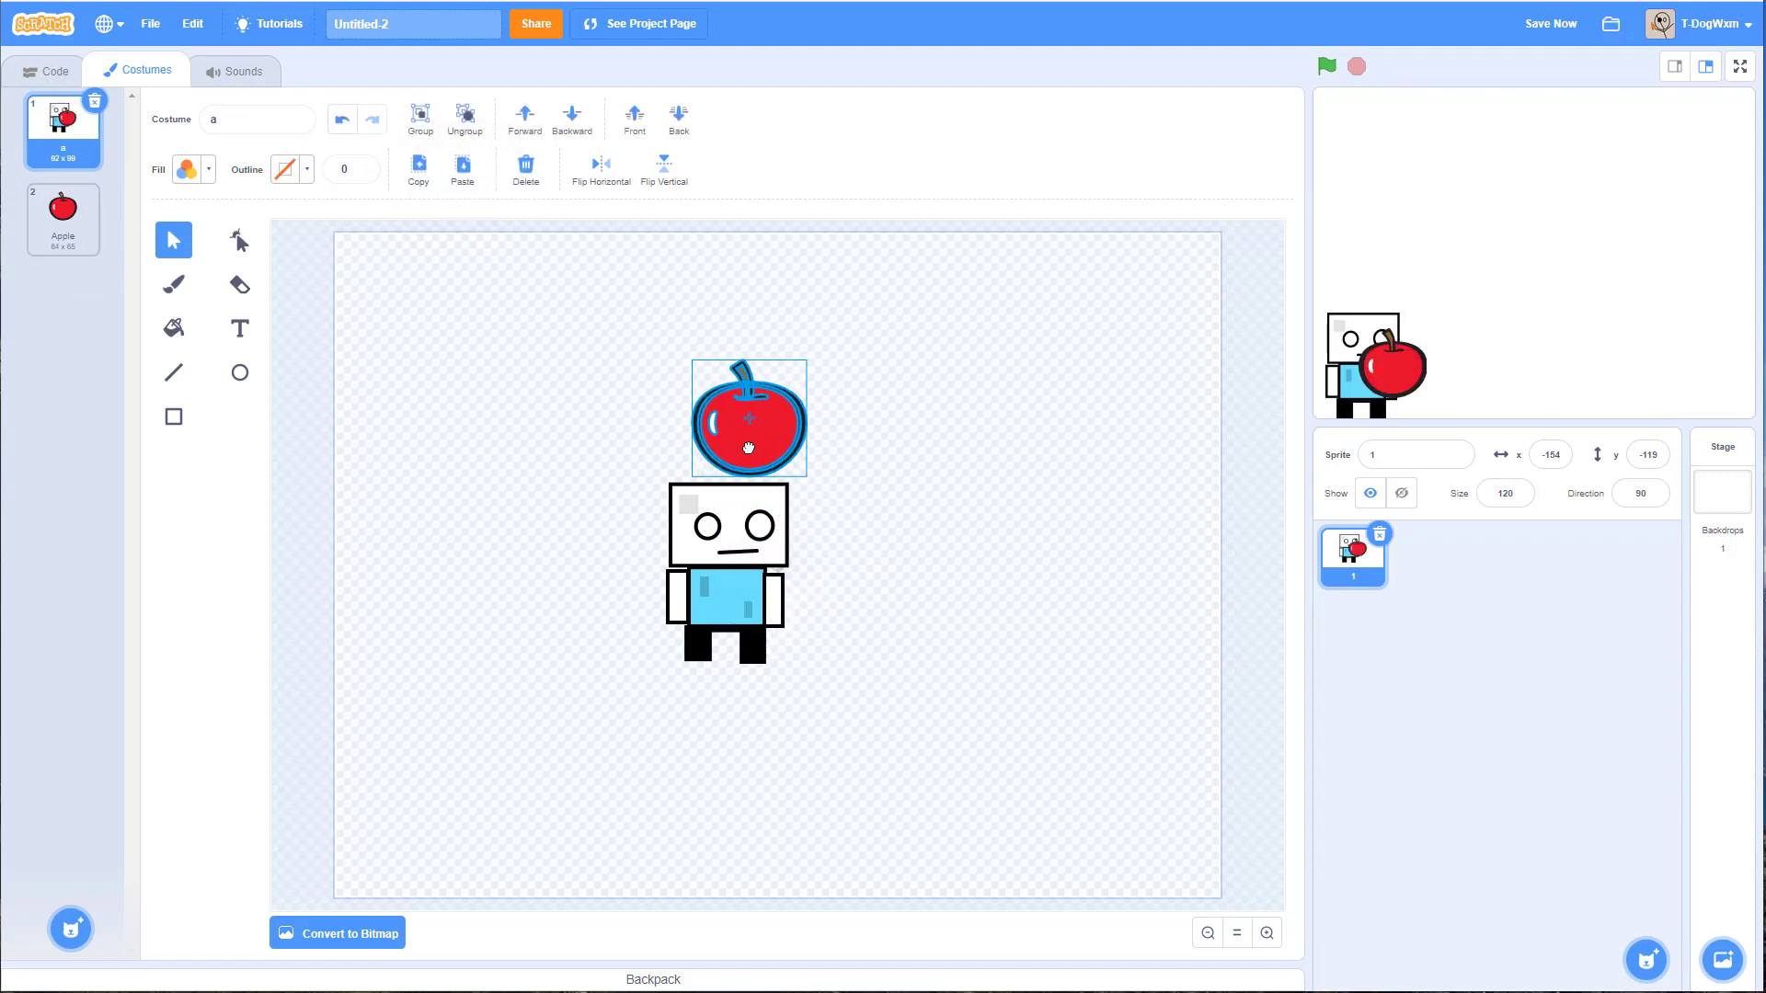
Step: Delete the pasted apple from costume a and remove the Apple costume from the sprite
{"action": "key", "text": "Delete"}
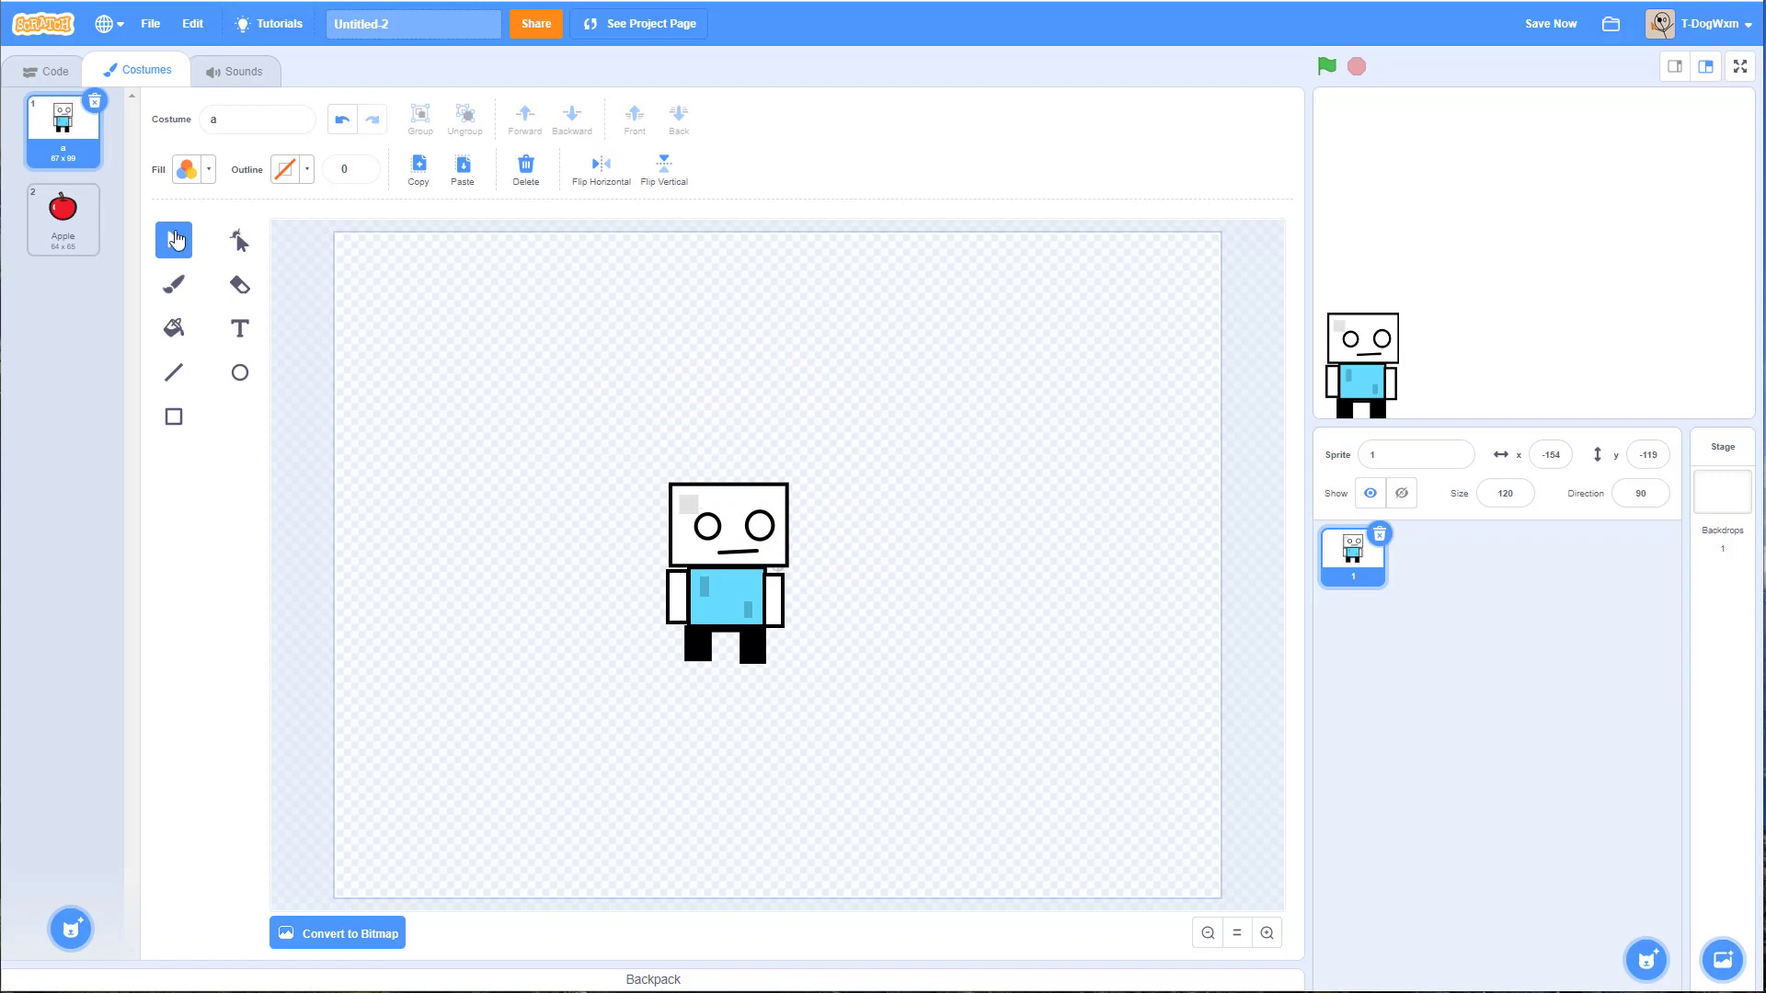
{"action": "left_click", "coordinate": [62, 216]}
{"action": "left_click", "coordinate": [95, 190]}
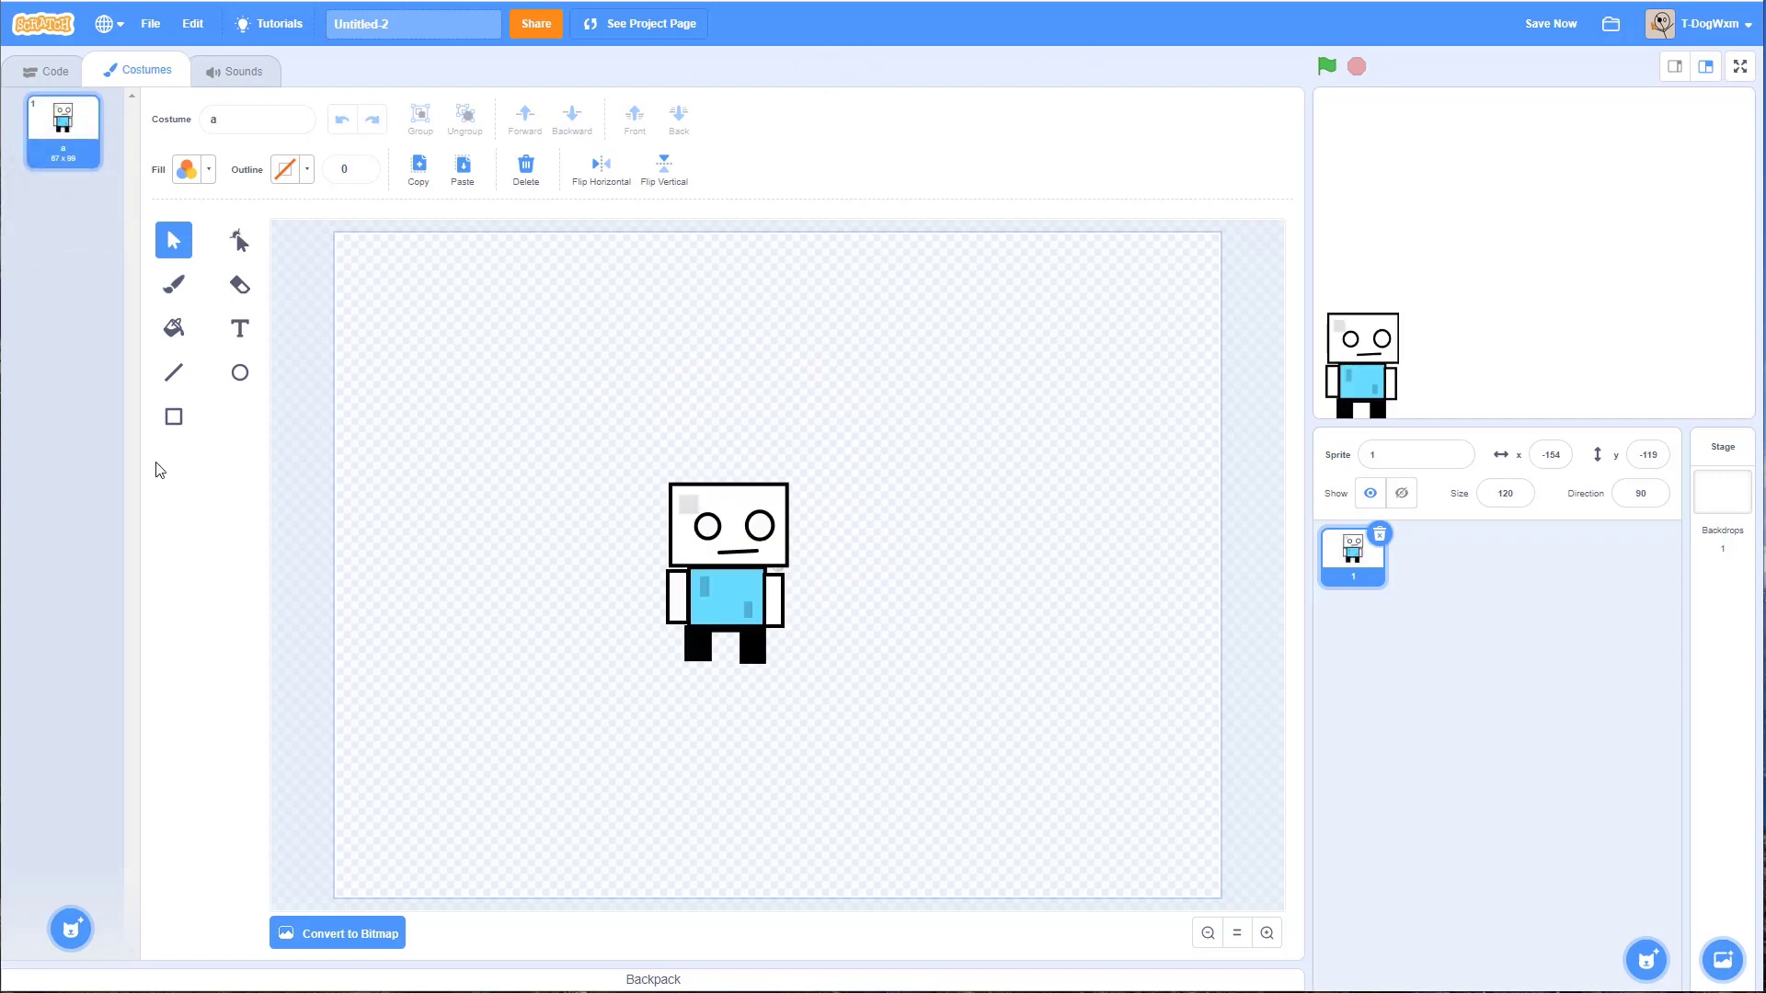
Step: Squash the whole character vertically from its top edge, and undo the change
{"action": "left_click_drag", "start_coordinate": [566, 411], "coordinate": [828, 642]}
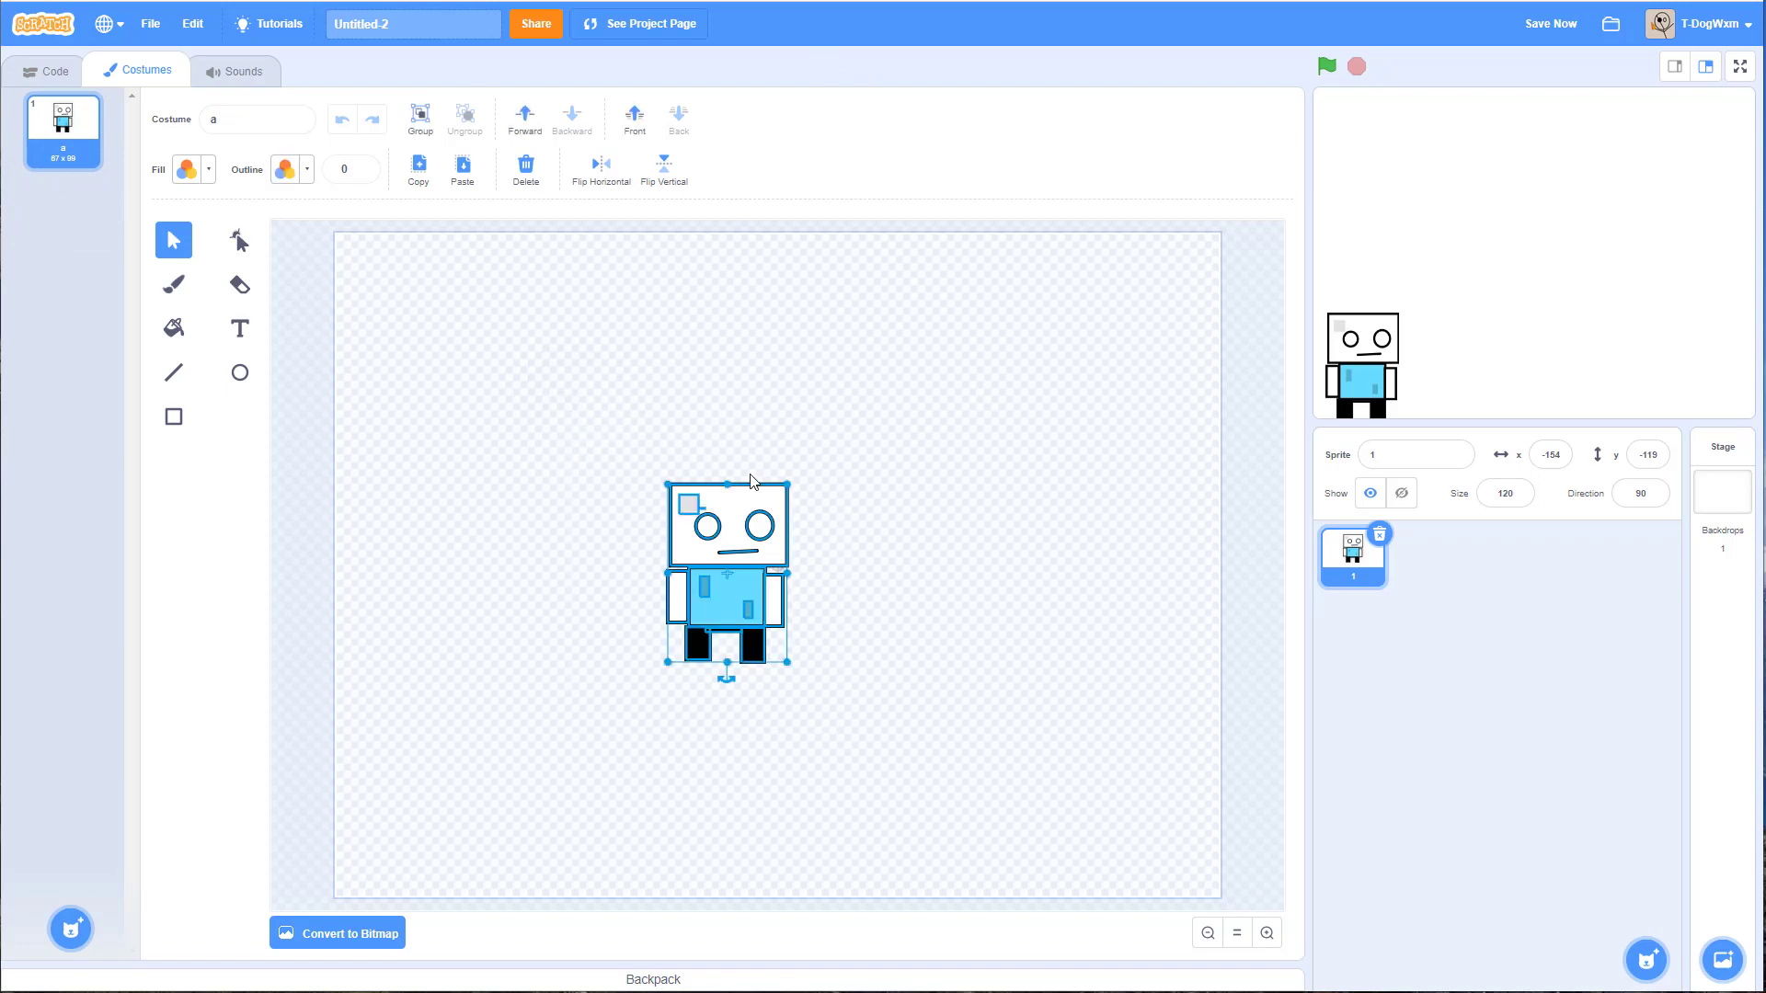
{"action": "left_click_drag", "start_coordinate": [732, 485], "coordinate": [741, 544]}
{"action": "left_click", "coordinate": [713, 497]}
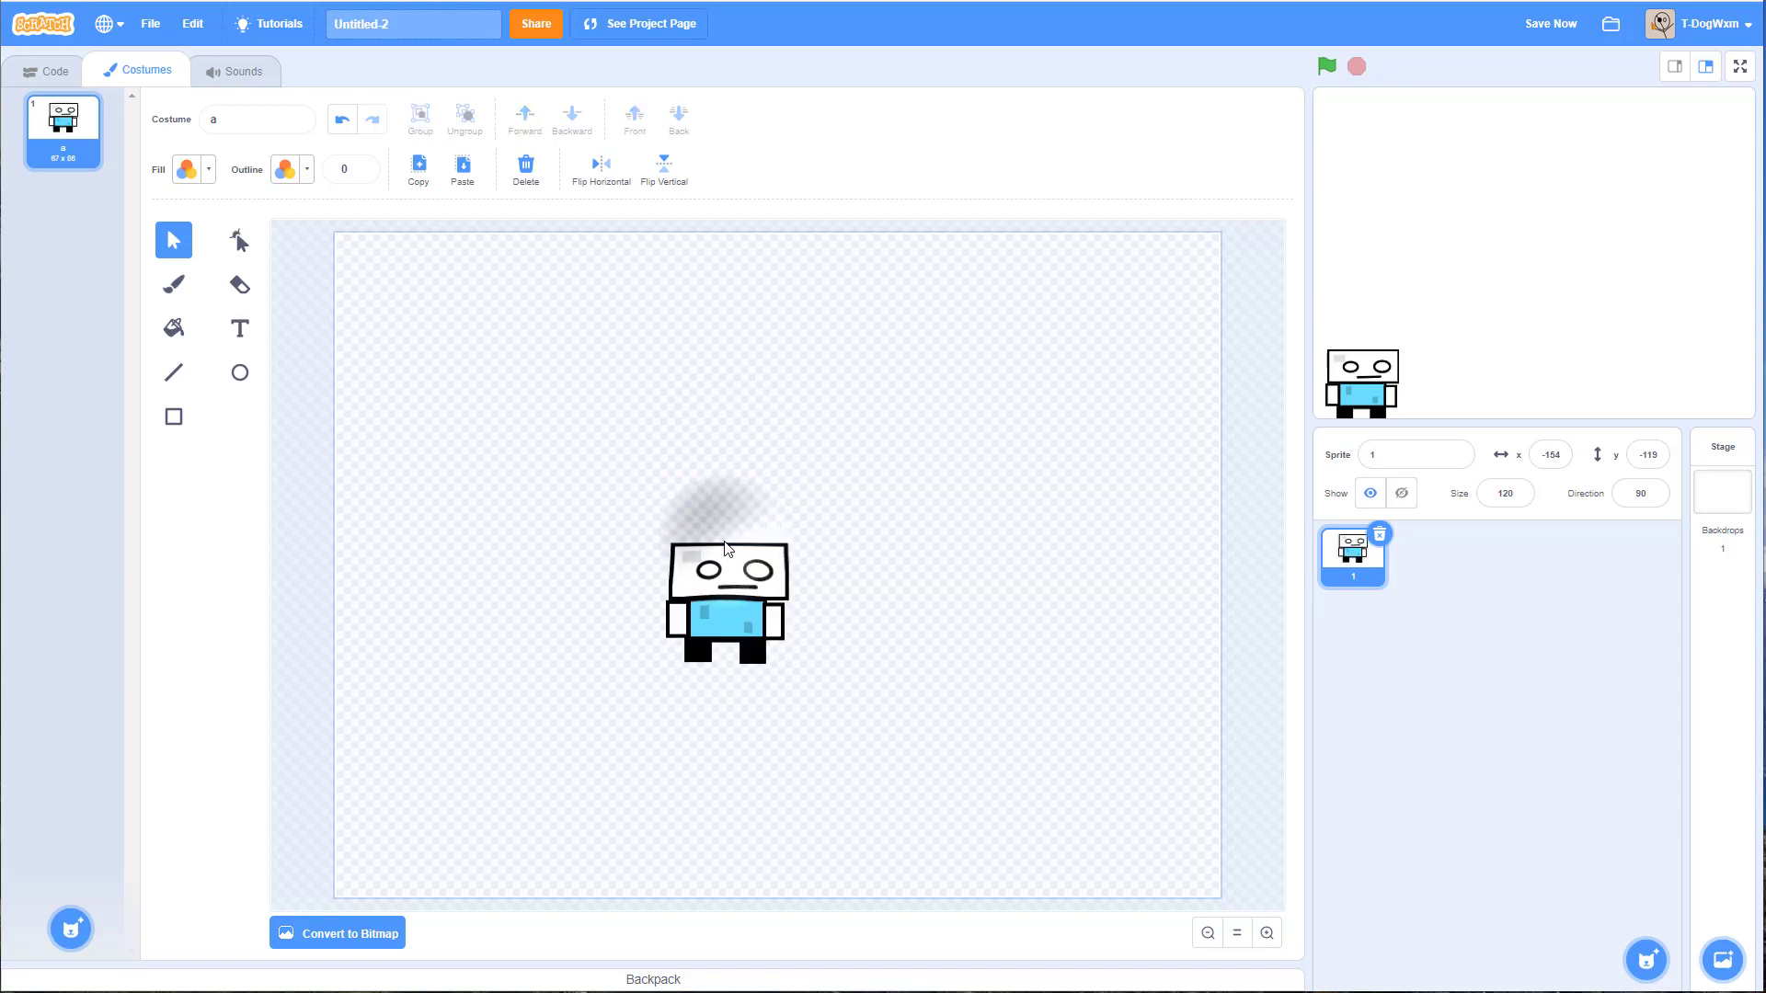
{"action": "left_click", "coordinate": [339, 134]}
{"action": "left_click", "coordinate": [339, 133]}
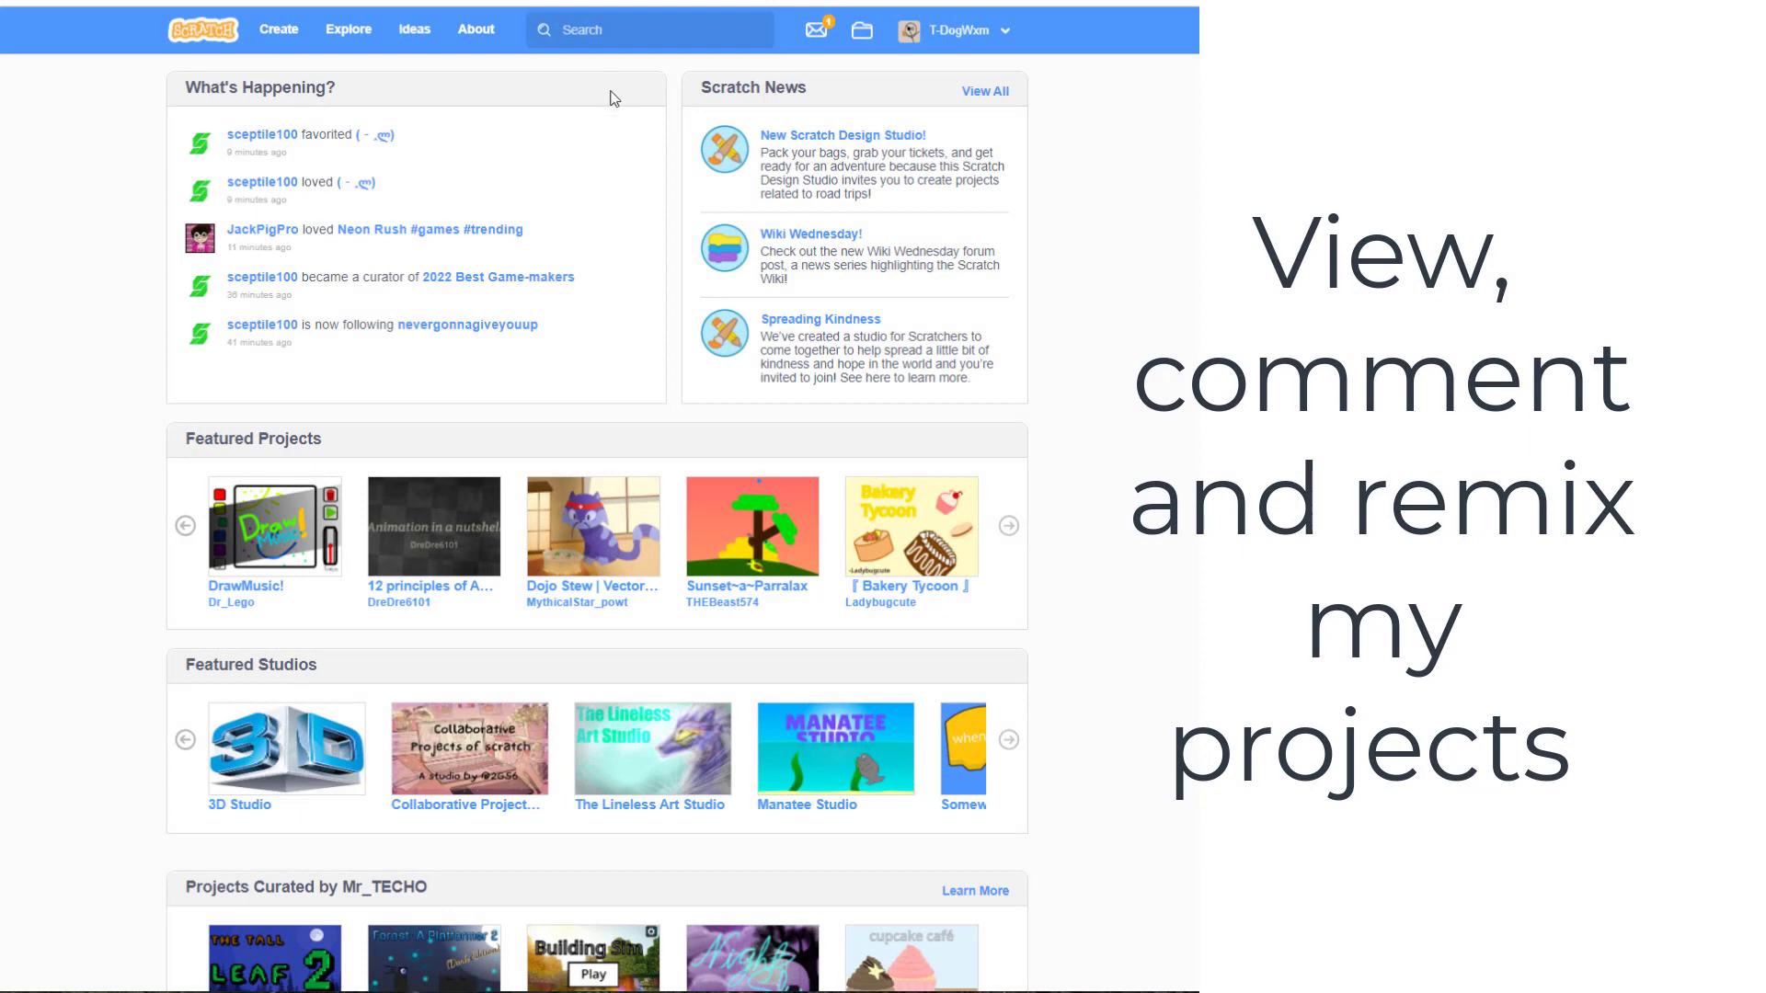
Step: Search the Scratch website for the creator's username
{"action": "left_click", "coordinate": [617, 34]}
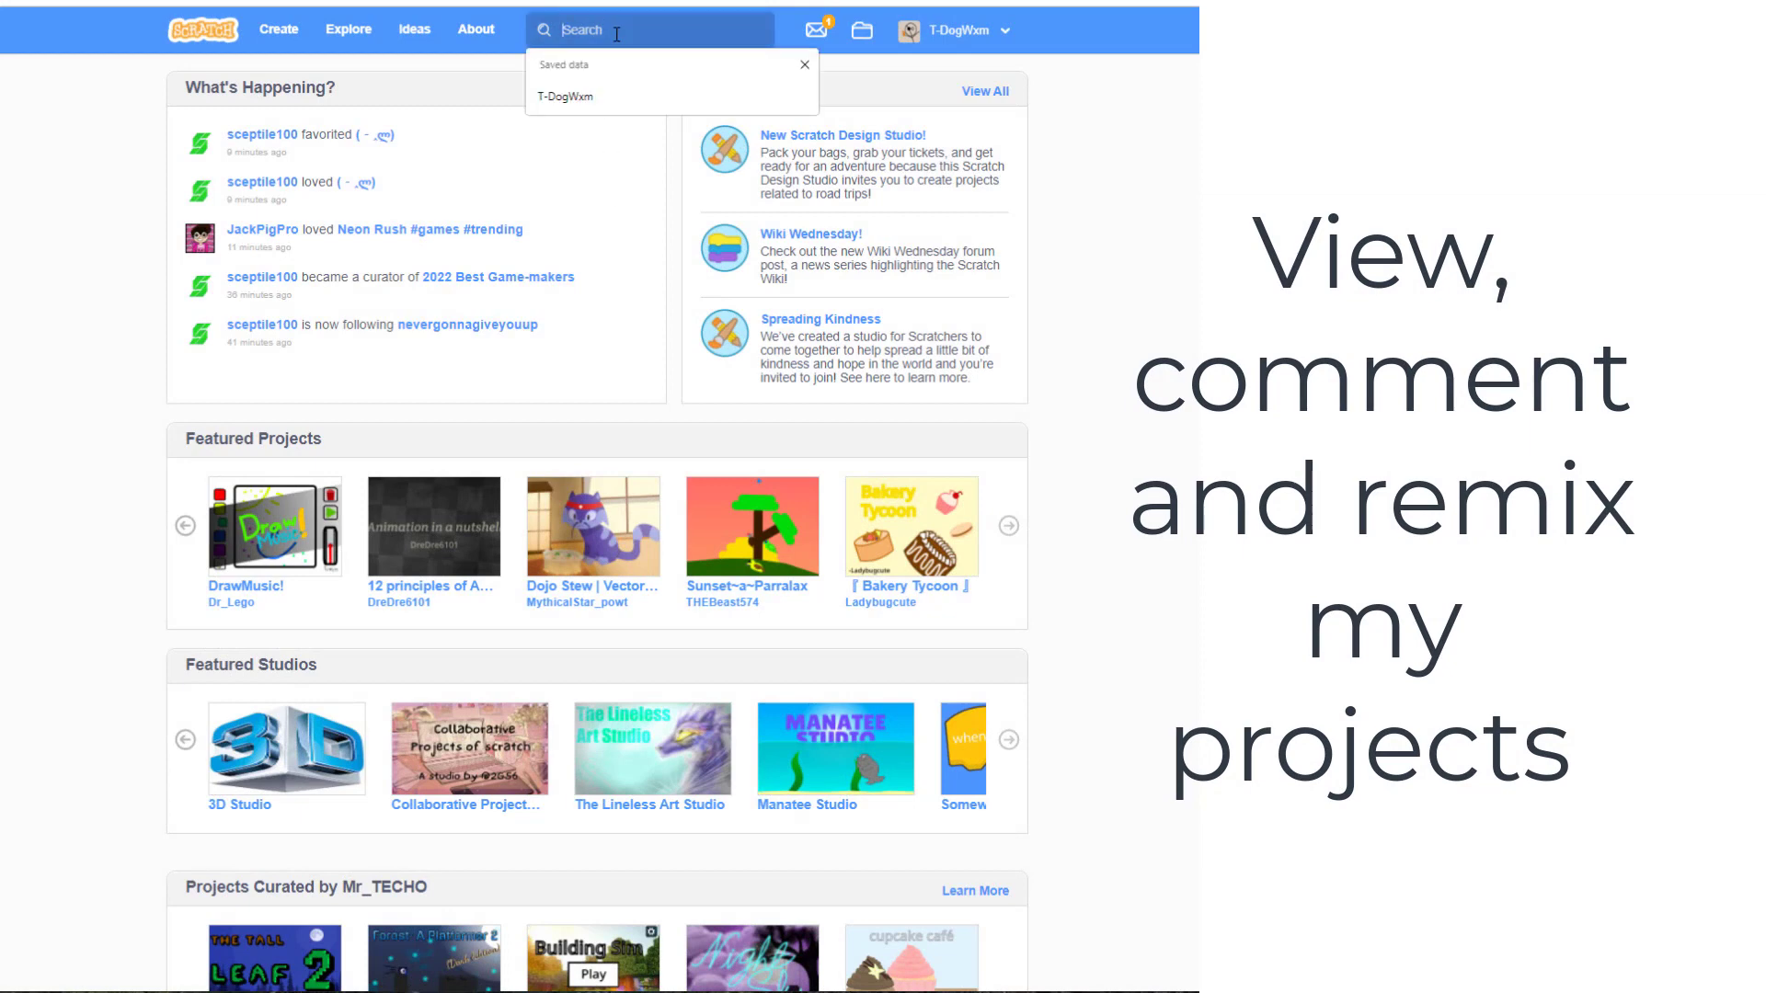
{"action": "left_click", "coordinate": [621, 99]}
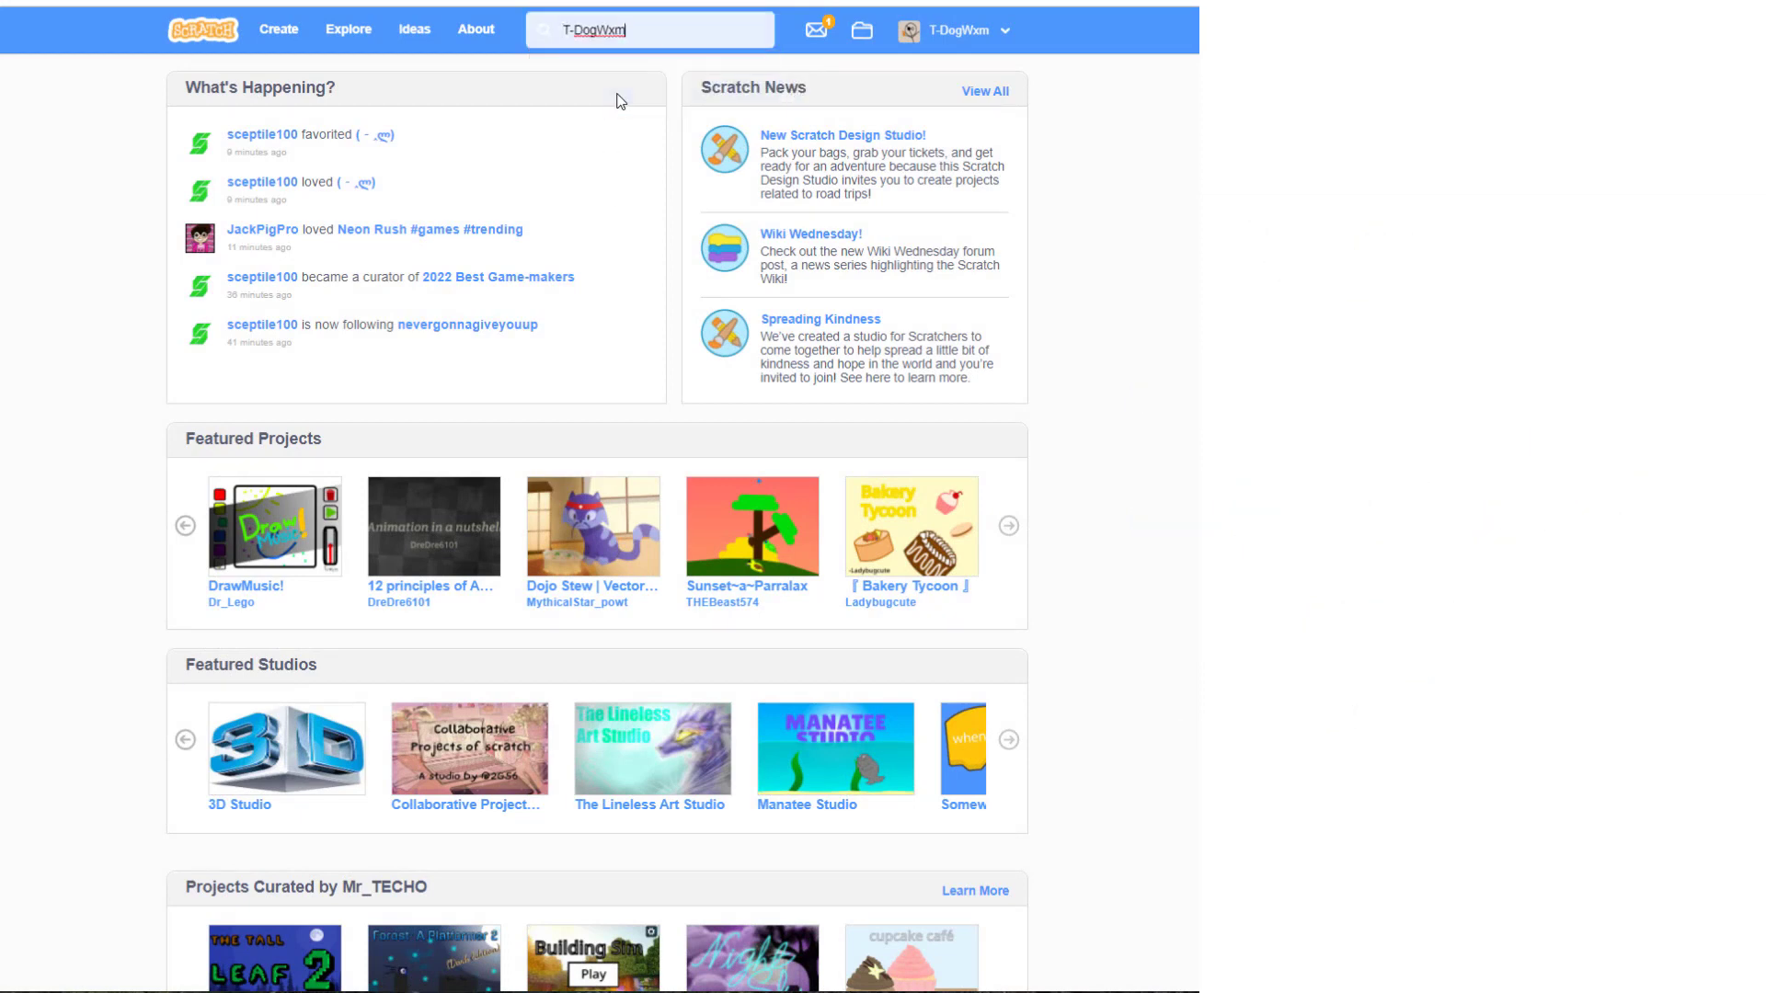
{"action": "key", "text": "Return"}
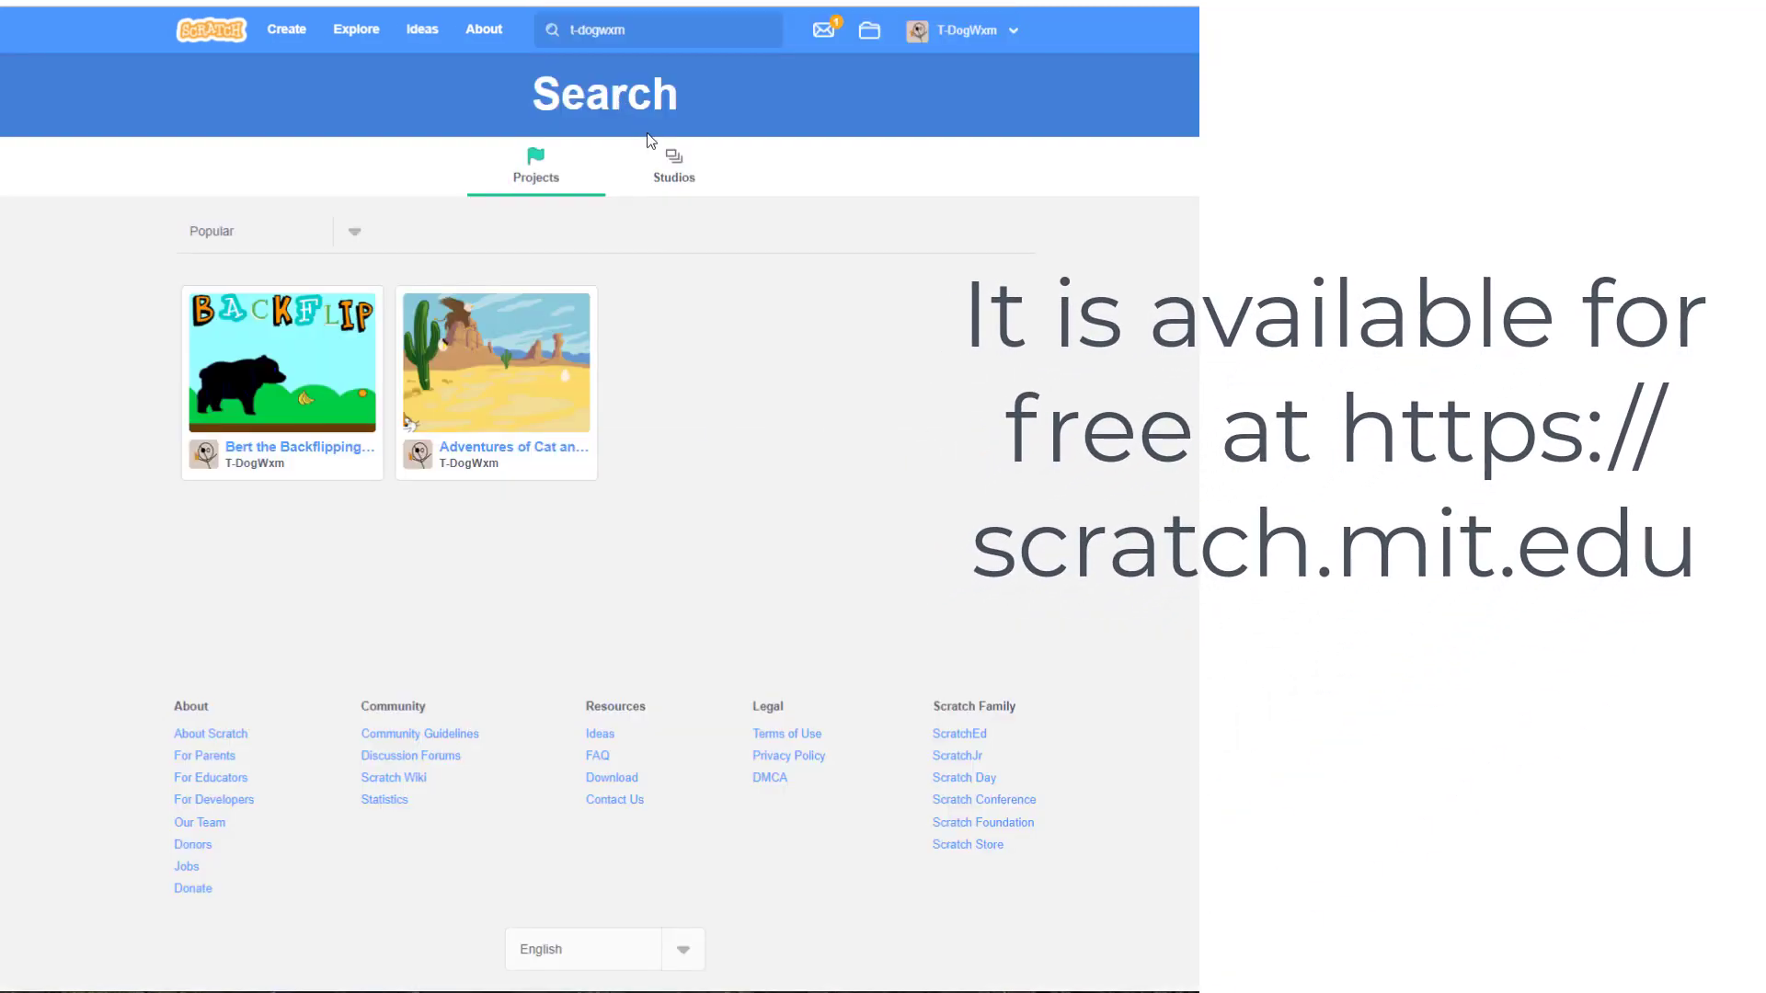
Step: Open The Most Insane Studio :) from the studio results and look through its projects down to the end of the list
{"action": "left_click", "coordinate": [676, 169]}
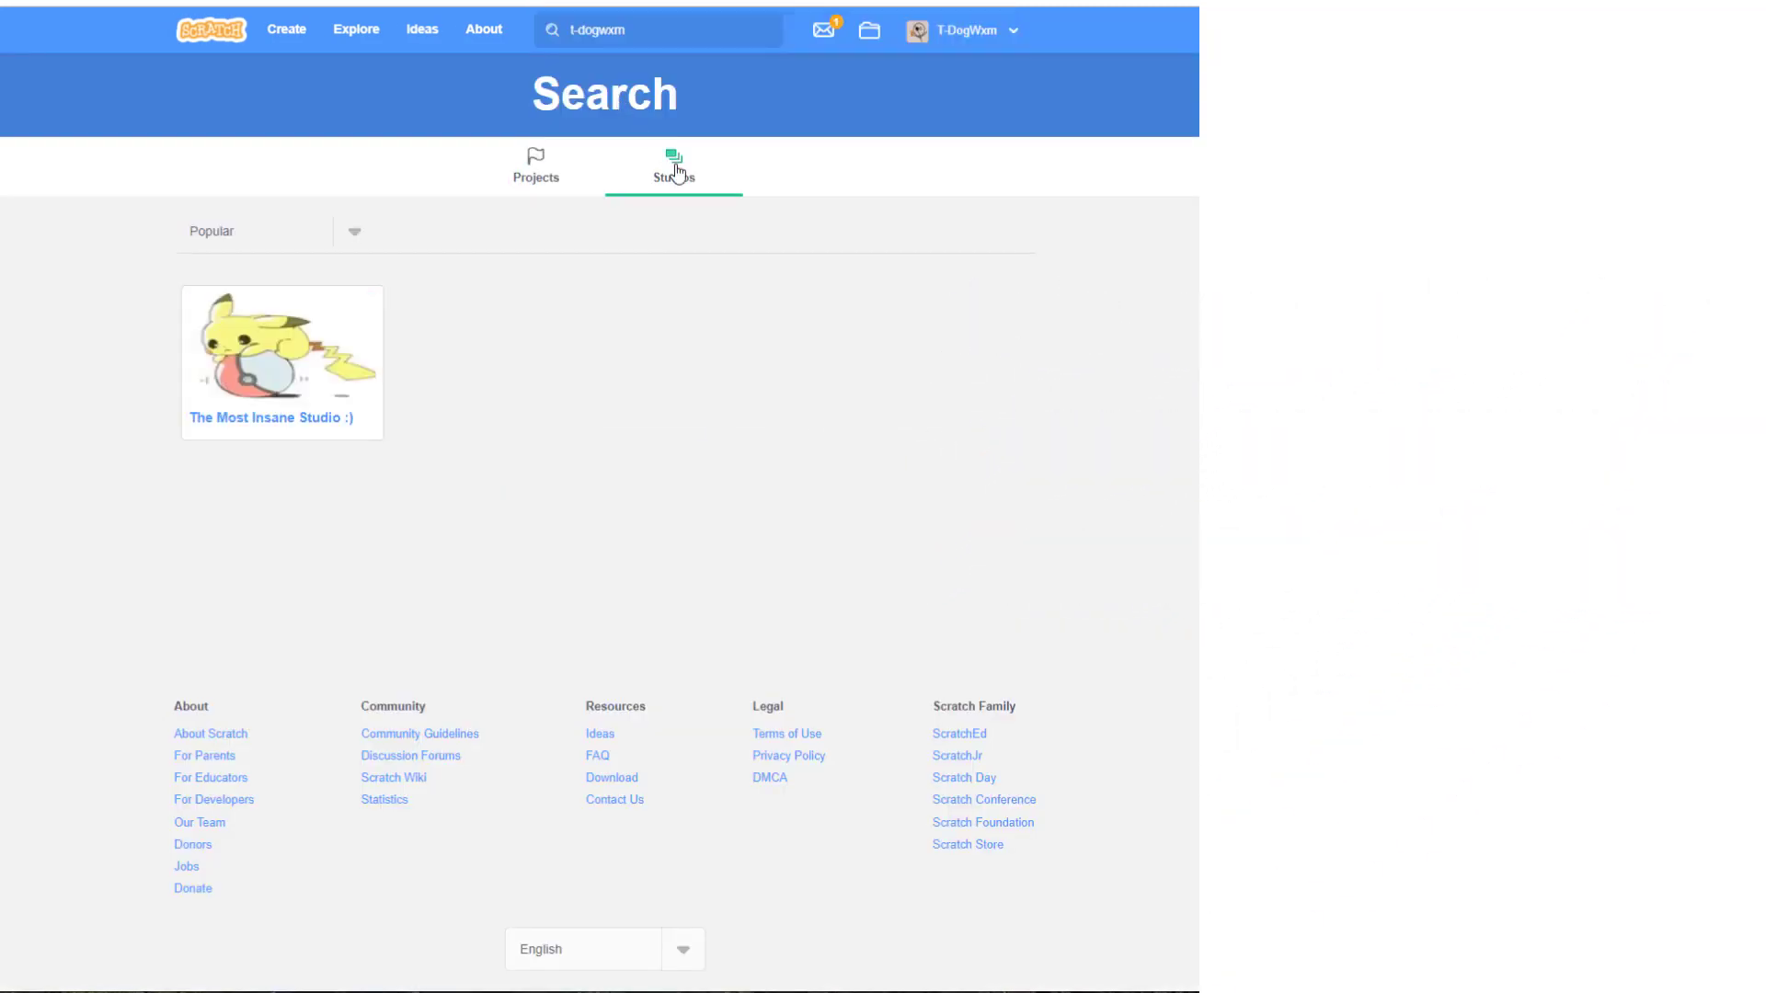
{"action": "left_click", "coordinate": [321, 339]}
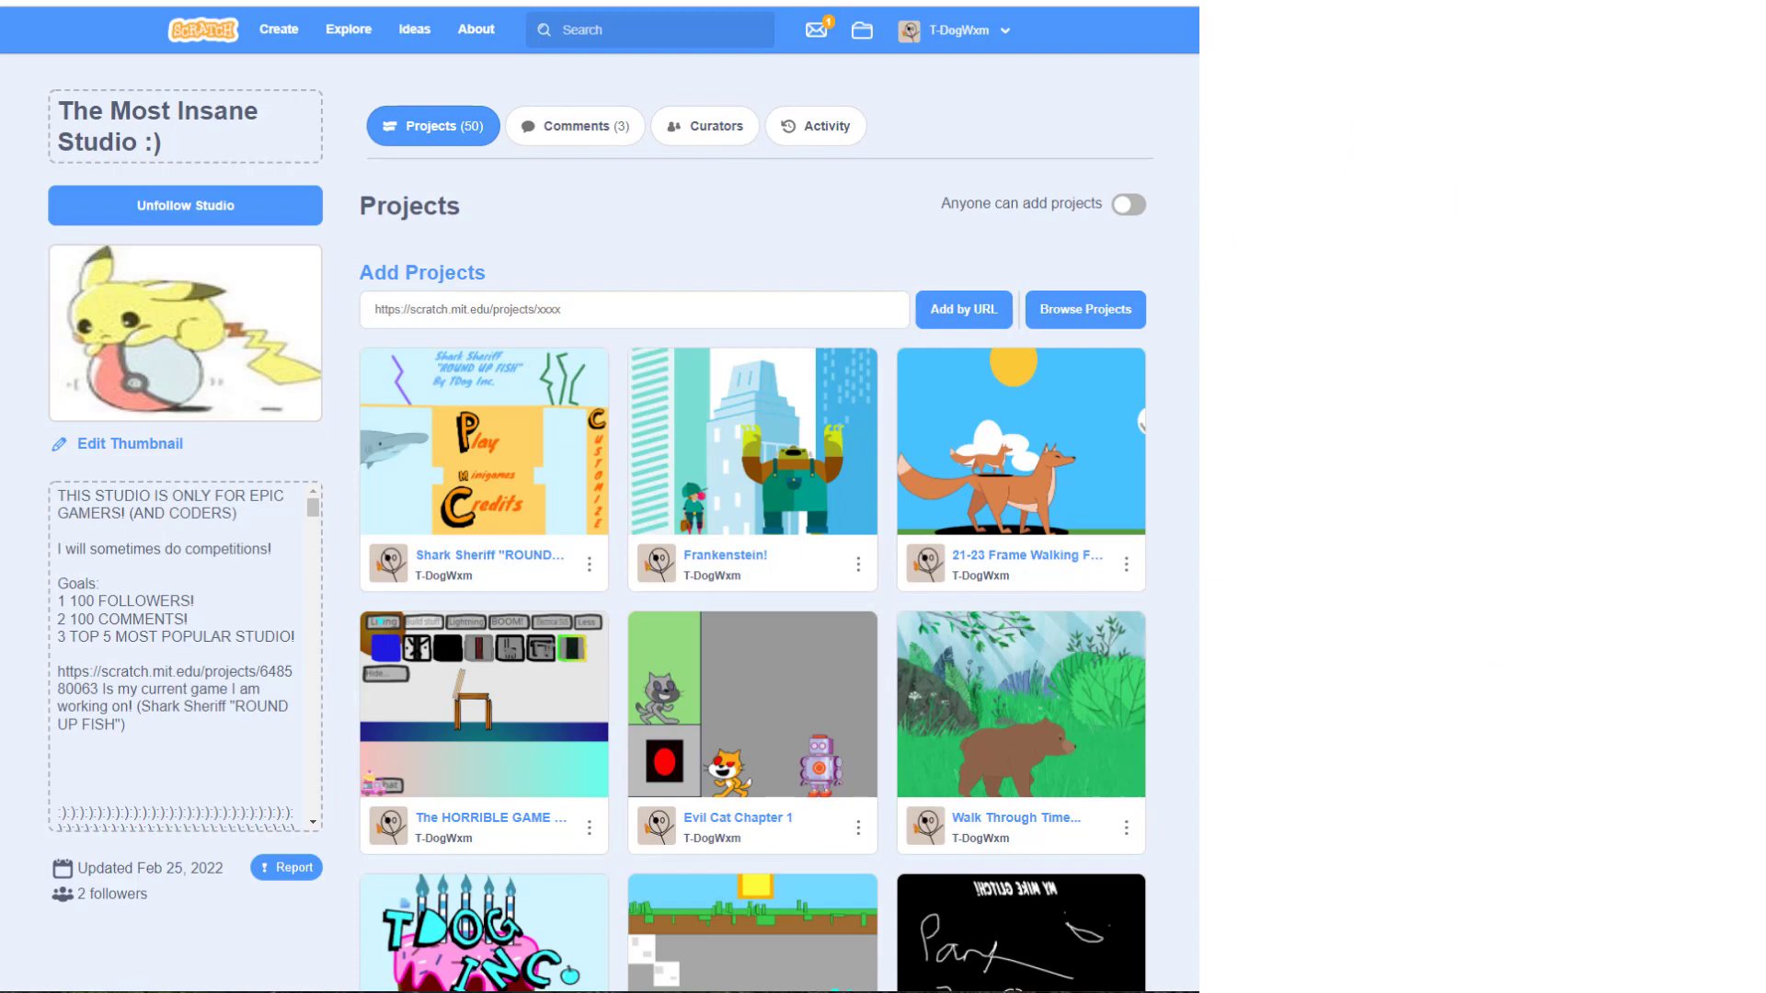
{"action": "scroll", "coordinate": [752, 522], "scroll_direction": "down", "scroll_amount": 15}
{"action": "scroll", "coordinate": [752, 523], "scroll_direction": "down", "scroll_amount": 5}
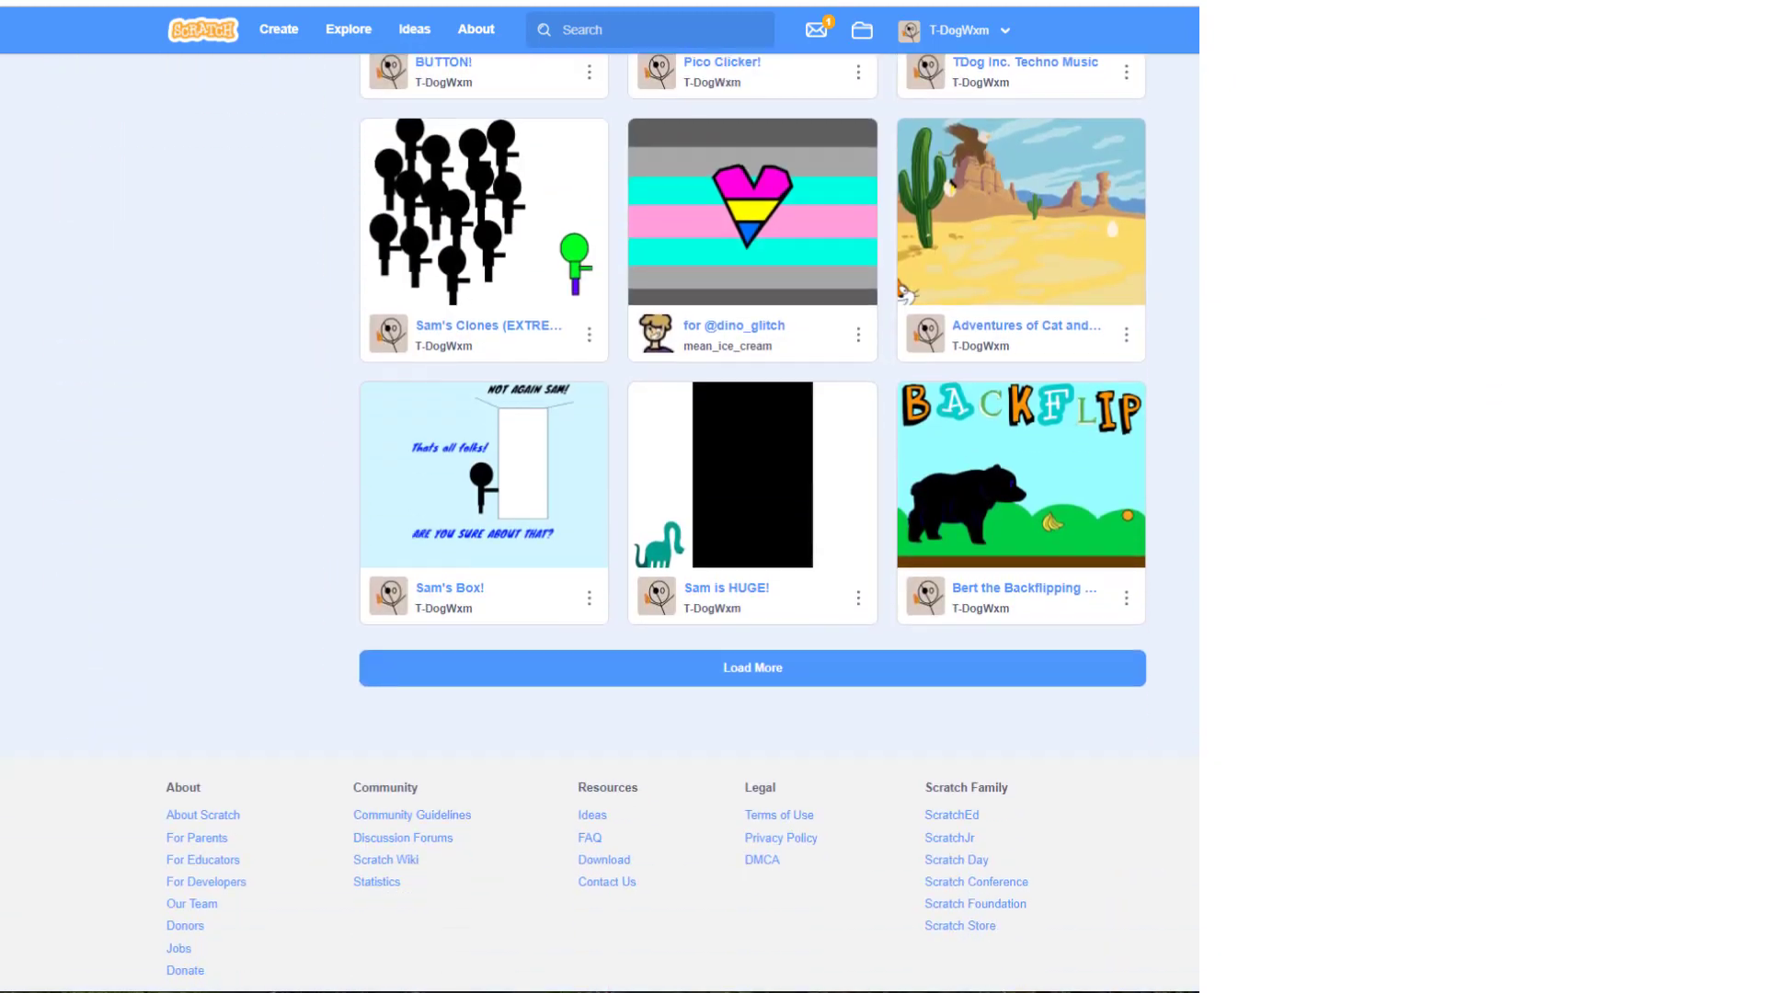